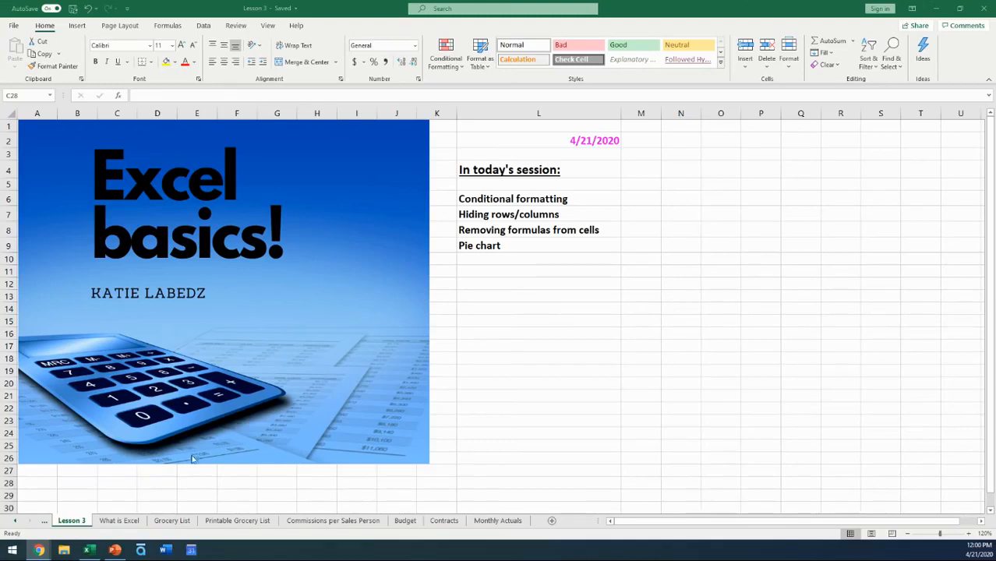
- View the About sheet, and return to the Lesson 3 sheet to review the session agenda
{"action": "left_click", "coordinate": [14, 524]}
{"action": "left_click", "coordinate": [15, 524]}
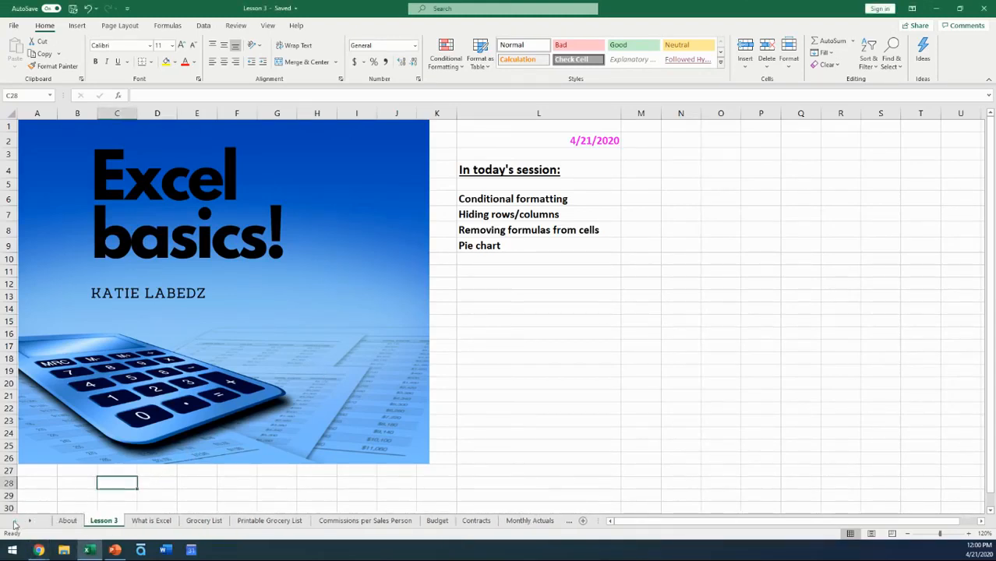
{"action": "left_click", "coordinate": [68, 522]}
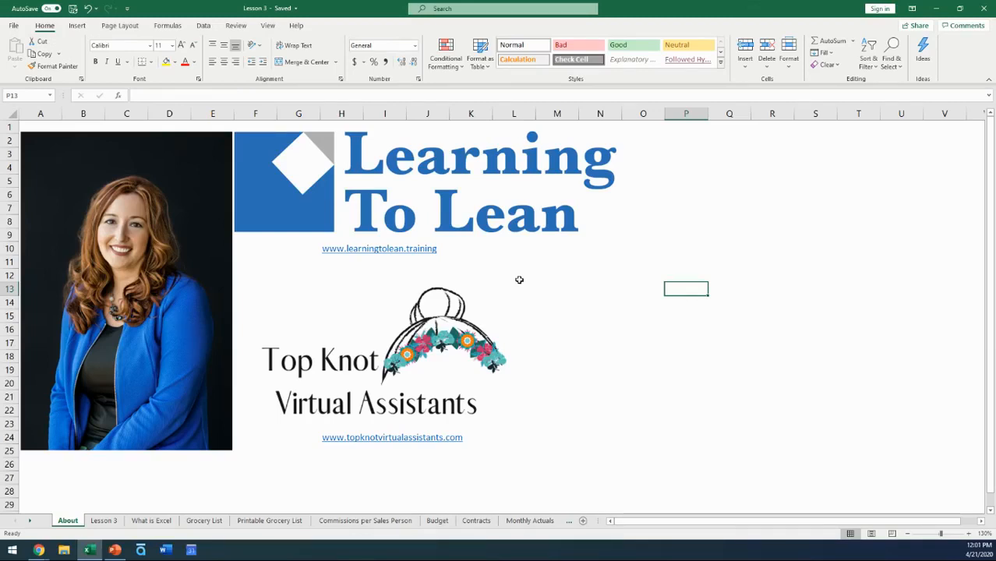
{"action": "left_click", "coordinate": [109, 522]}
{"action": "left_click", "coordinate": [518, 357]}
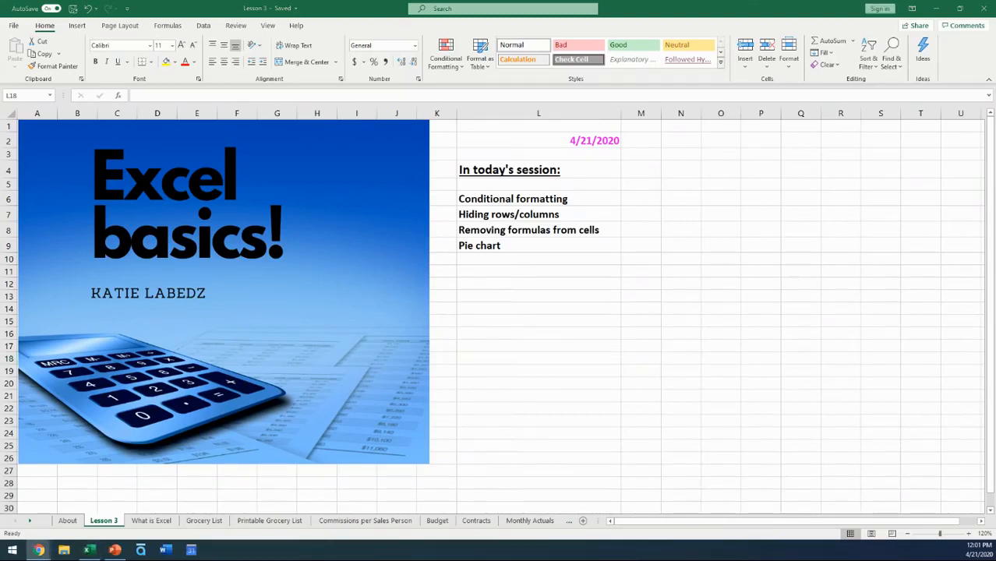
{"action": "left_click", "coordinate": [539, 345]}
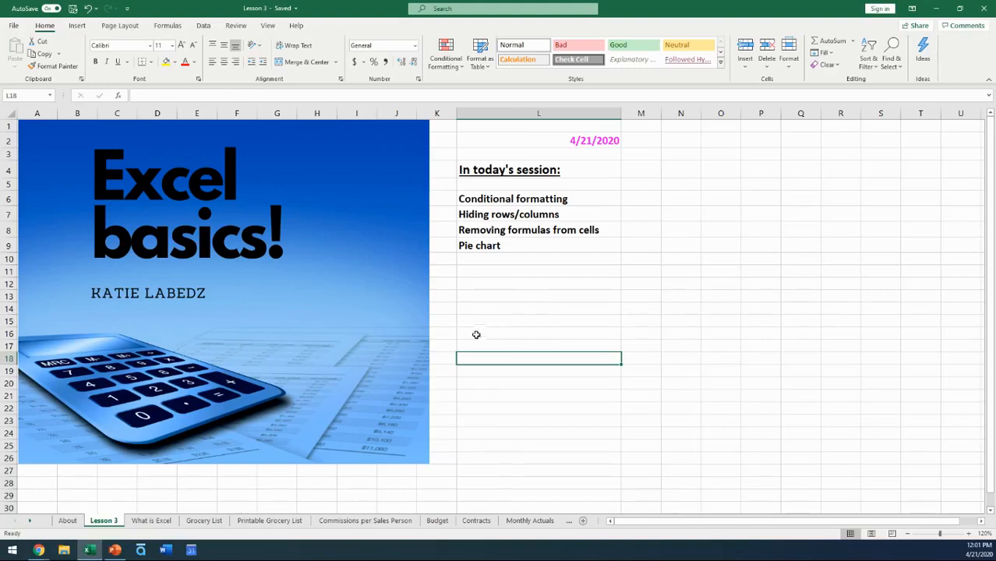
- Examine the Contract in Place? column on the Contracts sheet with the zoom set to 160%
{"action": "left_click", "coordinate": [476, 520]}
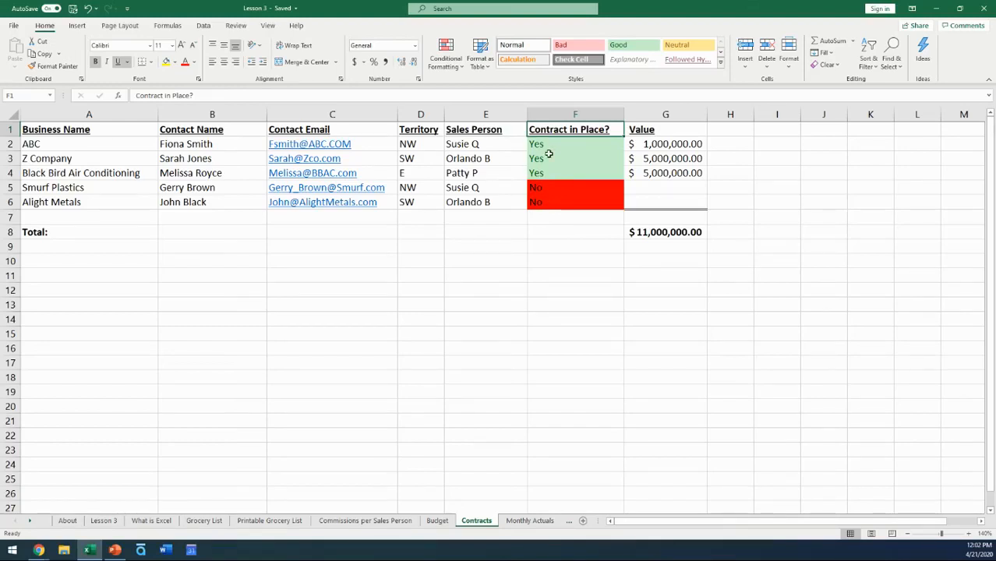
{"action": "left_click", "coordinate": [561, 232]}
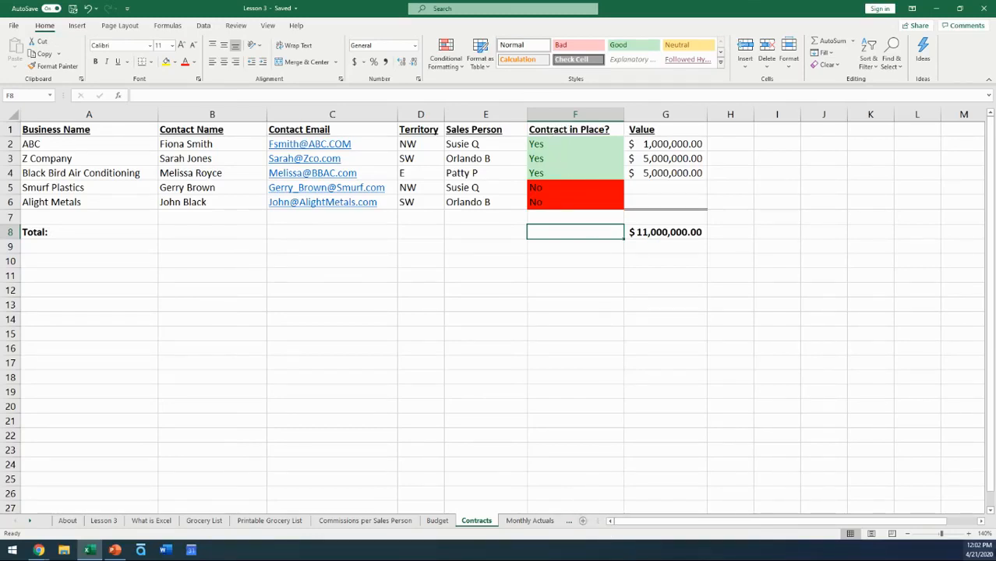
{"action": "left_click", "coordinate": [970, 537]}
{"action": "left_click", "coordinate": [970, 536]}
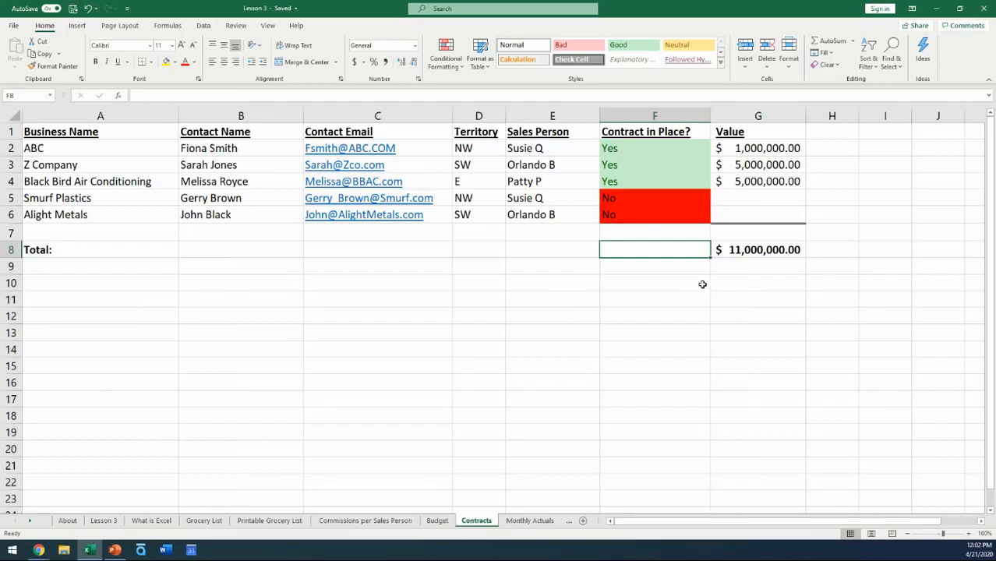
- Browse the conditional formatting rule types, from highlight rules to icon sets, for the first Contract in Place? cell, without applying any
{"action": "left_click", "coordinate": [623, 152]}
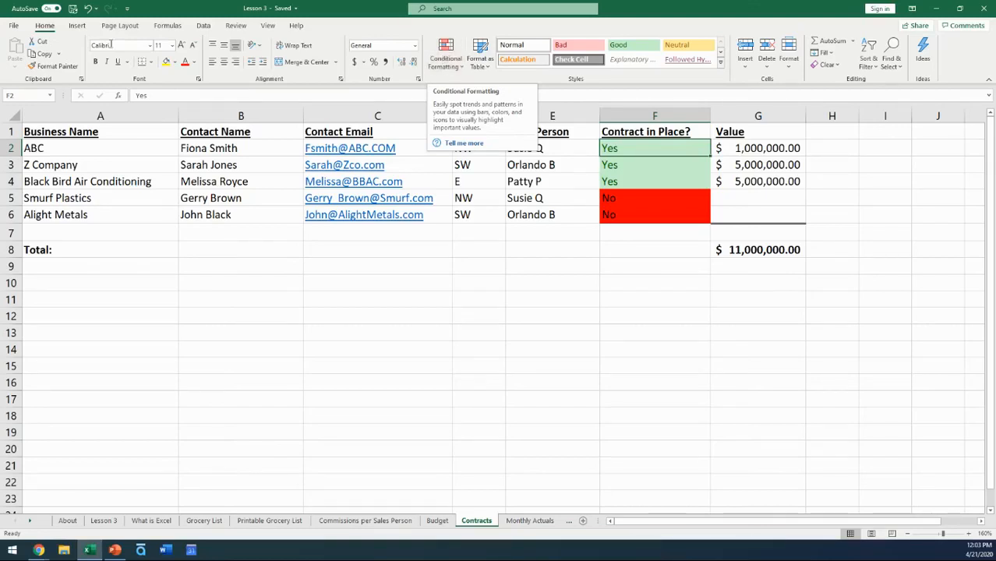
{"action": "left_click", "coordinate": [458, 68]}
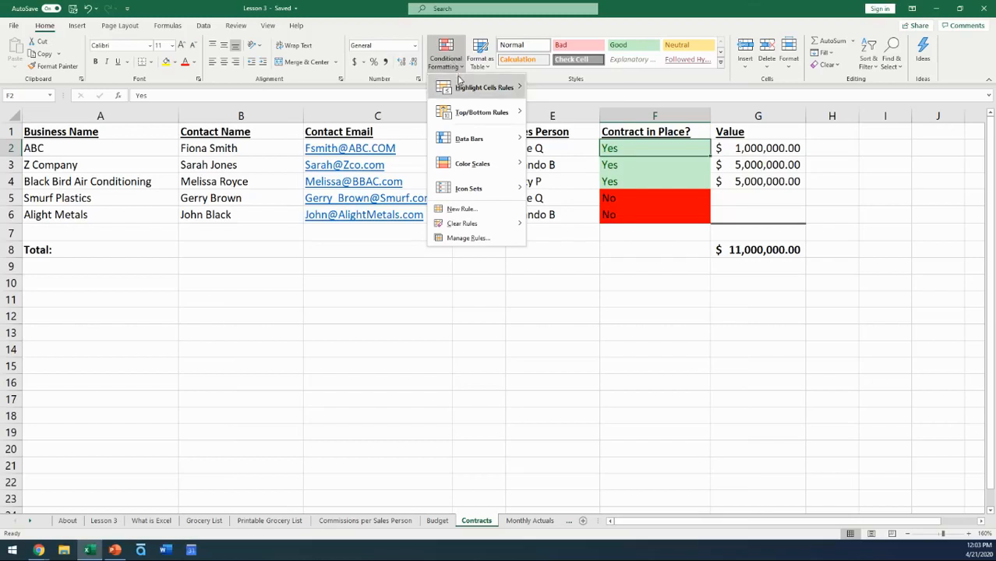
{"action": "mouse_move", "coordinate": [460, 82]}
{"action": "mouse_move", "coordinate": [465, 115]}
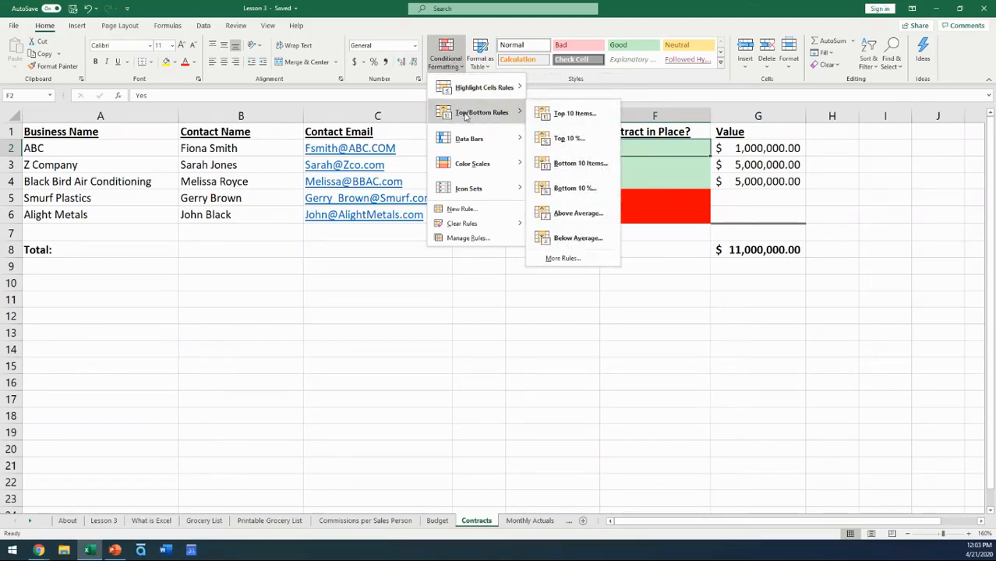
{"action": "mouse_move", "coordinate": [459, 140]}
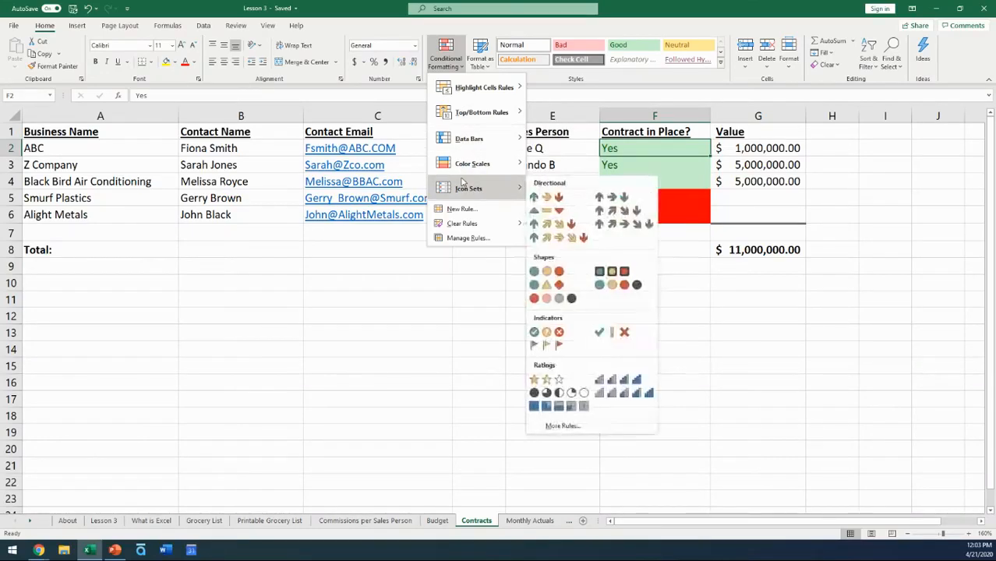
{"action": "mouse_move", "coordinate": [466, 170]}
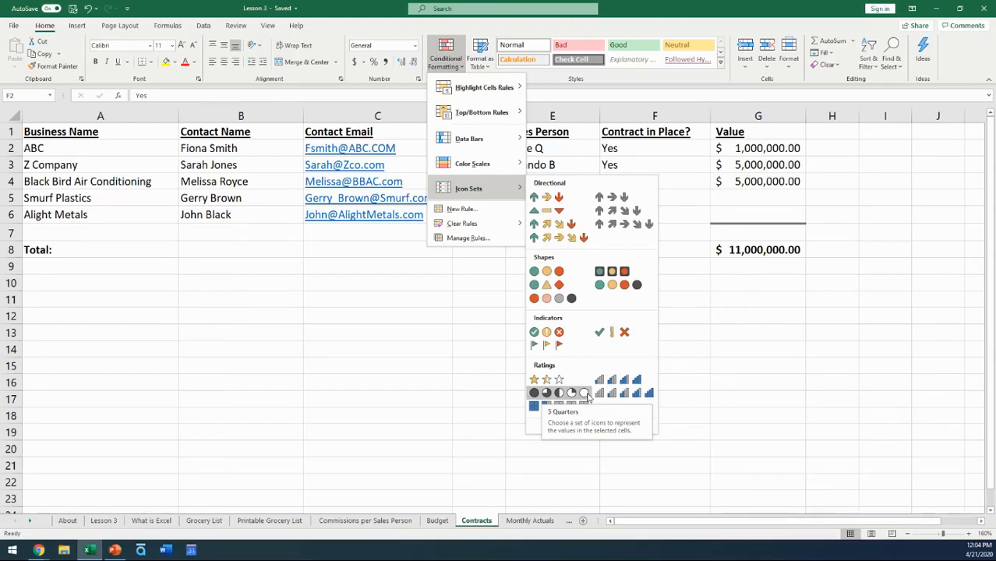
{"action": "left_click", "coordinate": [481, 332]}
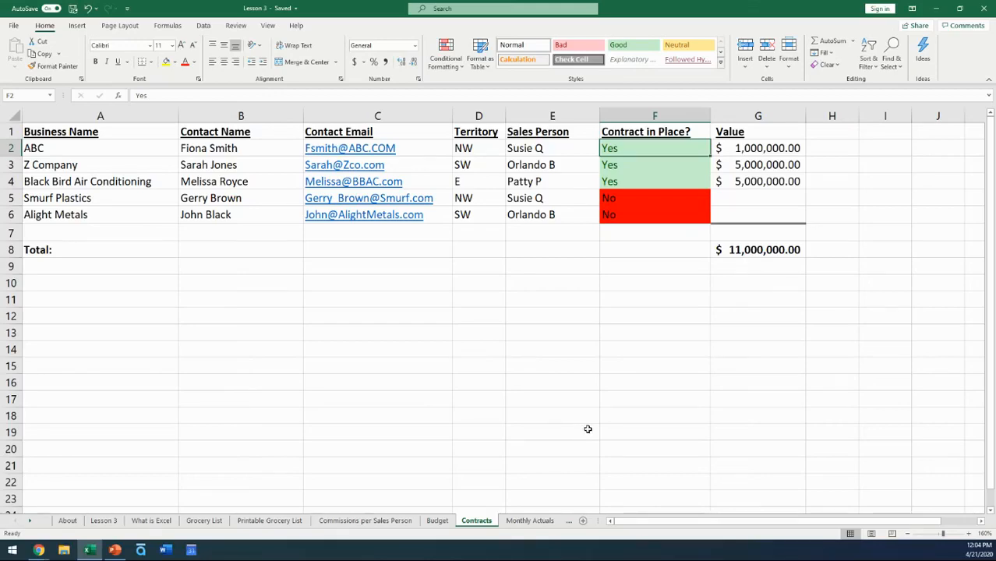
- Open the Monthly Actuals sheet and review the Groceries amounts from Jan-19 to Dec-19
{"action": "left_click", "coordinate": [533, 521]}
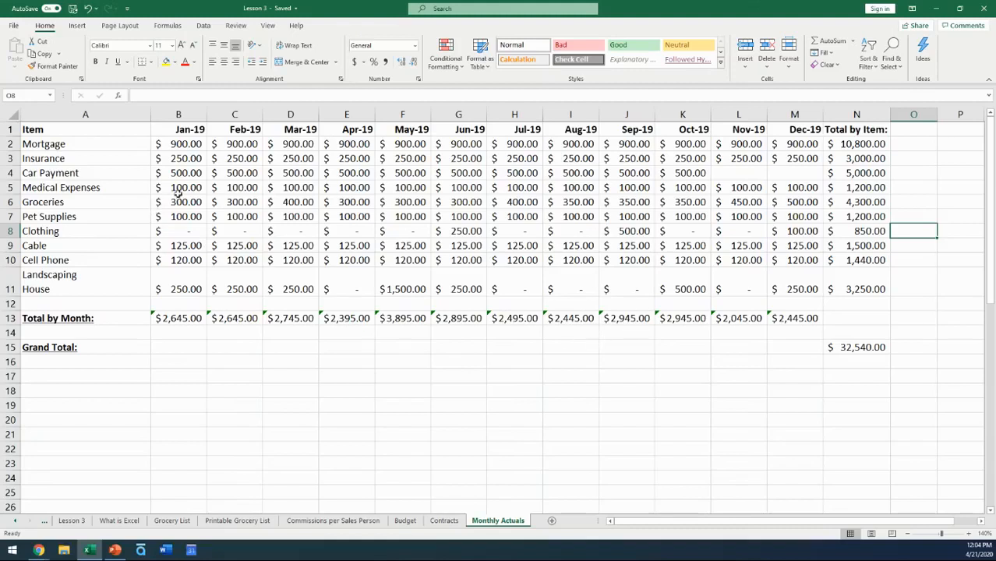
{"action": "left_click_drag", "start_coordinate": [177, 201], "coordinate": [782, 203]}
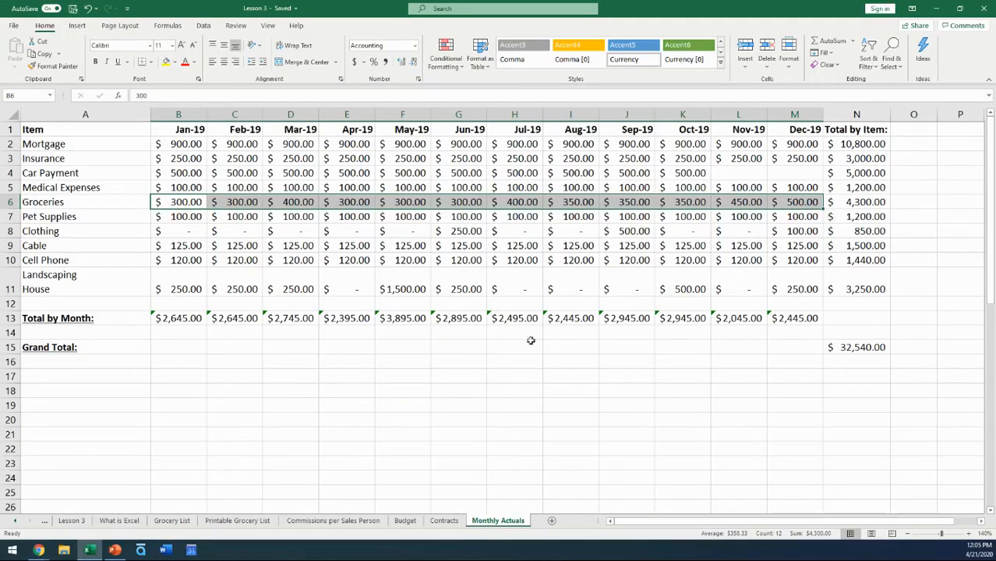
{"action": "left_click", "coordinate": [160, 202]}
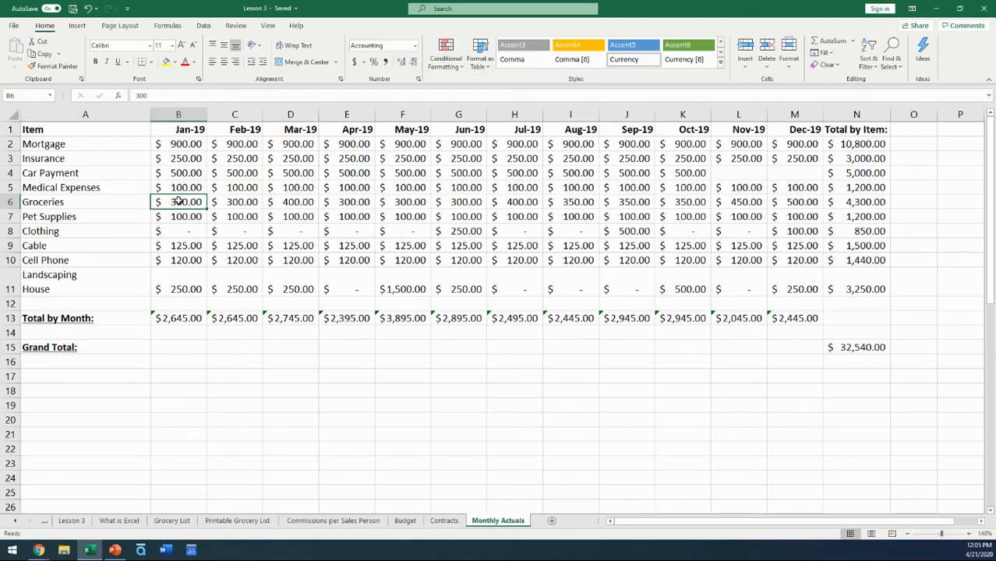
- Highlight the Jan-19 to Dec-19 Groceries amounts greater than 300.00 with Light Red Fill with Dark Red Text using conditional formatting
{"action": "left_click_drag", "start_coordinate": [194, 202], "coordinate": [791, 204]}
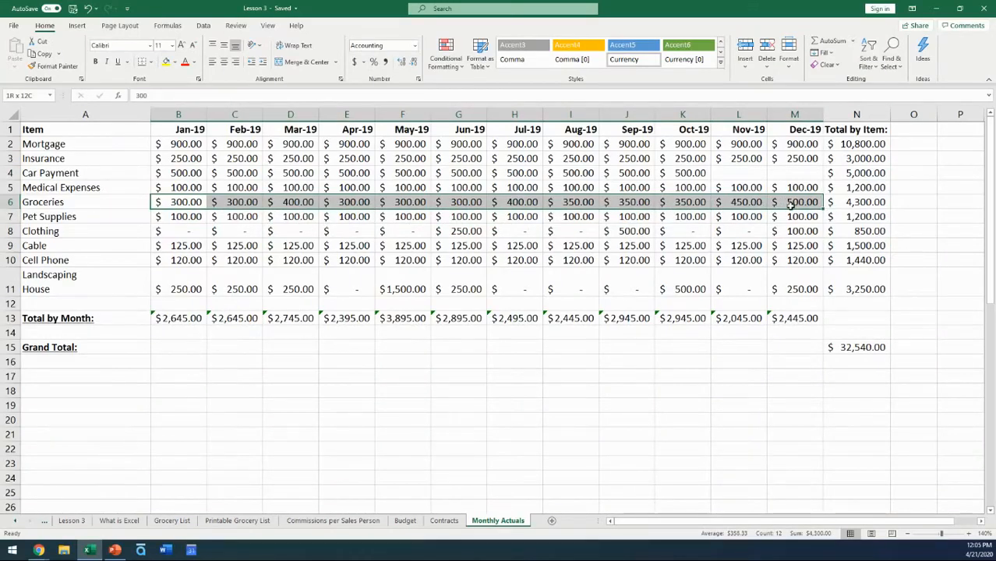
{"action": "left_click_drag", "start_coordinate": [791, 204], "coordinate": [791, 204]}
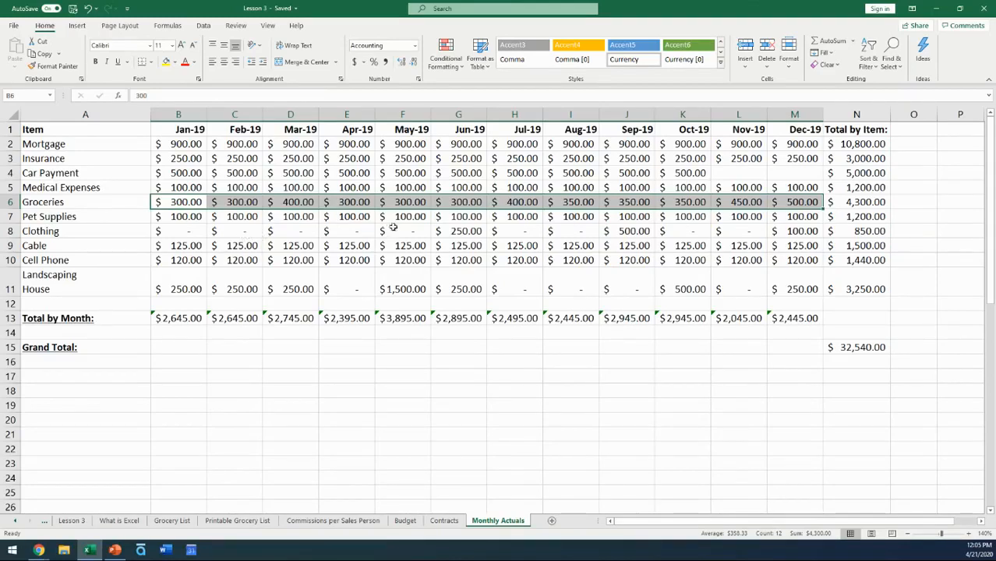
{"action": "left_click", "coordinate": [452, 67]}
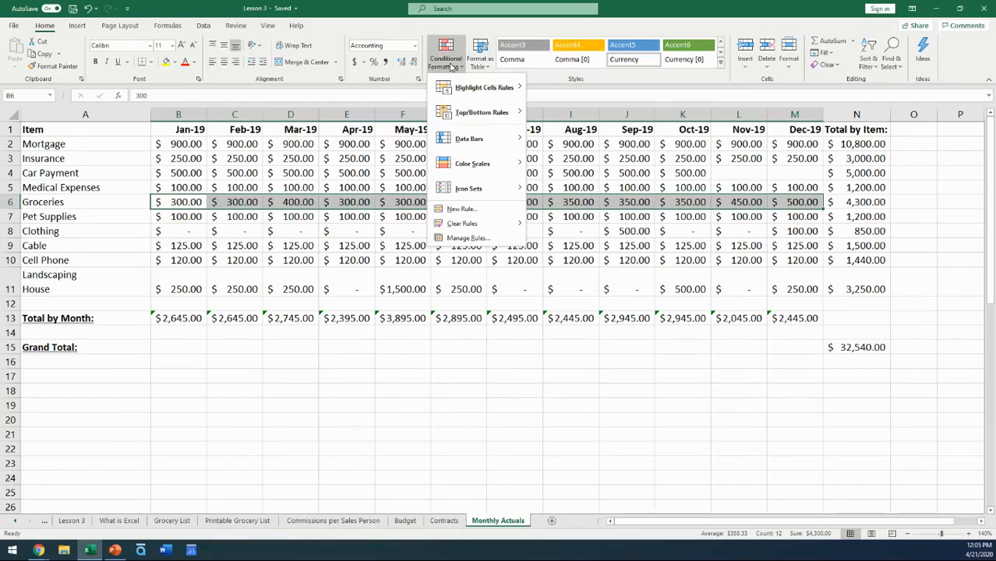
{"action": "mouse_move", "coordinate": [459, 91]}
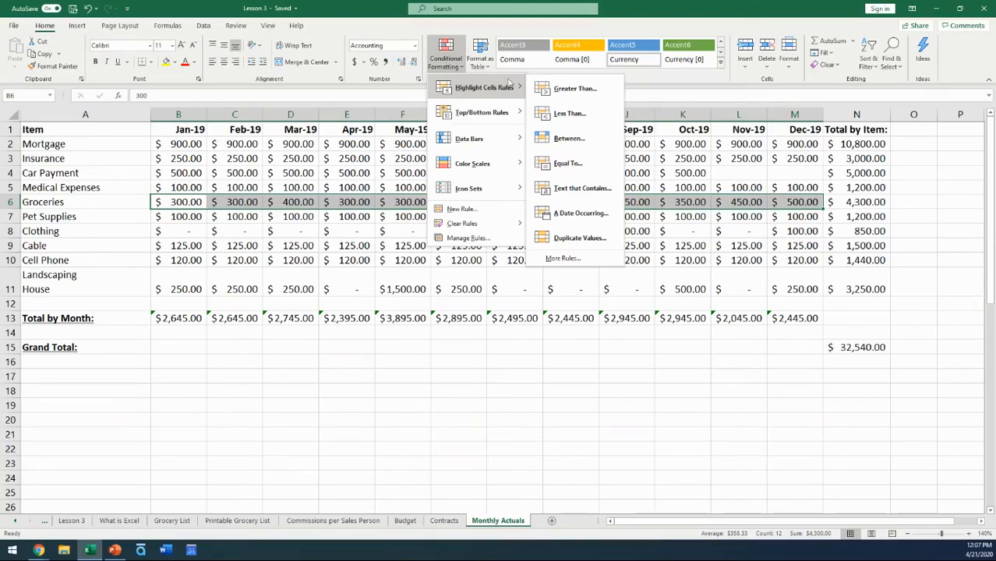
{"action": "left_click", "coordinate": [549, 91]}
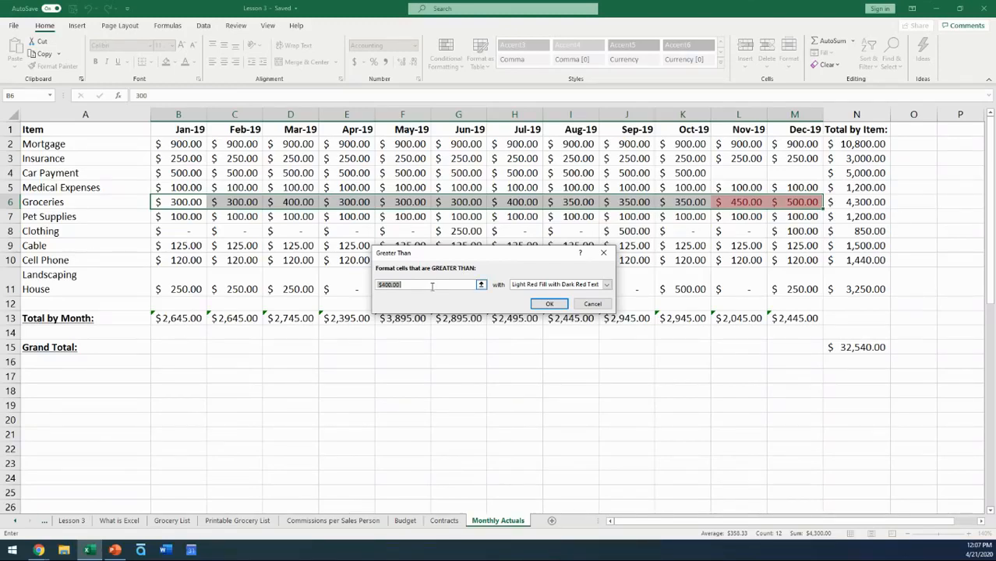
{"action": "type", "text": "300"}
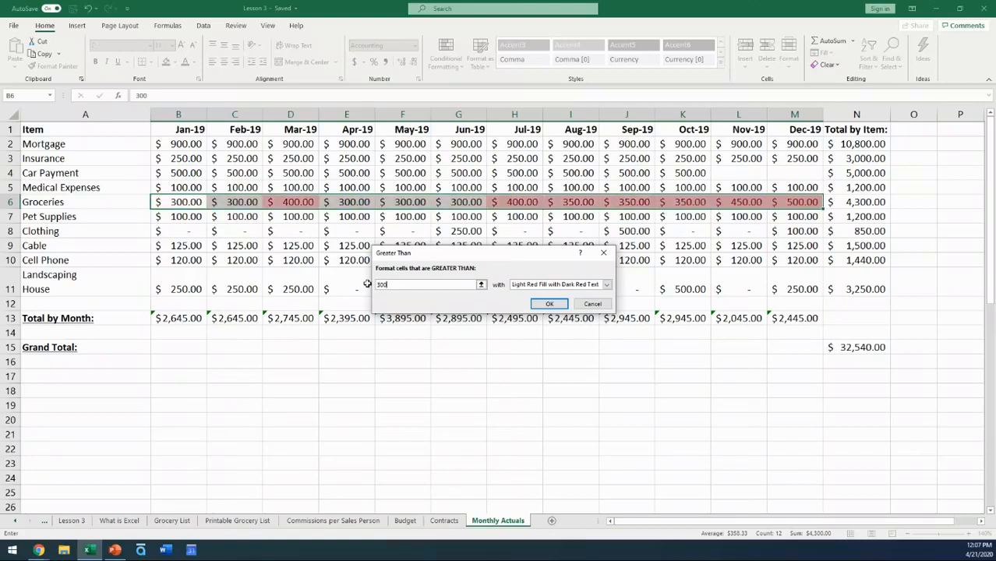
{"action": "type", "text": ".0"}
{"action": "left_click", "coordinate": [607, 288]}
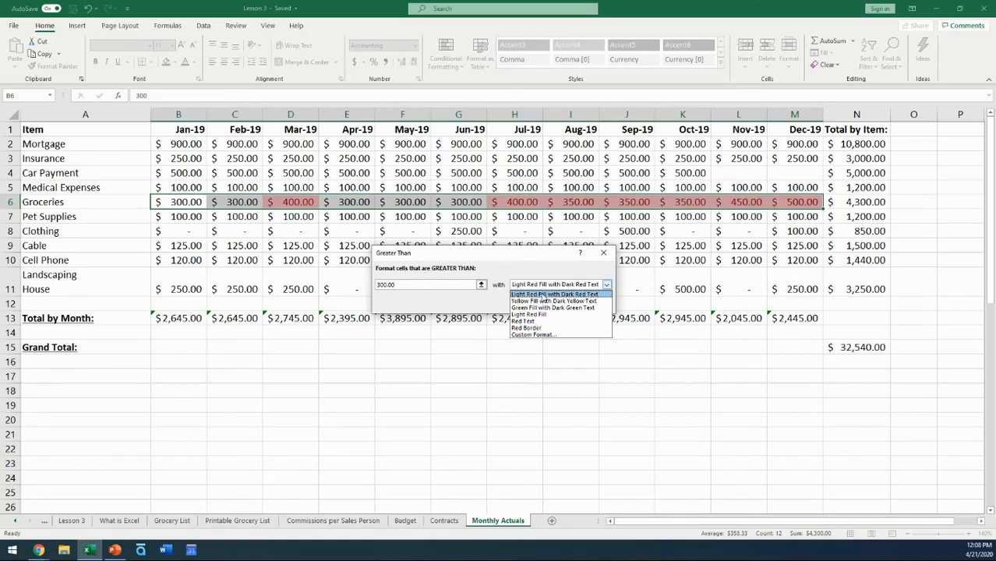
{"action": "left_click", "coordinate": [542, 294]}
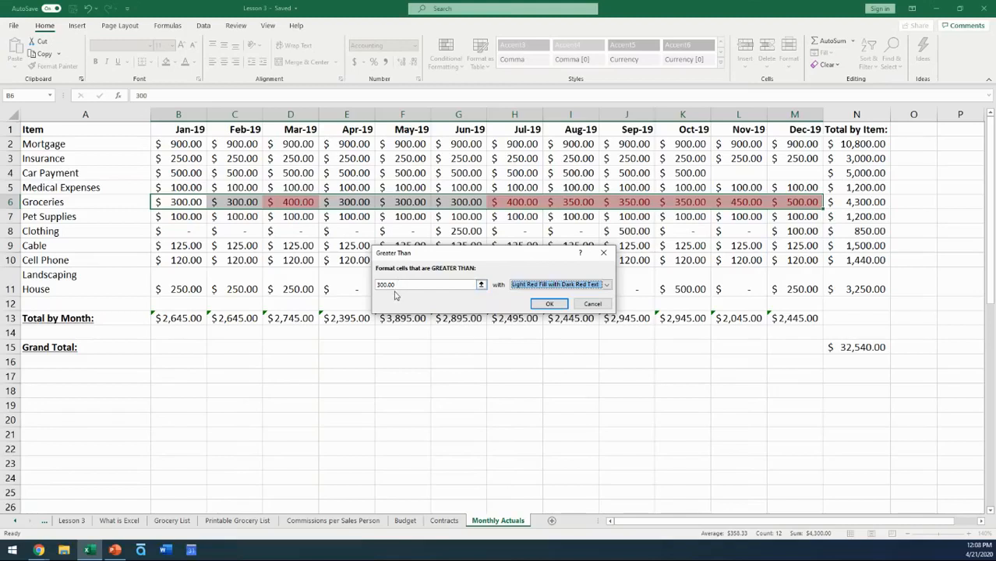
{"action": "left_click", "coordinate": [549, 304]}
{"action": "left_click", "coordinate": [532, 358]}
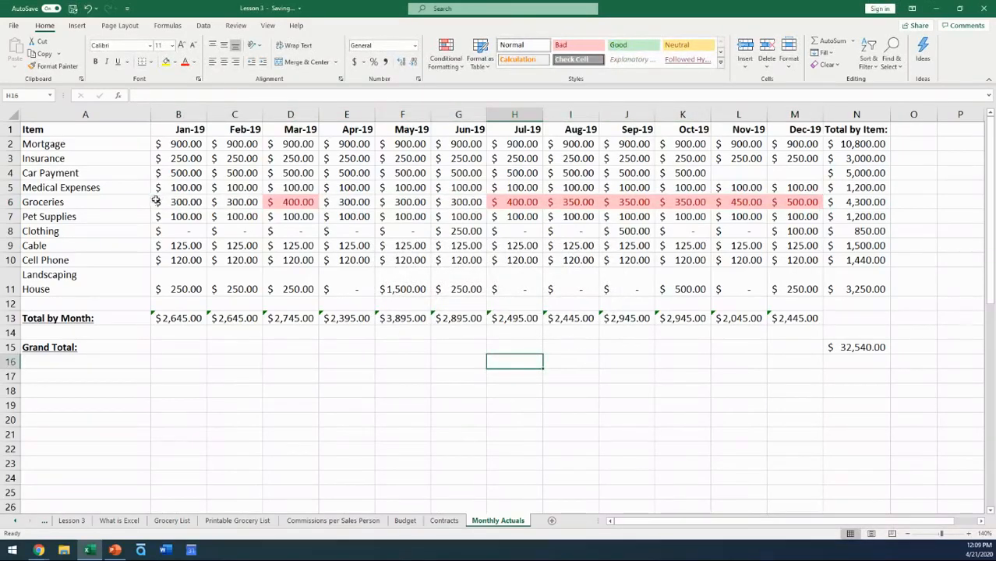
- Set the Dec-19 Groceries amount to 250 to test the highlighting rule
{"action": "left_click", "coordinate": [10, 201]}
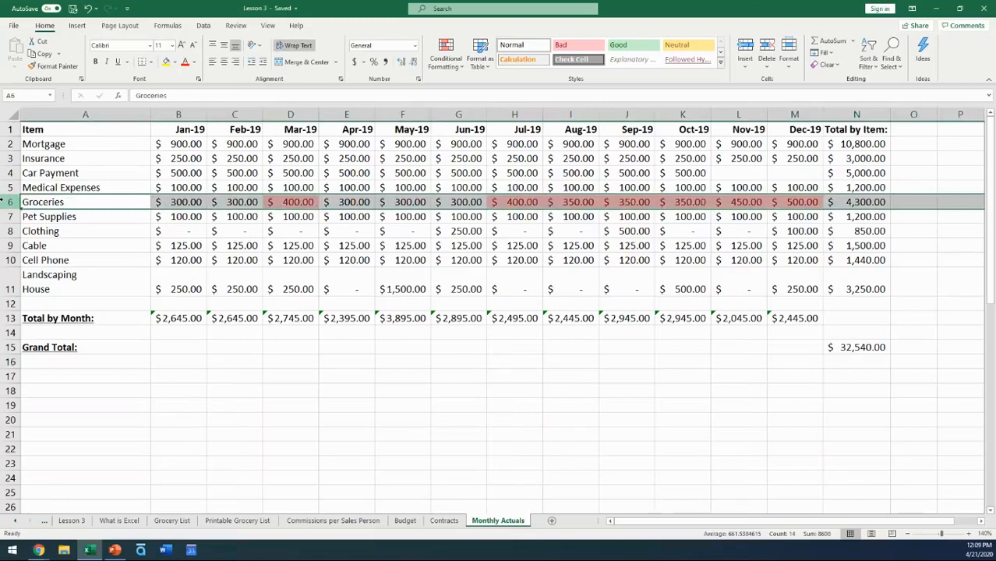
{"action": "left_click", "coordinate": [238, 230]}
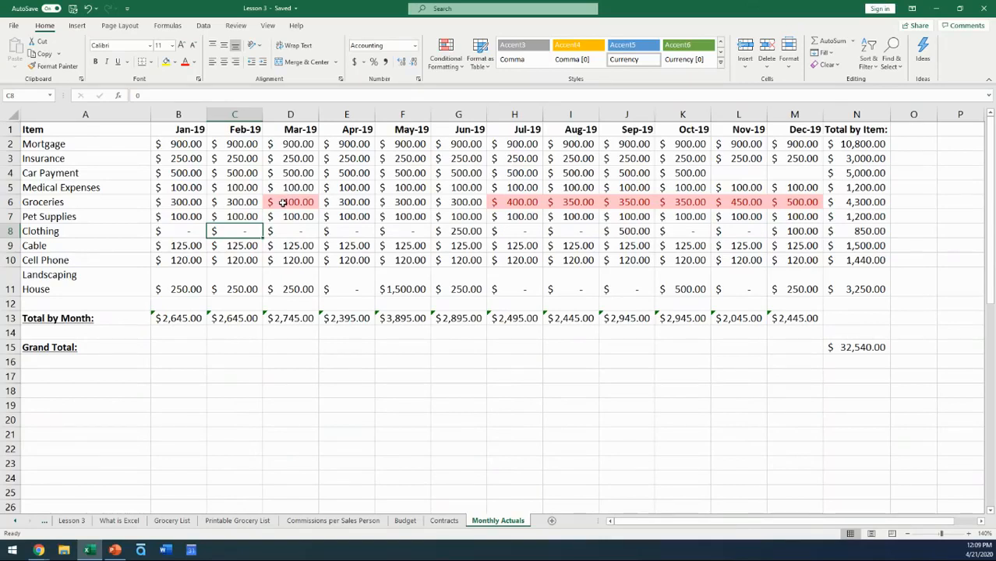
{"action": "left_click", "coordinate": [800, 204]}
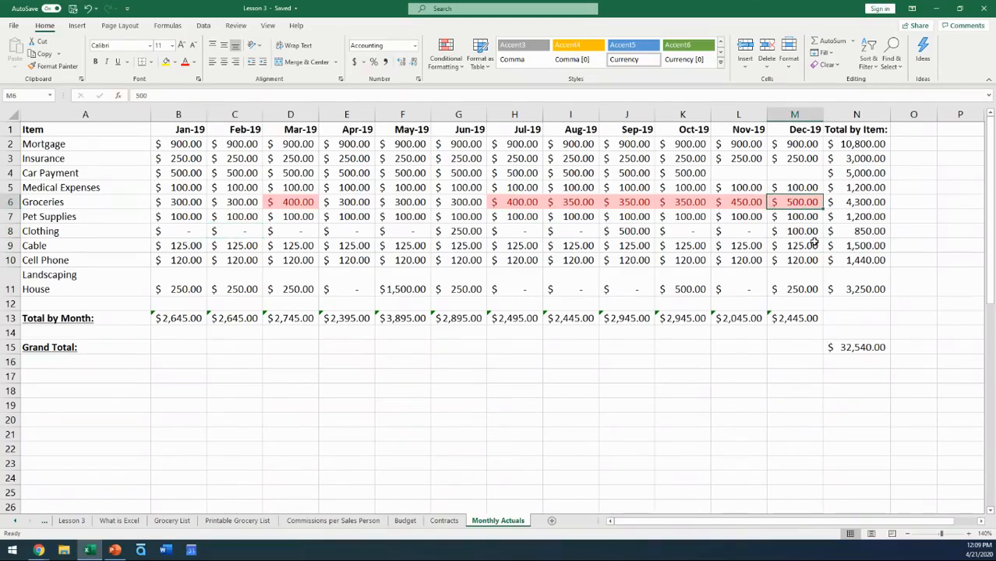
{"action": "type", "text": "250"}
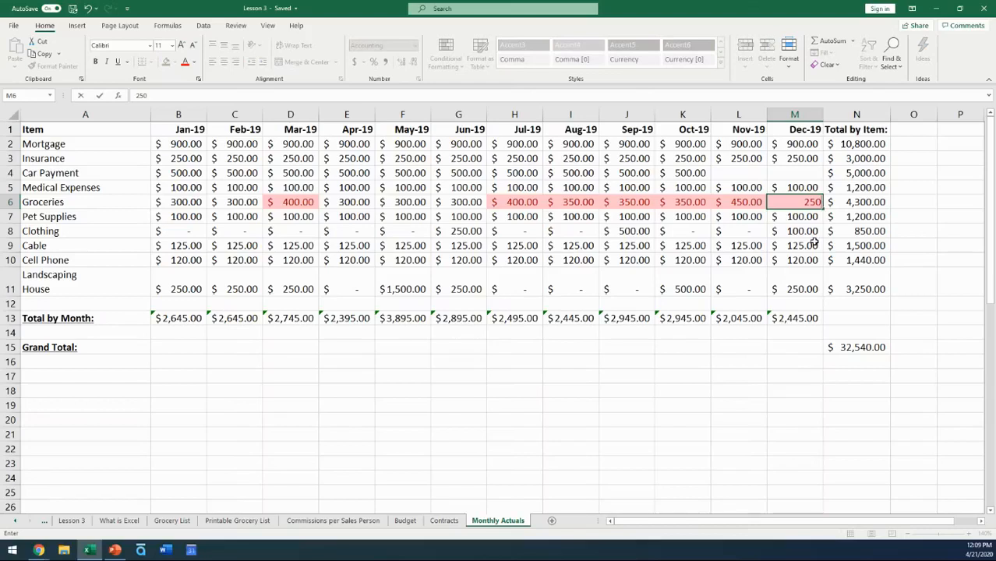
{"action": "key", "text": "Return"}
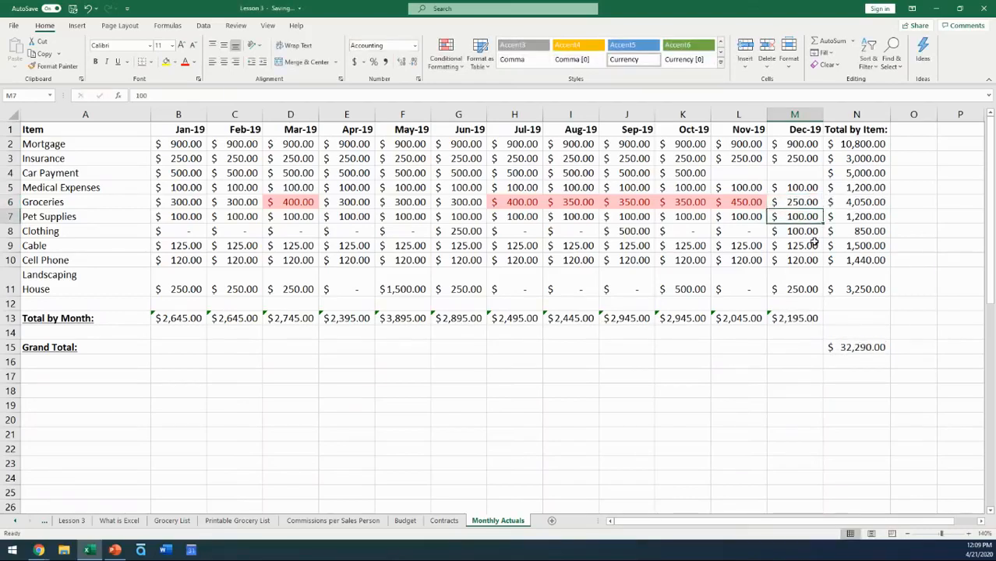
- Set the Dec-19 Groceries amount back to 500
{"action": "left_click_drag", "start_coordinate": [809, 203], "coordinate": [181, 204]}
{"action": "left_click", "coordinate": [802, 202]}
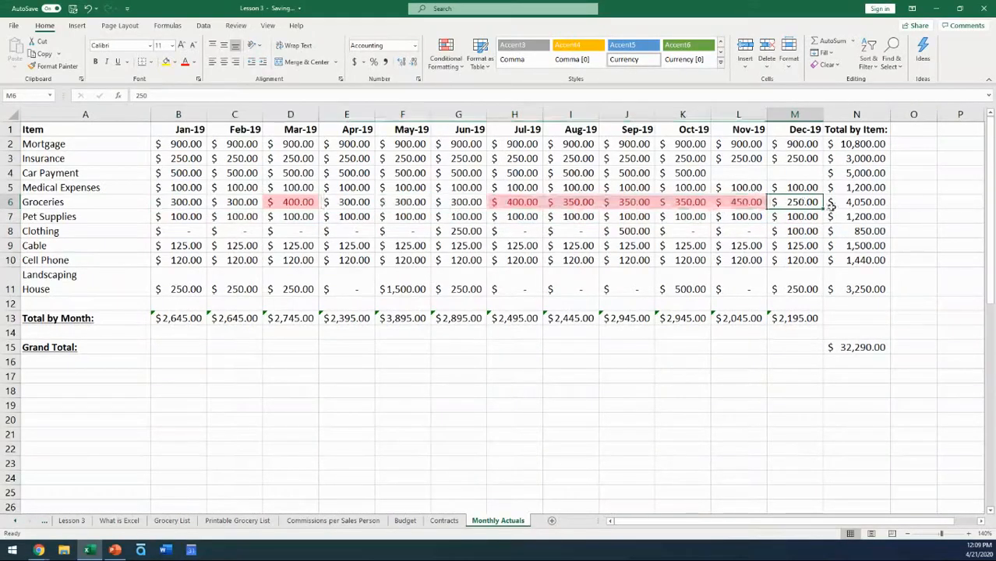
{"action": "type", "text": "500"}
{"action": "key", "text": "Return"}
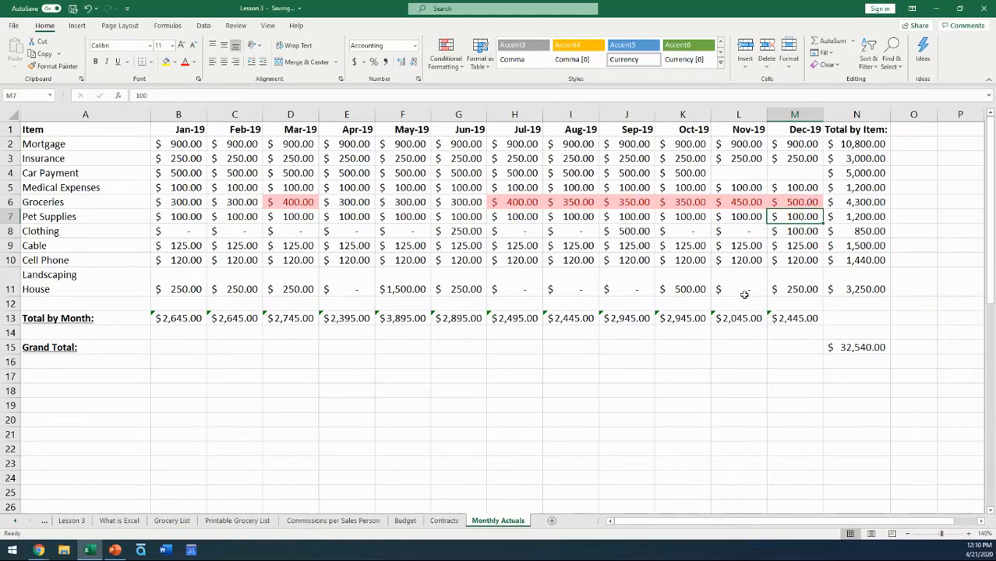
- Return to the Lesson 3 sheet to check the session agenda
{"action": "left_click", "coordinate": [182, 114]}
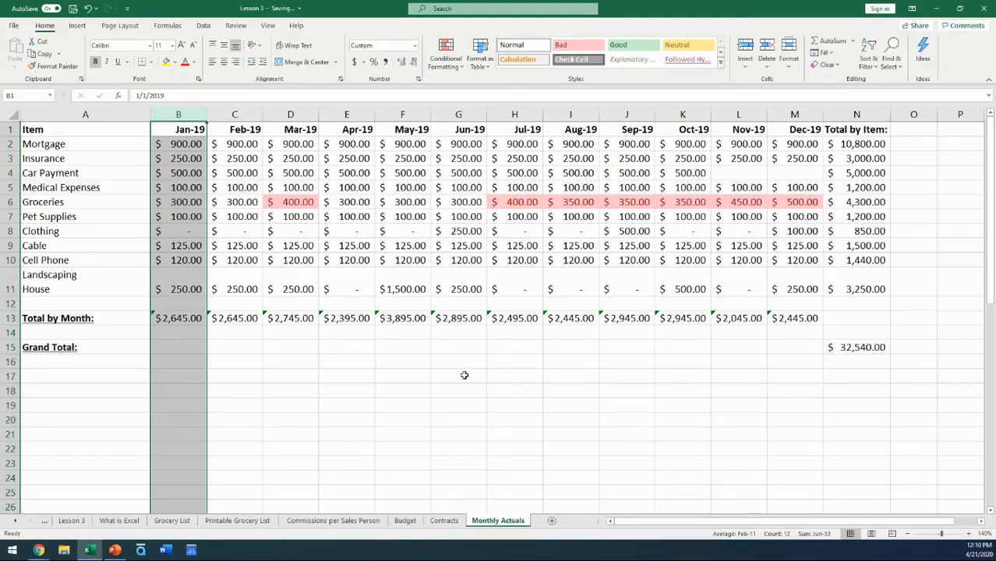
{"action": "left_click", "coordinate": [519, 202]}
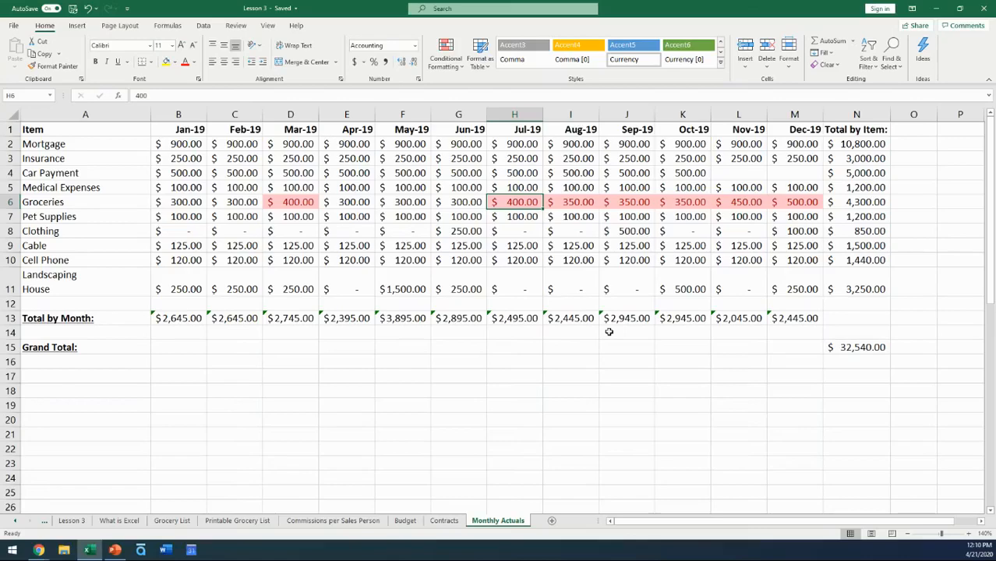
{"action": "left_click", "coordinate": [71, 522]}
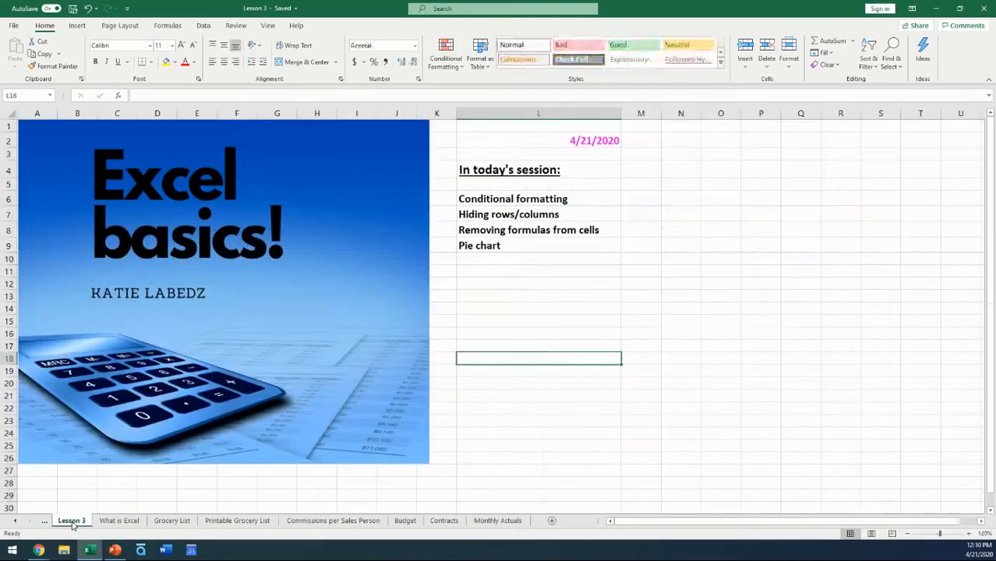
- Go over the hiding rows/columns and removing formulas agenda topics and open the Monthly Actuals sheet
{"action": "left_click", "coordinate": [513, 222]}
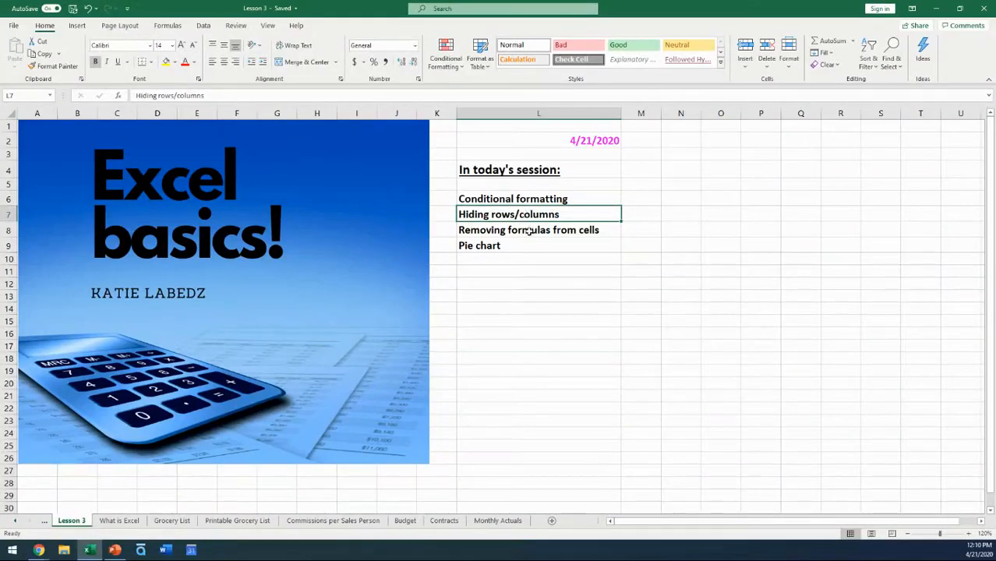
{"action": "left_click", "coordinate": [530, 230]}
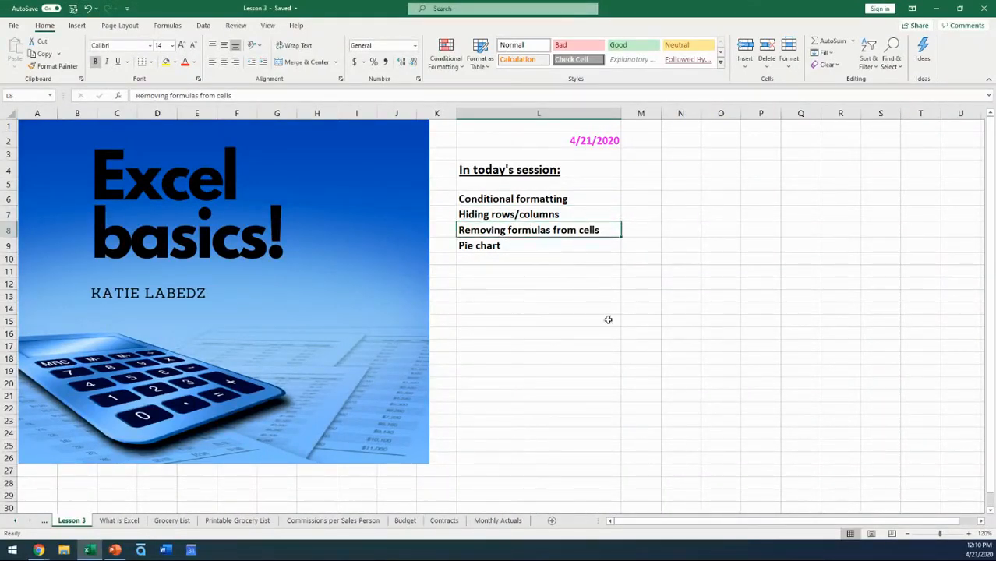
{"action": "left_click", "coordinate": [498, 521]}
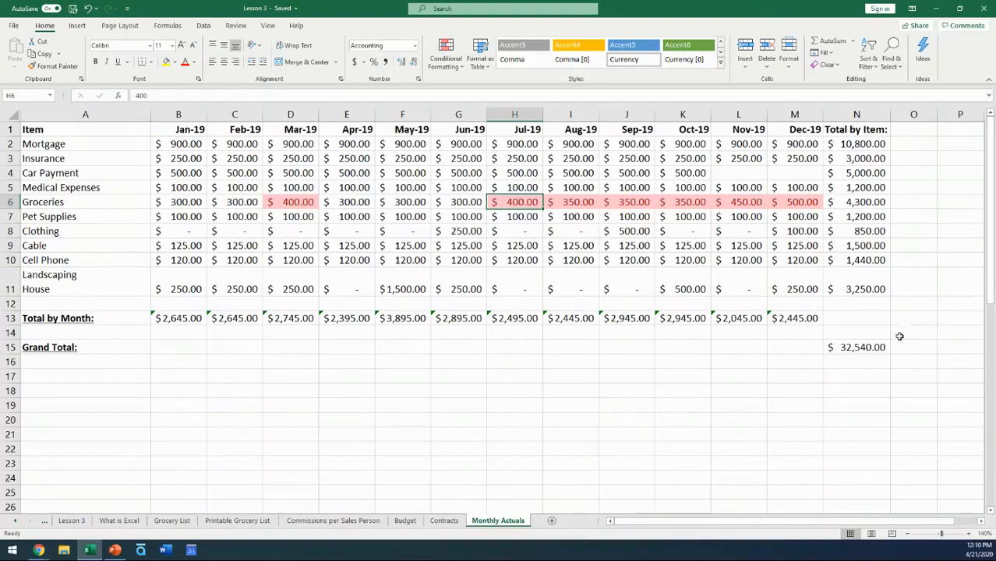
- Add the header "Percentage:" in cell O1 and widen column O to fit it
{"action": "left_click", "coordinate": [907, 130]}
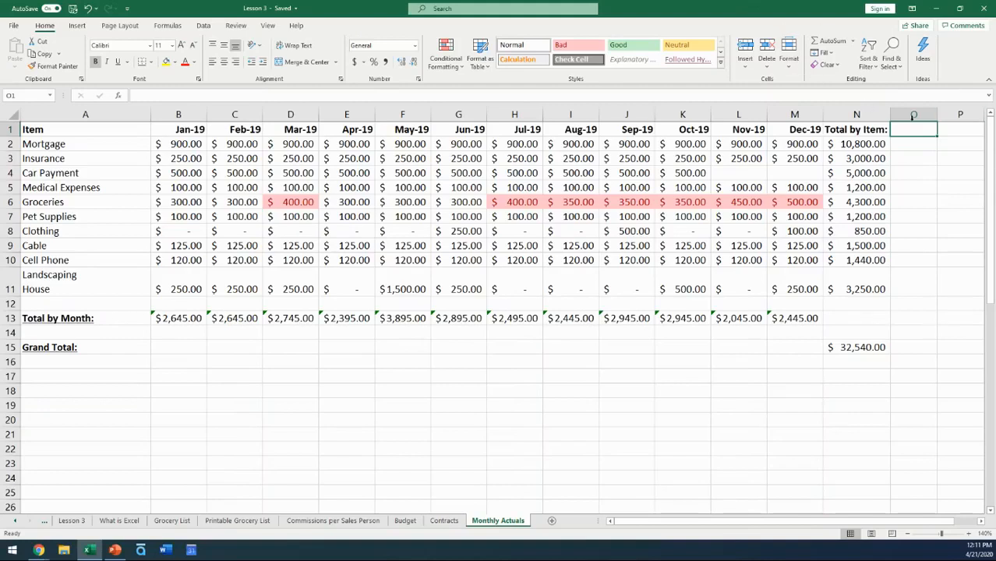
{"action": "type", "text": "Per"}
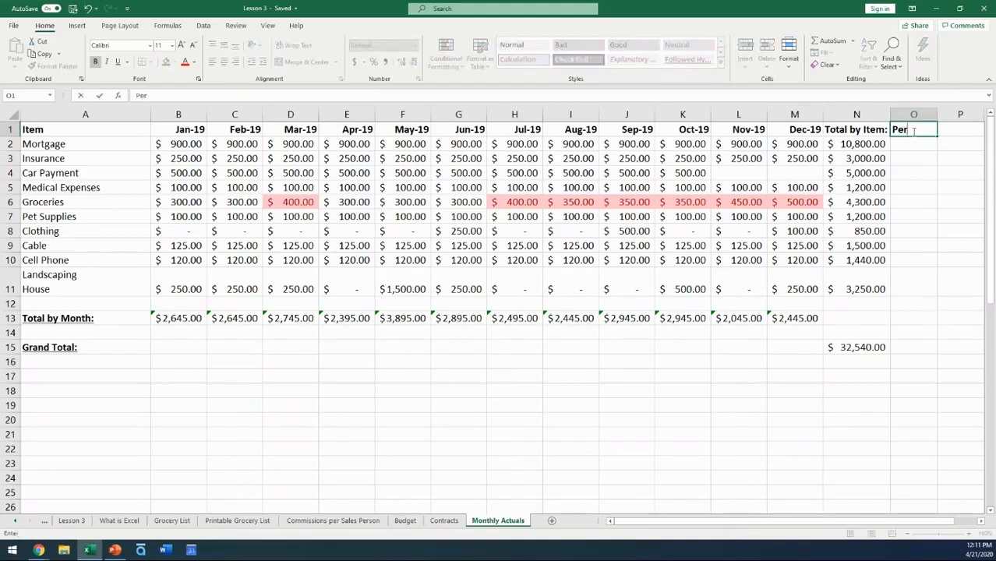
{"action": "type", "text": "centage:"}
{"action": "key", "text": "Return"}
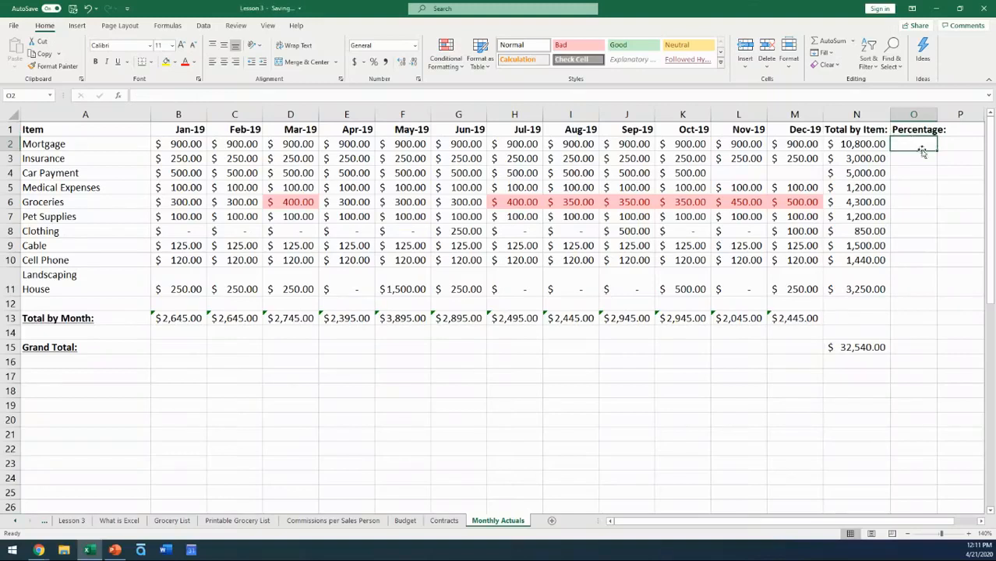
{"action": "left_click_drag", "start_coordinate": [937, 115], "coordinate": [948, 114]}
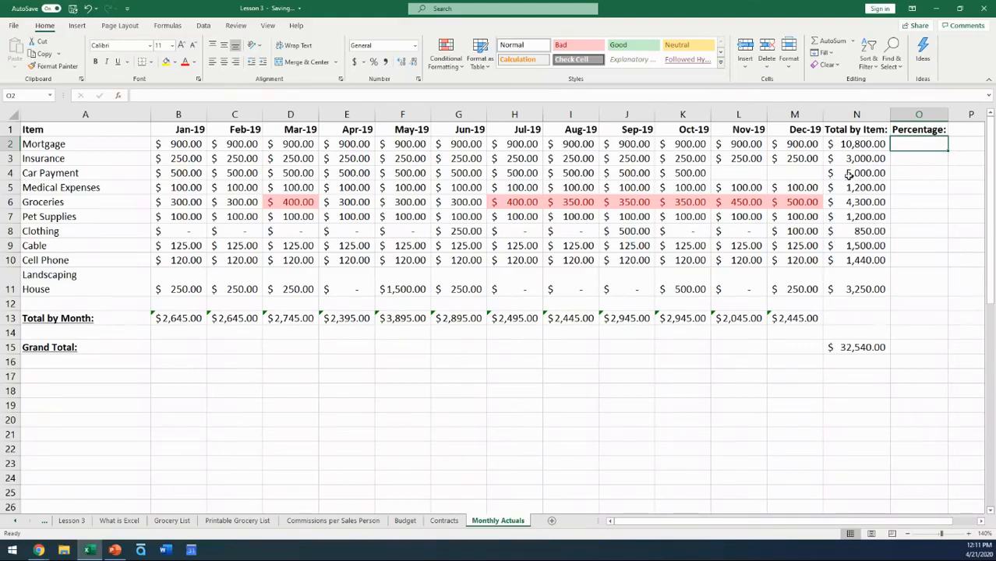
- Calculate Mortgage's share of the grand total in O2 with the formula =N2/N15
{"action": "left_click", "coordinate": [860, 143]}
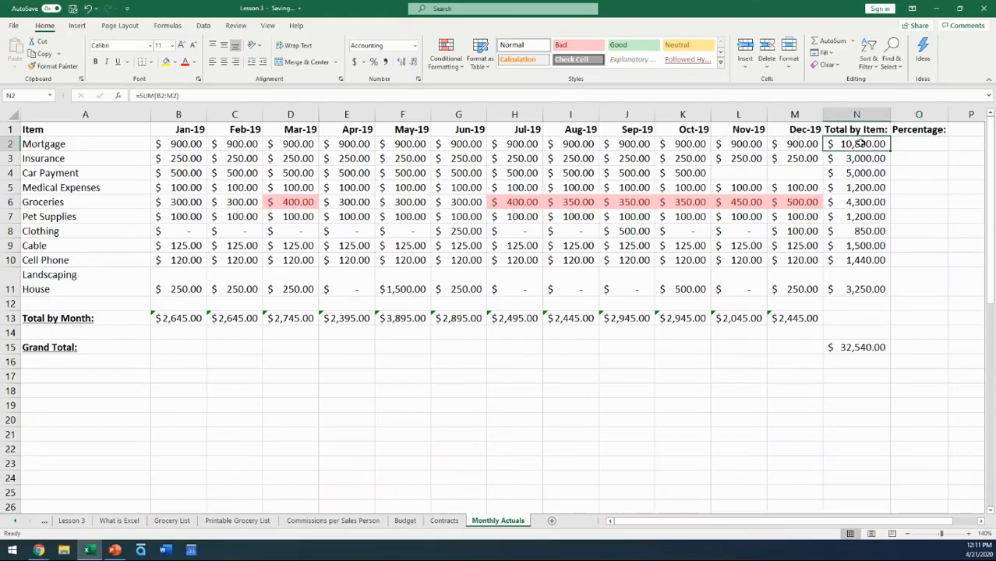
{"action": "left_click", "coordinate": [865, 349]}
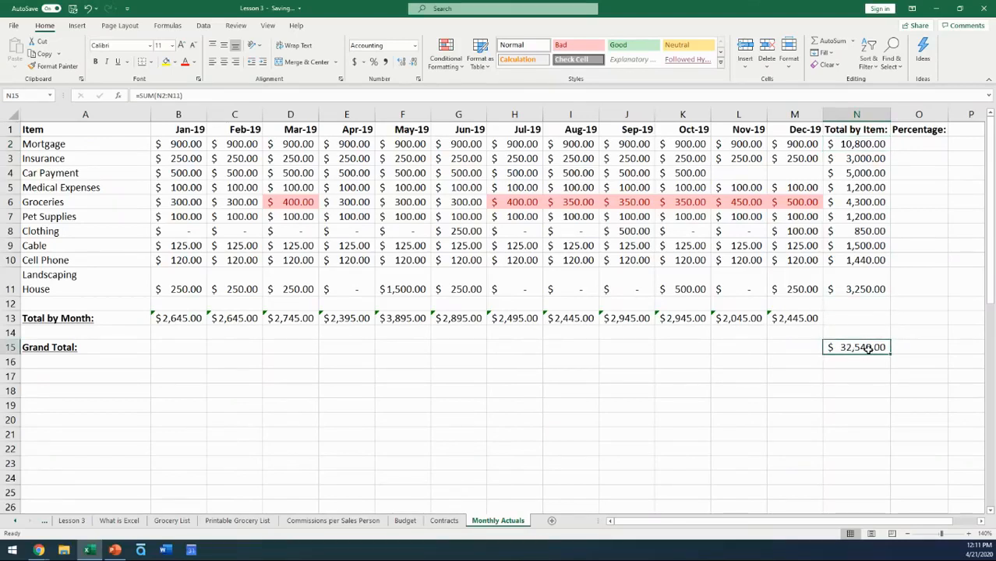
{"action": "left_click", "coordinate": [913, 146]}
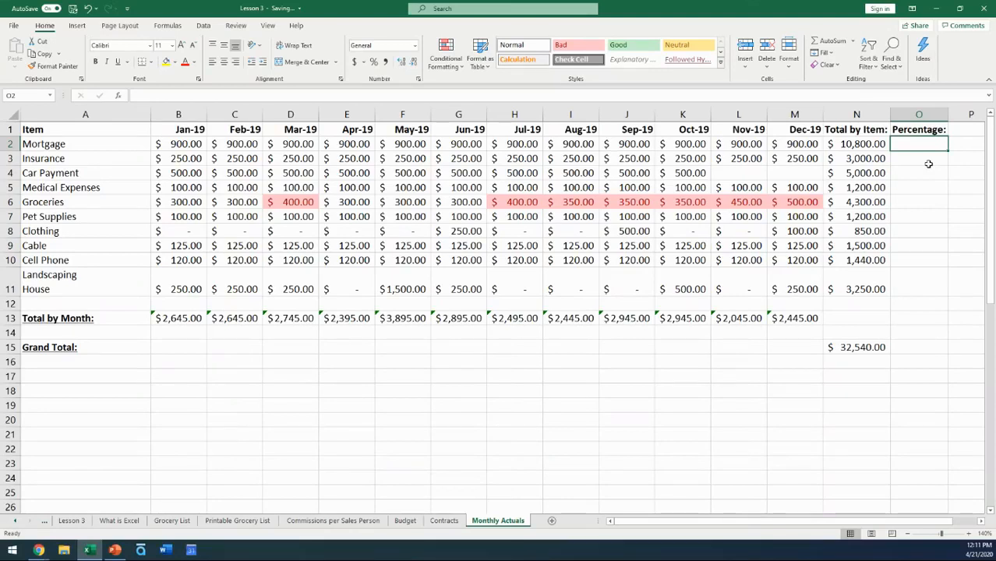
{"action": "type", "text": "="}
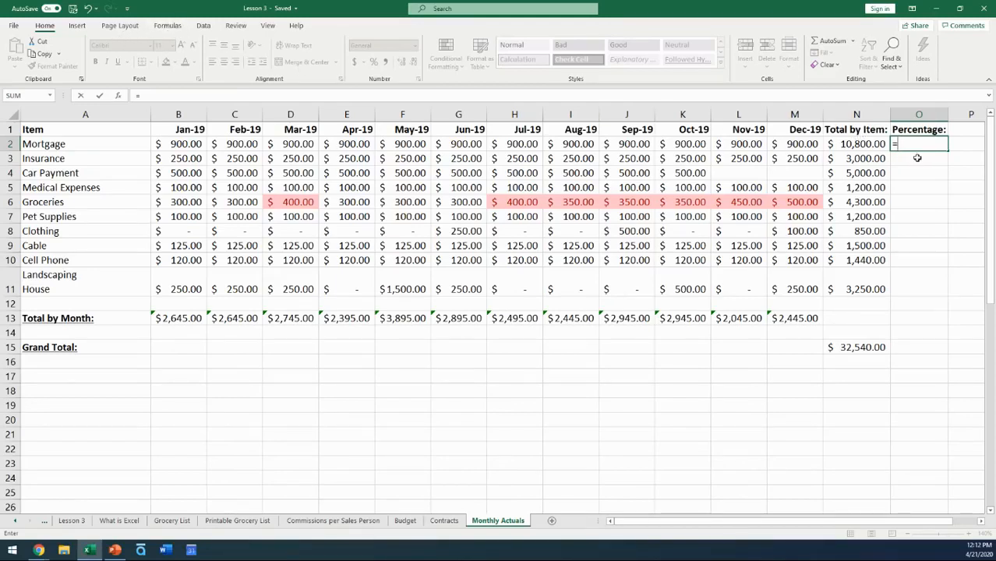
{"action": "left_click", "coordinate": [865, 145]}
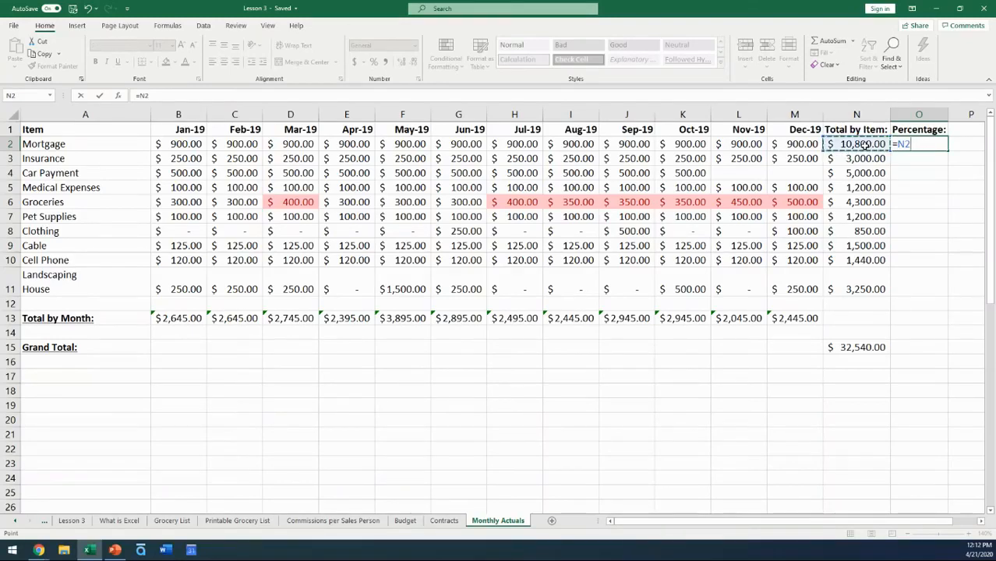
{"action": "type", "text": "/"}
{"action": "left_click", "coordinate": [872, 345]}
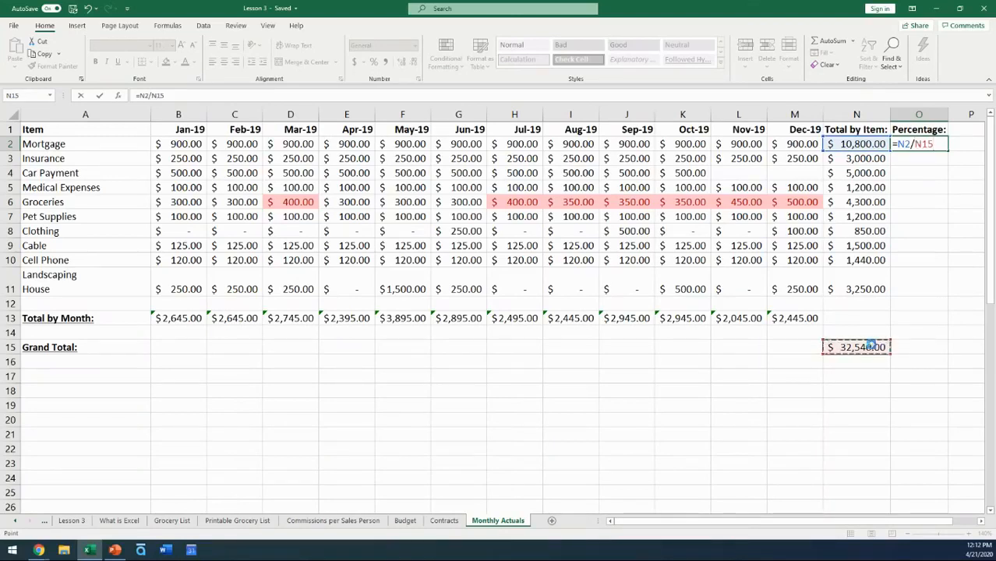
{"action": "key", "text": "Return"}
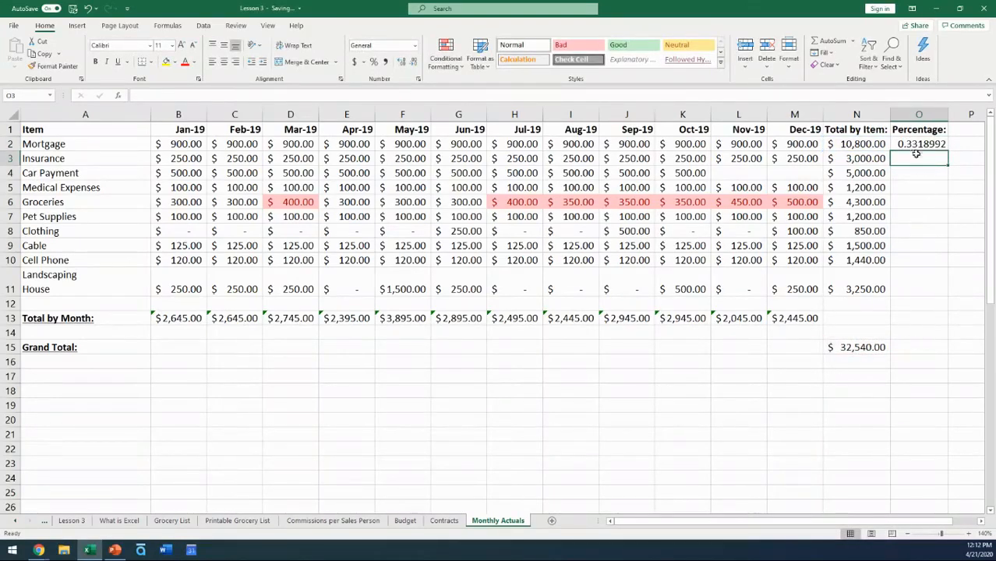
- Try filling the Mortgage percentage formula down to O11 and compare the copied cell references in O2 and O3
{"action": "left_click", "coordinate": [917, 144]}
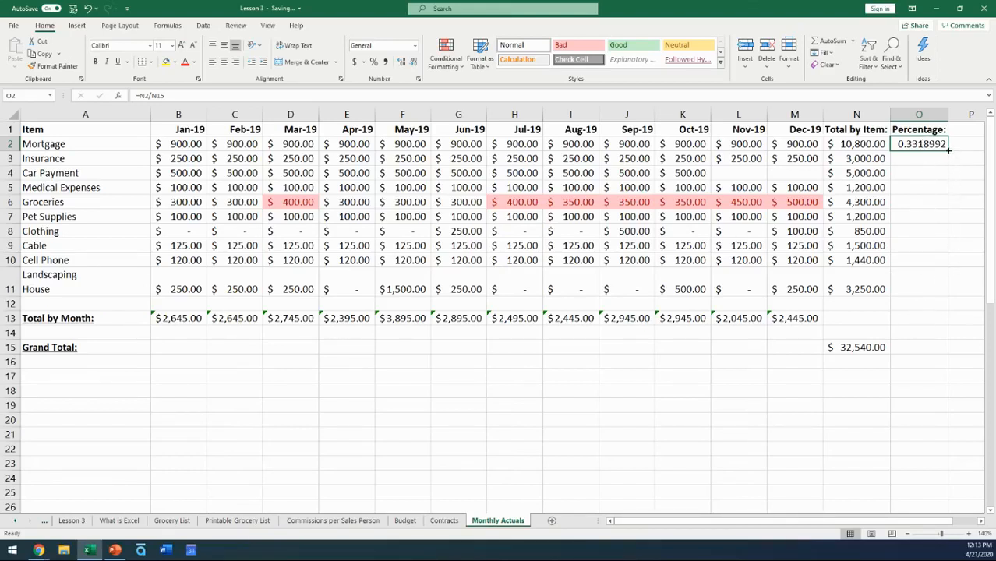
{"action": "left_click_drag", "start_coordinate": [948, 150], "coordinate": [950, 297]}
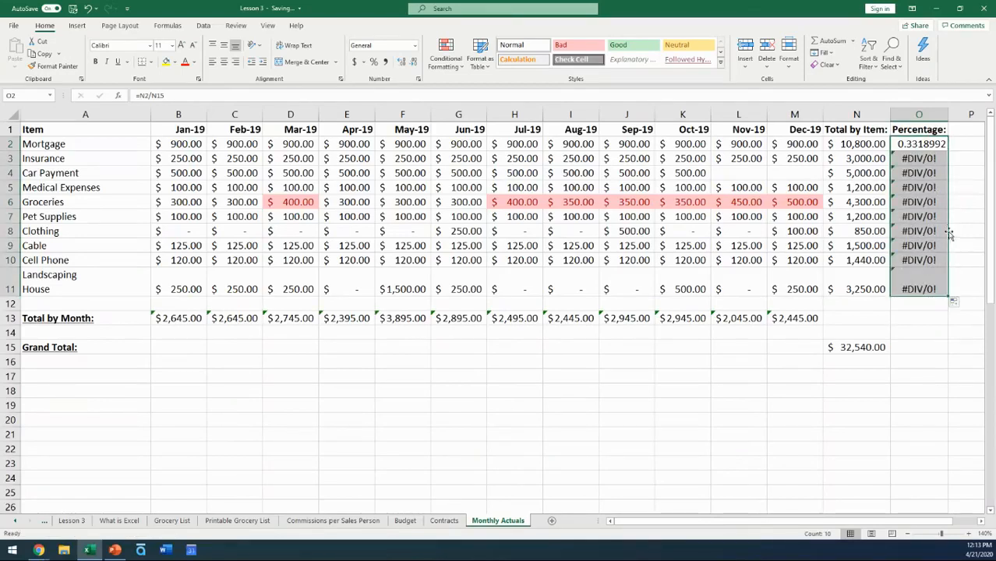
{"action": "left_click", "coordinate": [932, 160]}
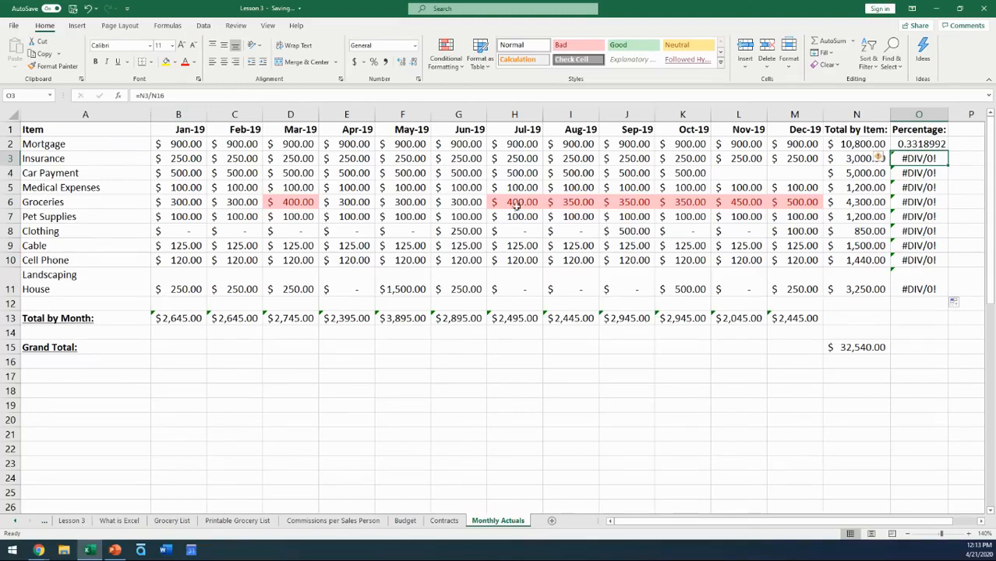
{"action": "left_click", "coordinate": [909, 143]}
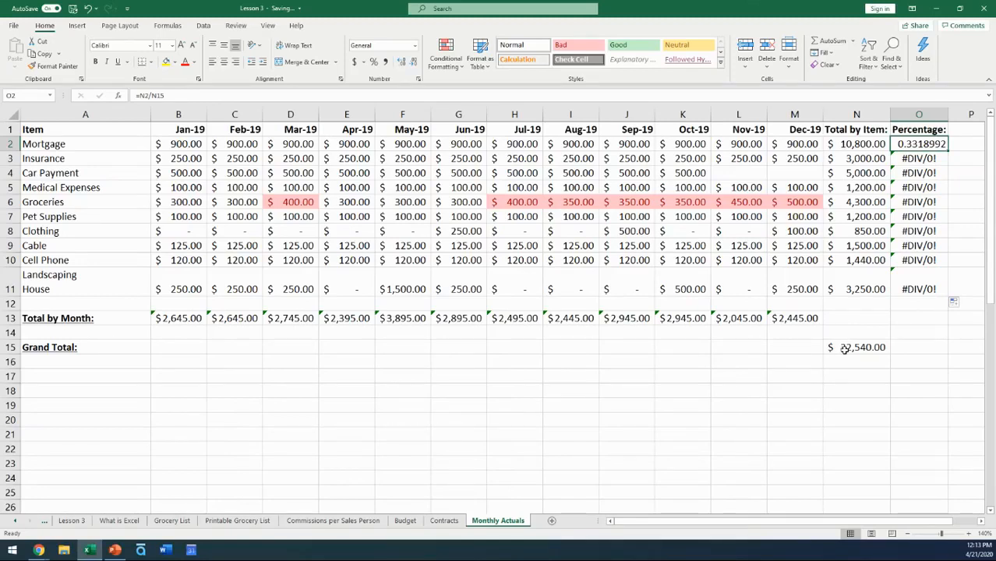
{"action": "left_click", "coordinate": [924, 160]}
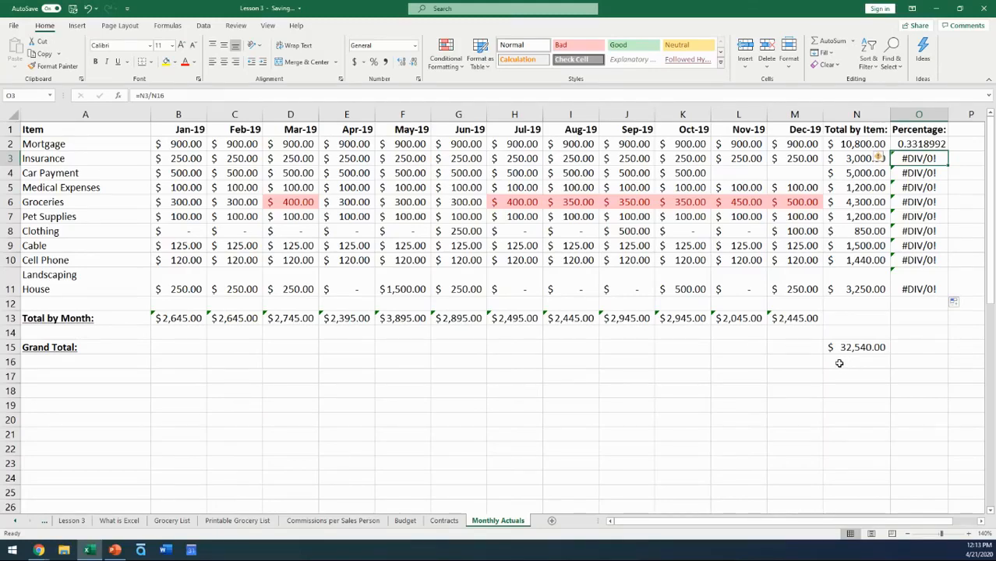
- Make the grand total reference absolute in the Mortgage percentage formula so that O2 reads =N2/$N$15
{"action": "left_click", "coordinate": [908, 144]}
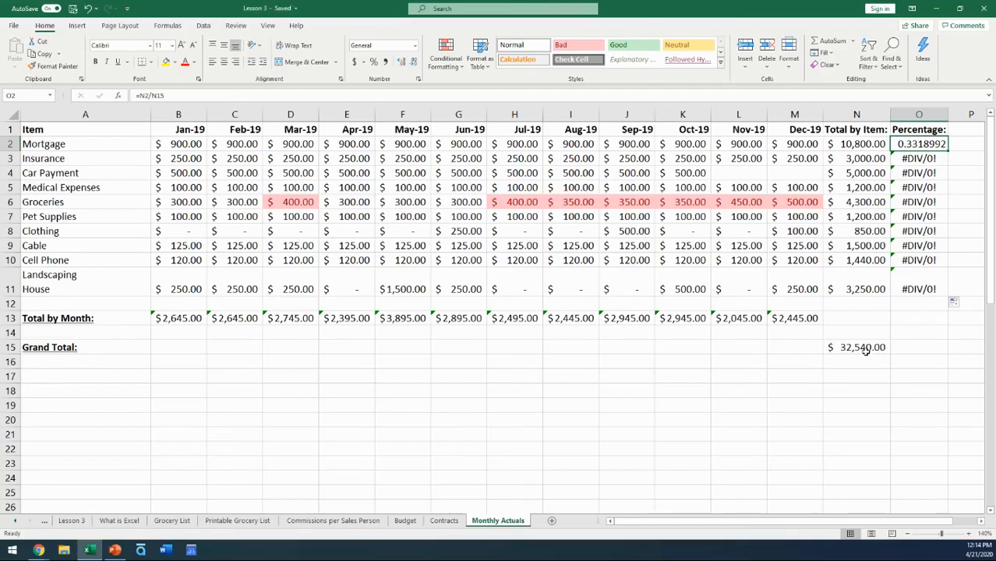
{"action": "left_click", "coordinate": [153, 95]}
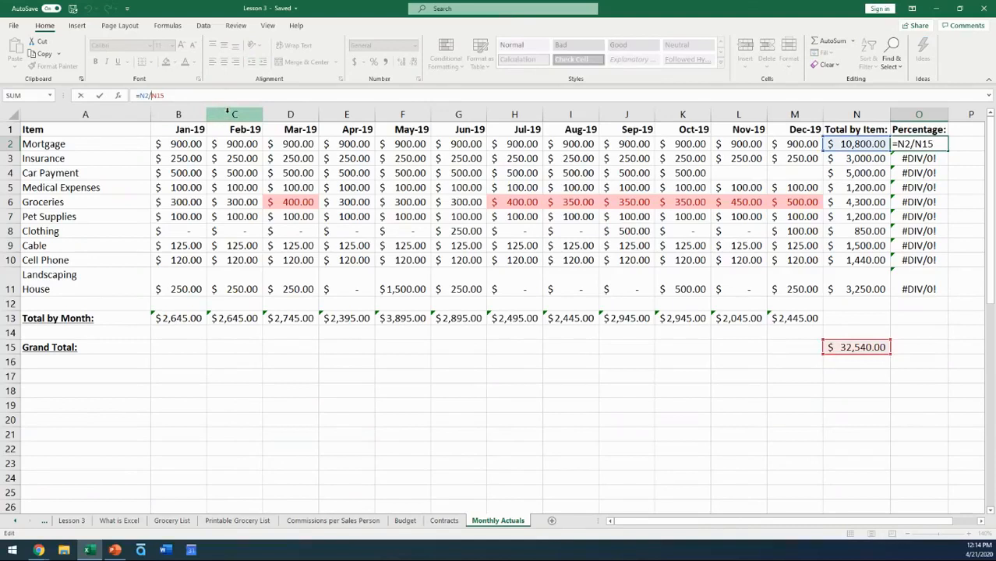
{"action": "type", "text": "$"}
{"action": "key", "text": "Right"}
{"action": "type", "text": "$"}
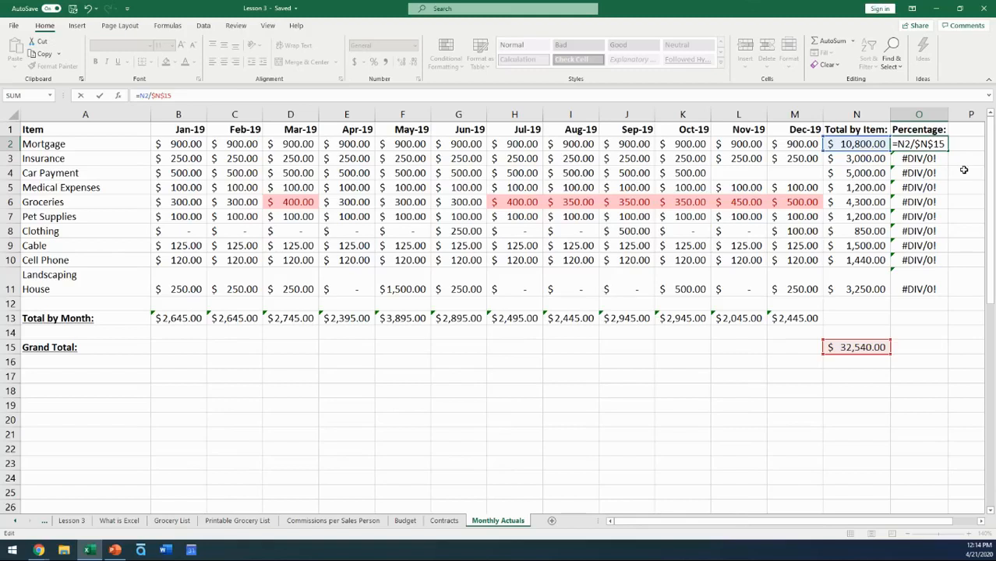
{"action": "key", "text": "Return"}
- Fill the corrected formula from O2 down to O11 and check the references in O3 and O2
{"action": "left_click", "coordinate": [942, 144]}
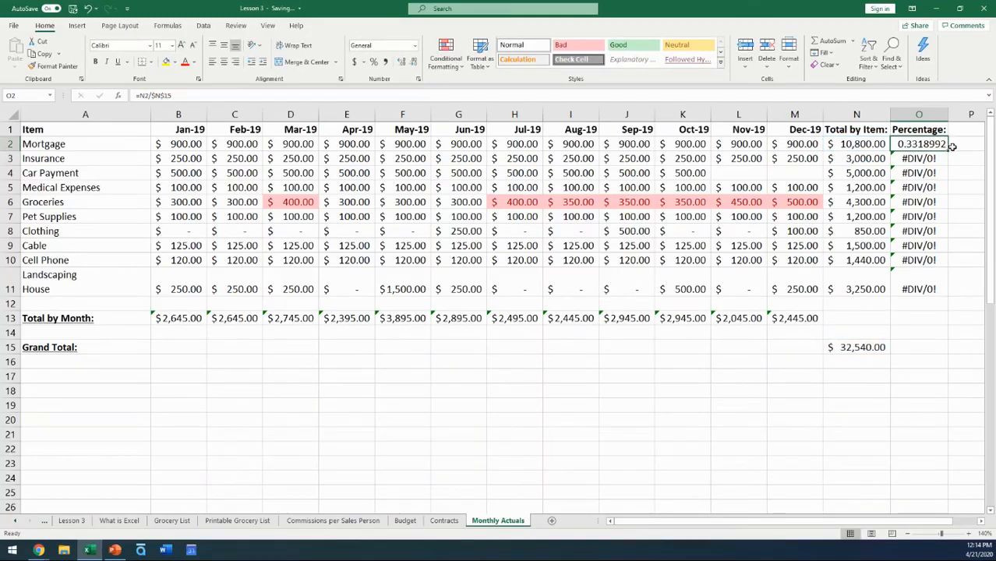
{"action": "left_click_drag", "start_coordinate": [949, 150], "coordinate": [949, 151]}
{"action": "left_click_drag", "start_coordinate": [949, 150], "coordinate": [950, 289]}
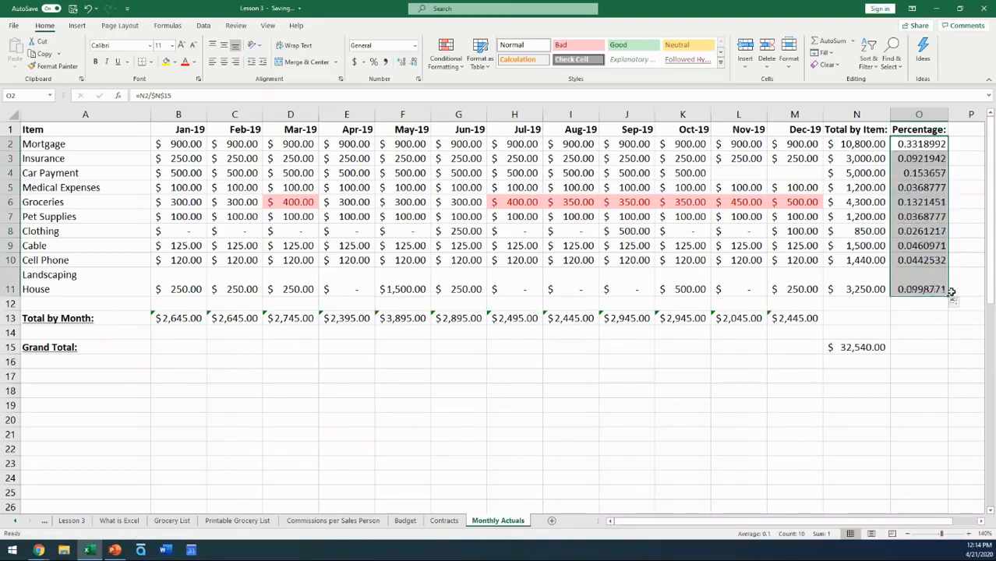
{"action": "left_click", "coordinate": [925, 159]}
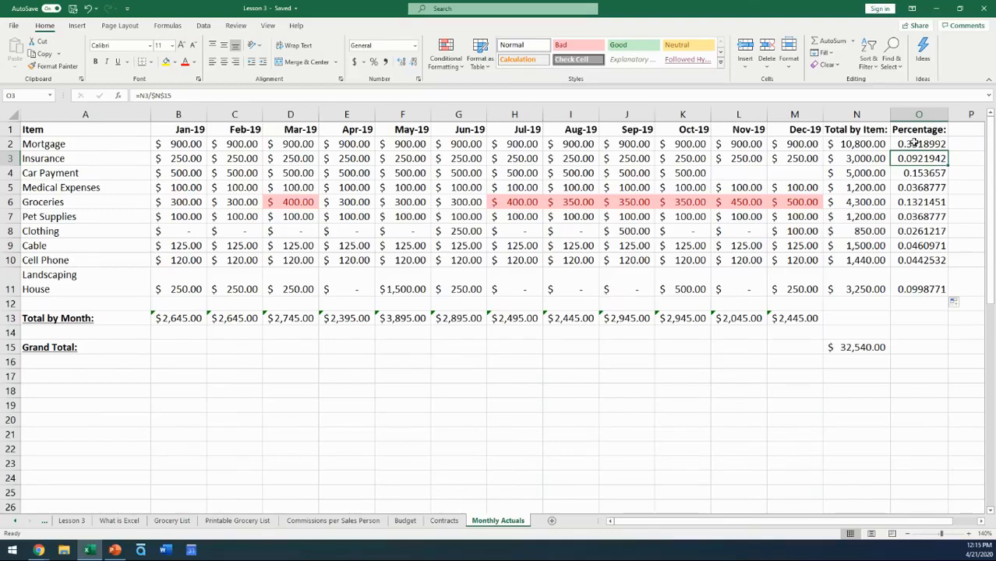
{"action": "left_click", "coordinate": [914, 144]}
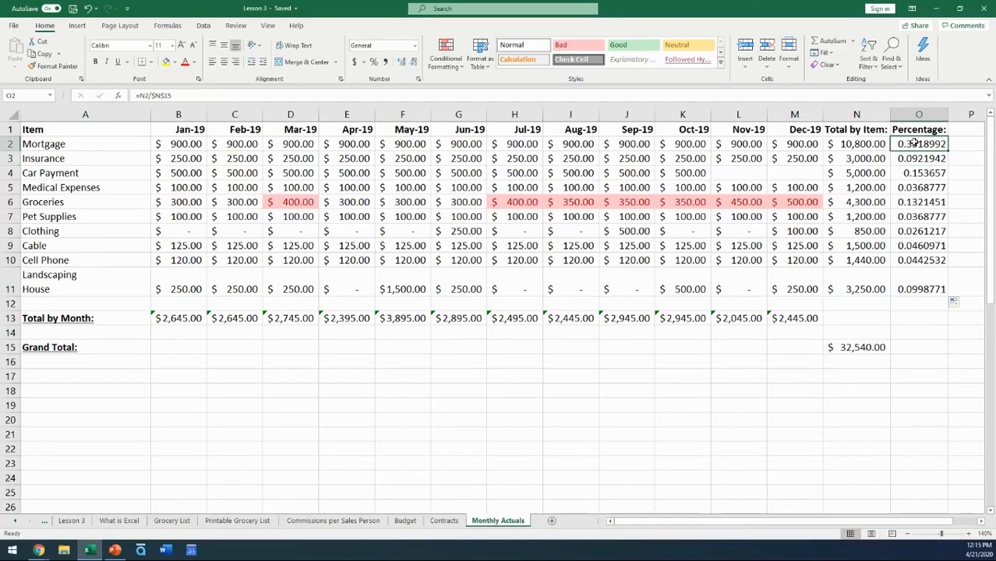
- Format the item percentages in O2:O11 with the Percent style
{"action": "left_click_drag", "start_coordinate": [907, 144], "coordinate": [904, 289]}
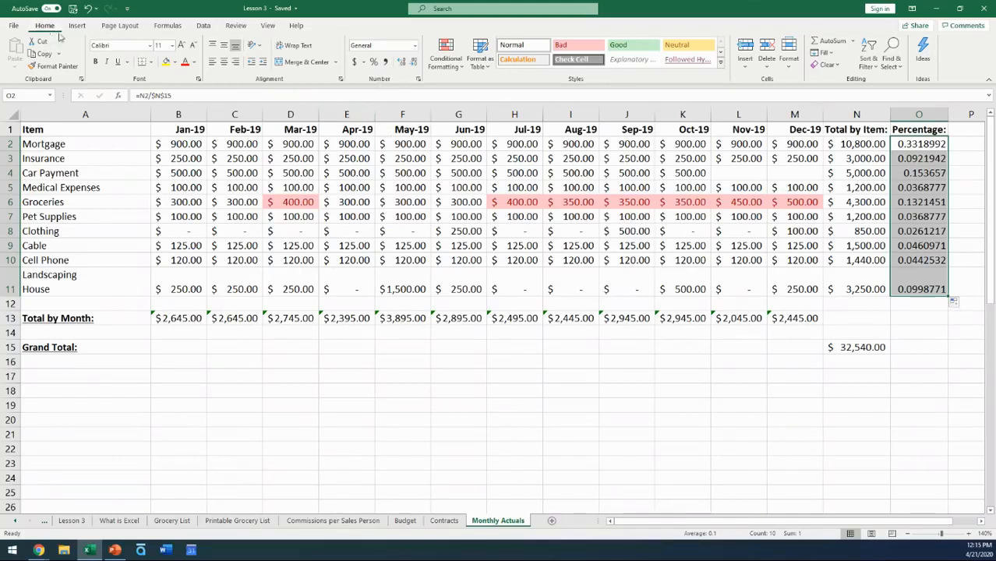
{"action": "left_click", "coordinate": [374, 63]}
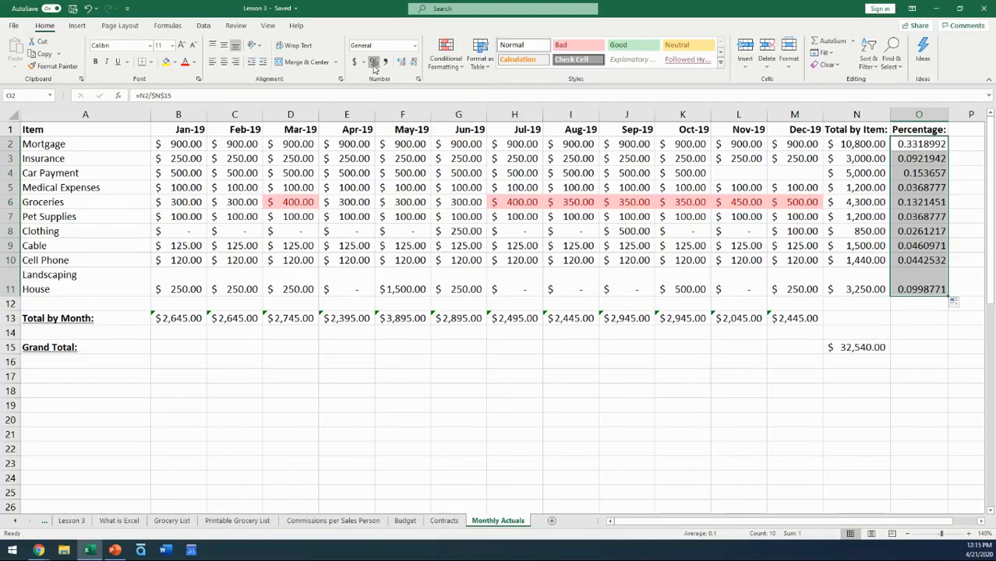
{"action": "left_click", "coordinate": [921, 280]}
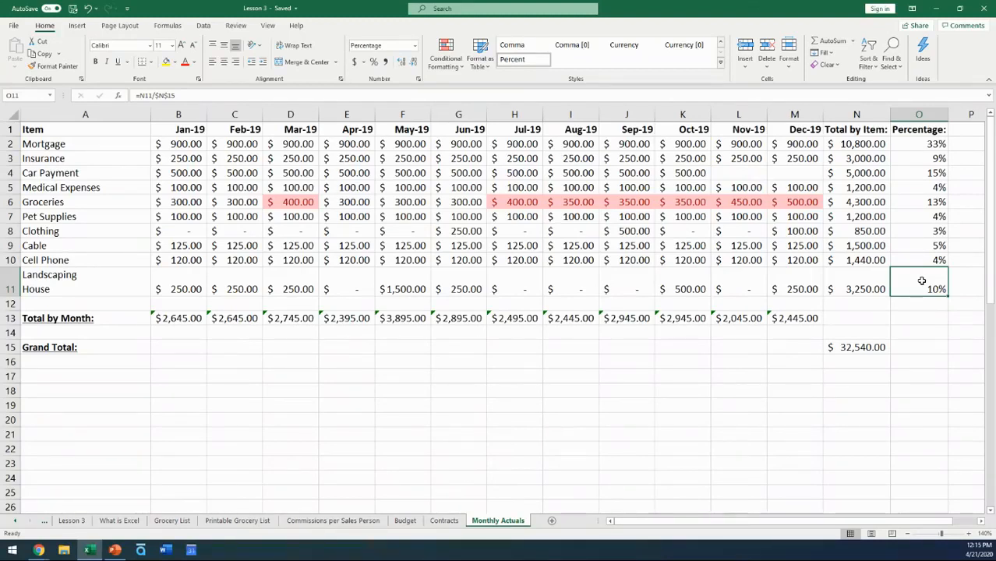
{"action": "left_click", "coordinate": [914, 303]}
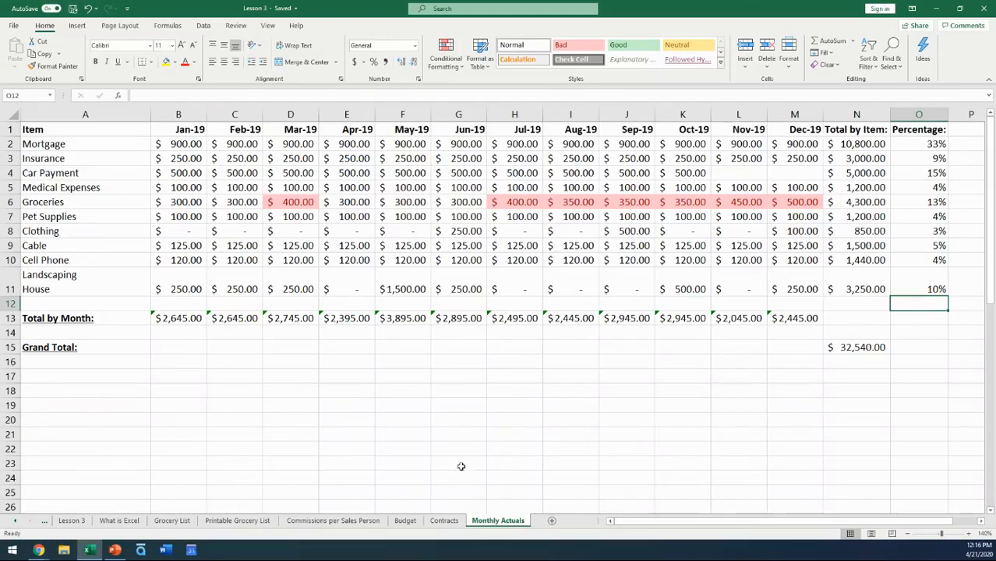
- Look at the Contracts sheet, and hide the Percentage column (O) on the Monthly Actuals sheet
{"action": "left_click", "coordinate": [445, 521]}
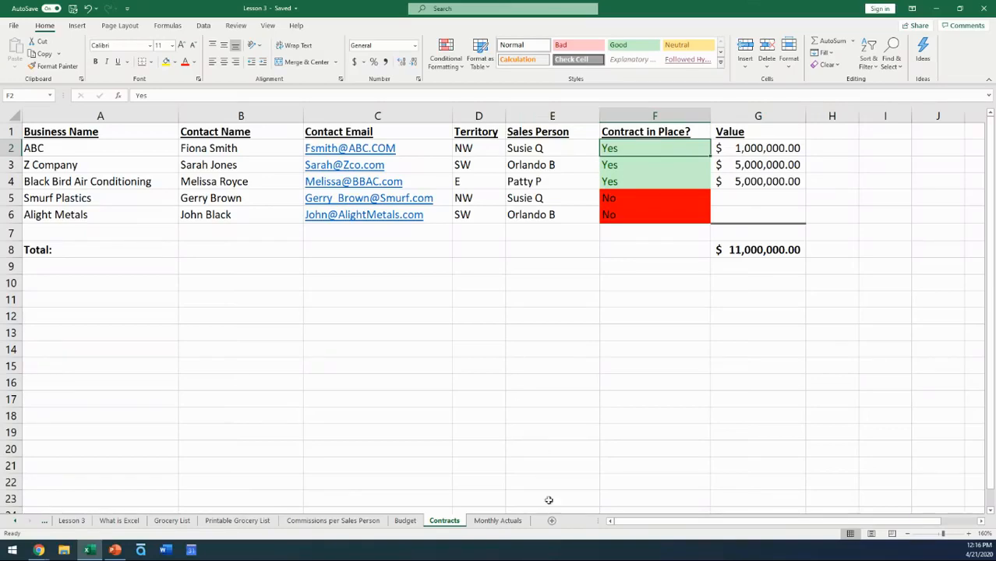
{"action": "left_click", "coordinate": [498, 521]}
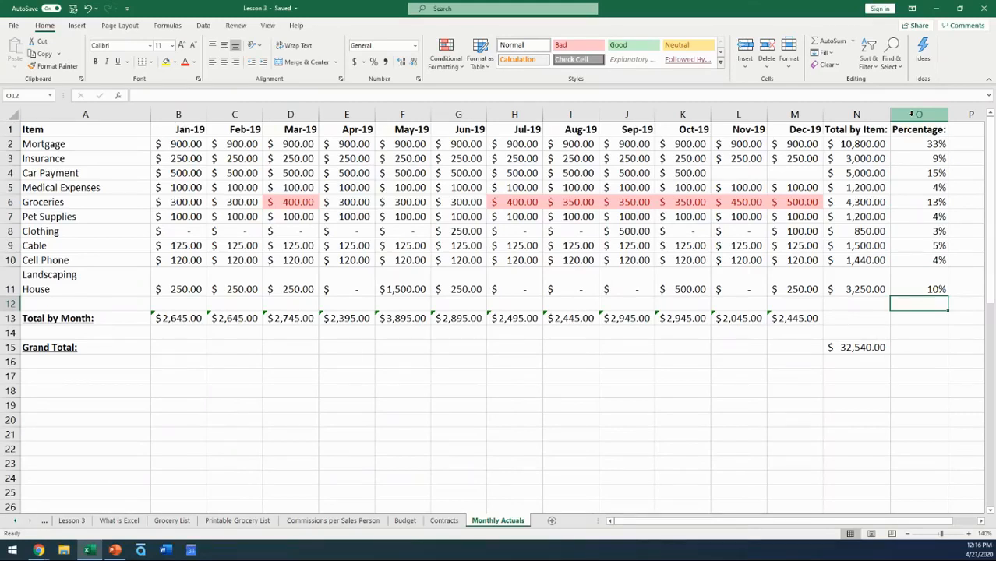
{"action": "left_click", "coordinate": [912, 114]}
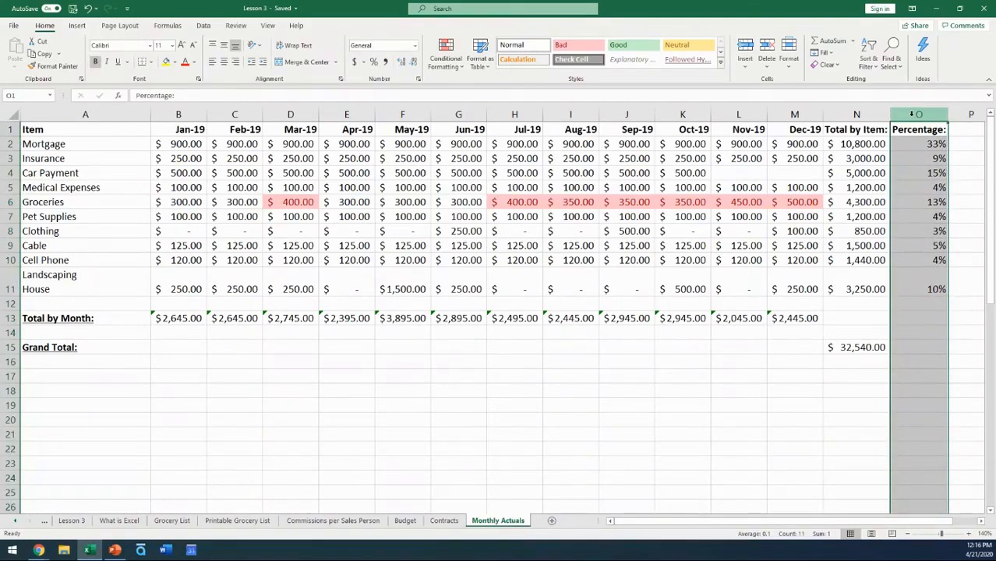
{"action": "right_click", "coordinate": [912, 116]}
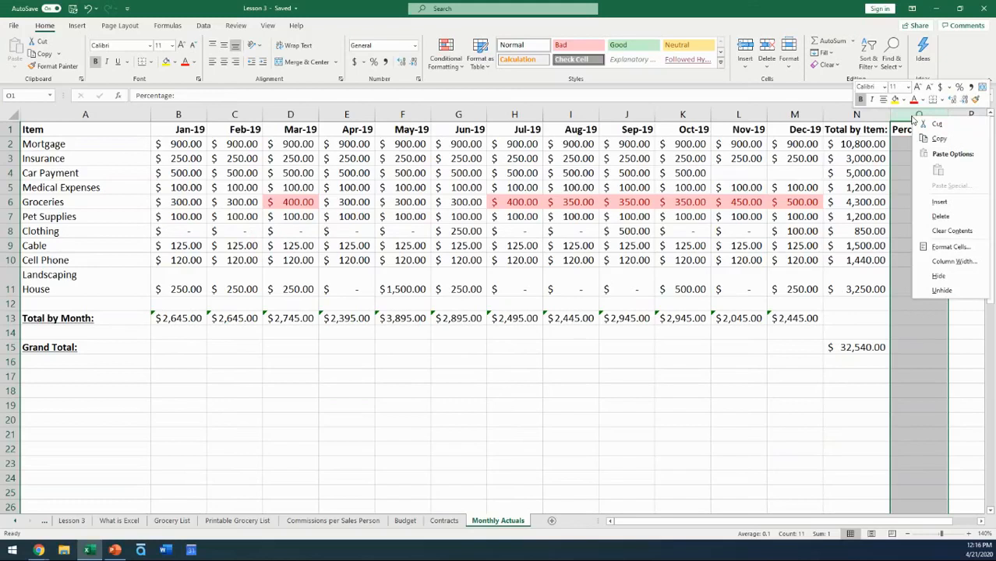
{"action": "left_click", "coordinate": [937, 277]}
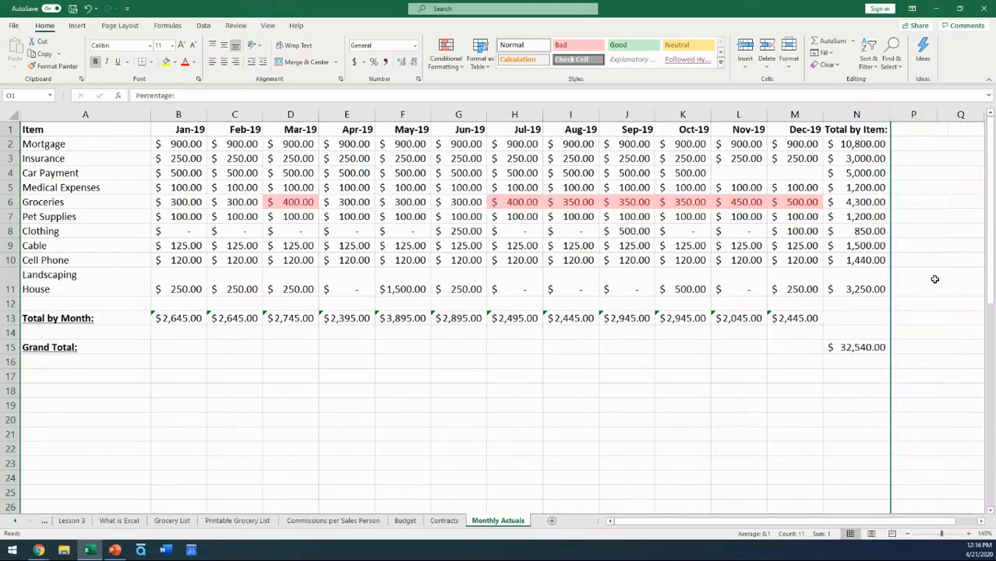
- Try to unhide the Percentage column (O) with only the Total by Item column (N) selected
{"action": "left_click", "coordinate": [945, 212]}
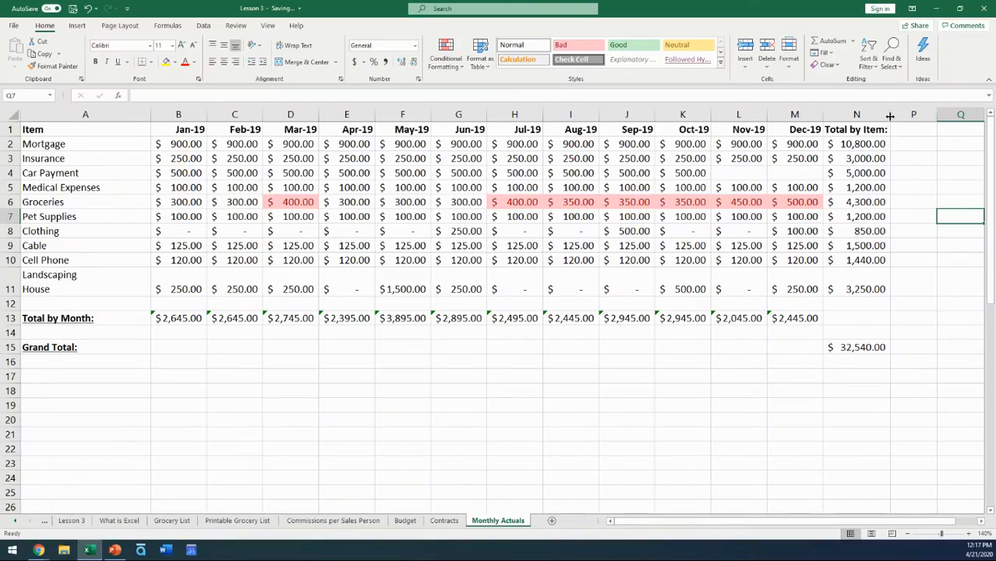
{"action": "left_click_drag", "start_coordinate": [889, 115], "coordinate": [889, 116]}
{"action": "right_click", "coordinate": [889, 114]}
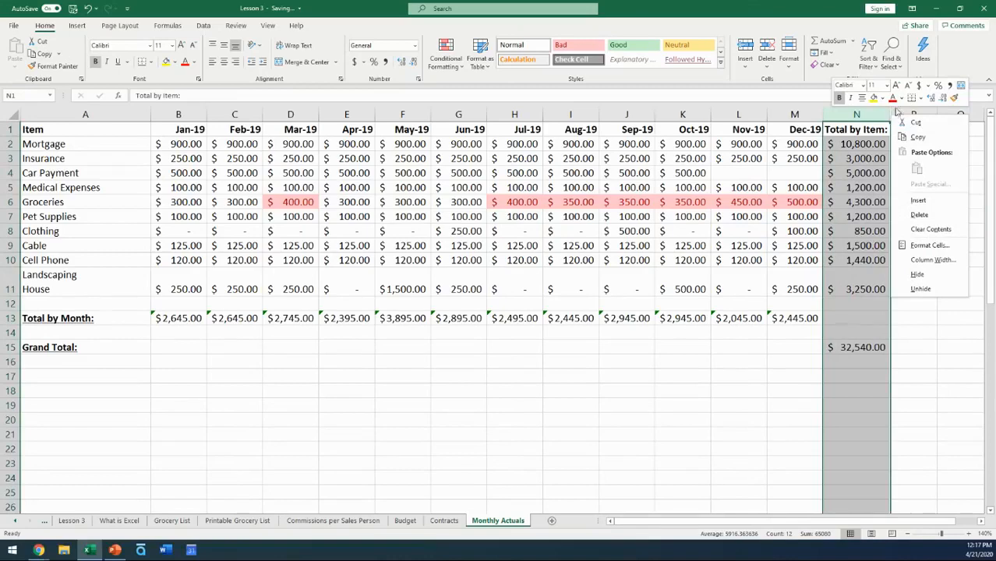
{"action": "key", "text": "Escape"}
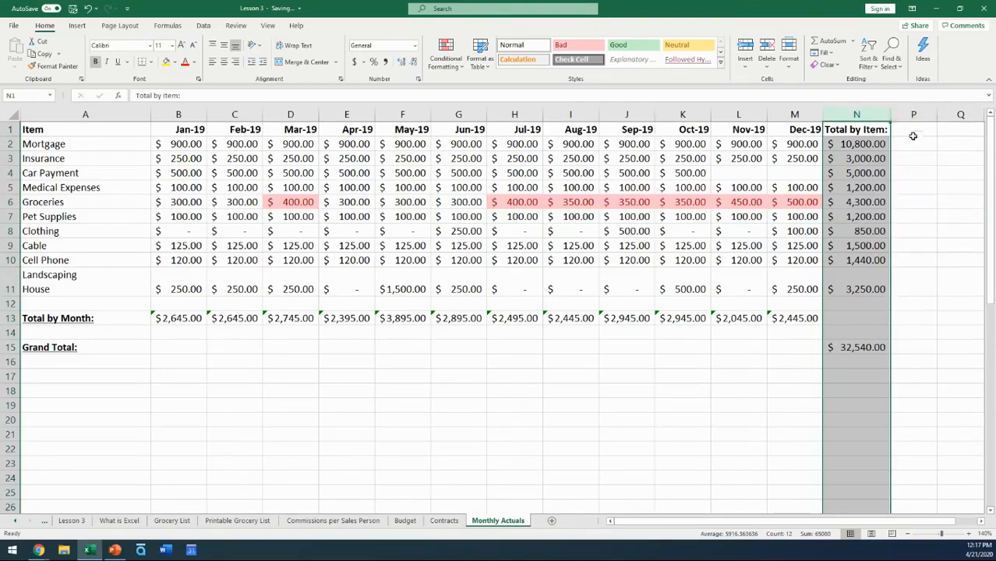
{"action": "left_click", "coordinate": [912, 140]}
{"action": "right_click", "coordinate": [890, 116]}
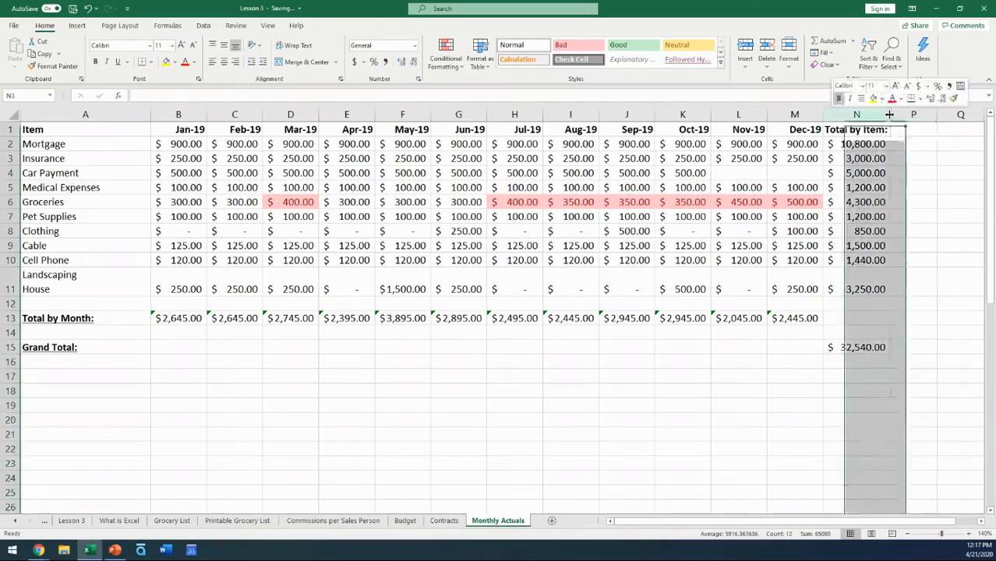
{"action": "left_click", "coordinate": [920, 289]}
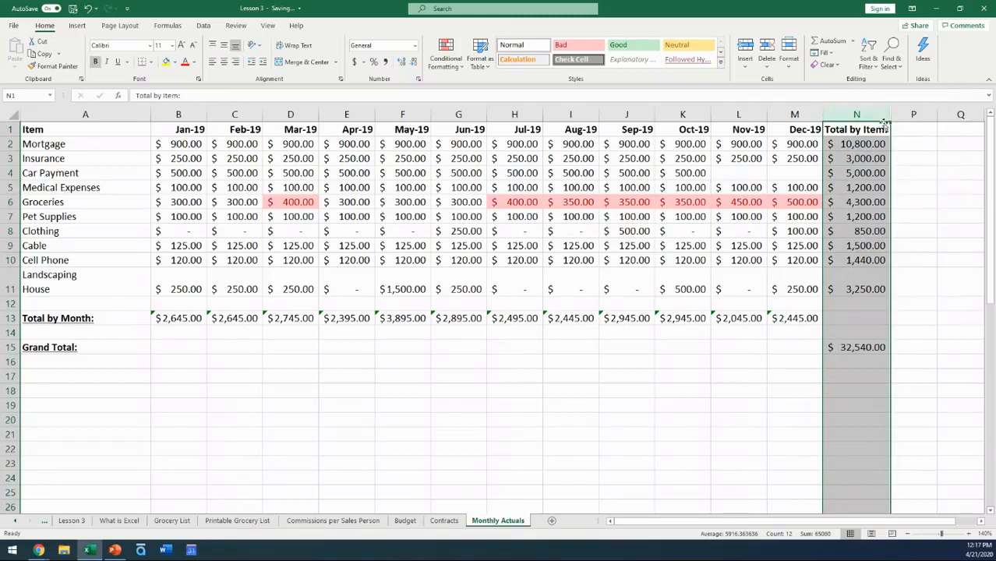
- Unhide the Percentage column (O) using a selection of its neighbouring columns N through P
{"action": "left_click_drag", "start_coordinate": [884, 114], "coordinate": [913, 114]}
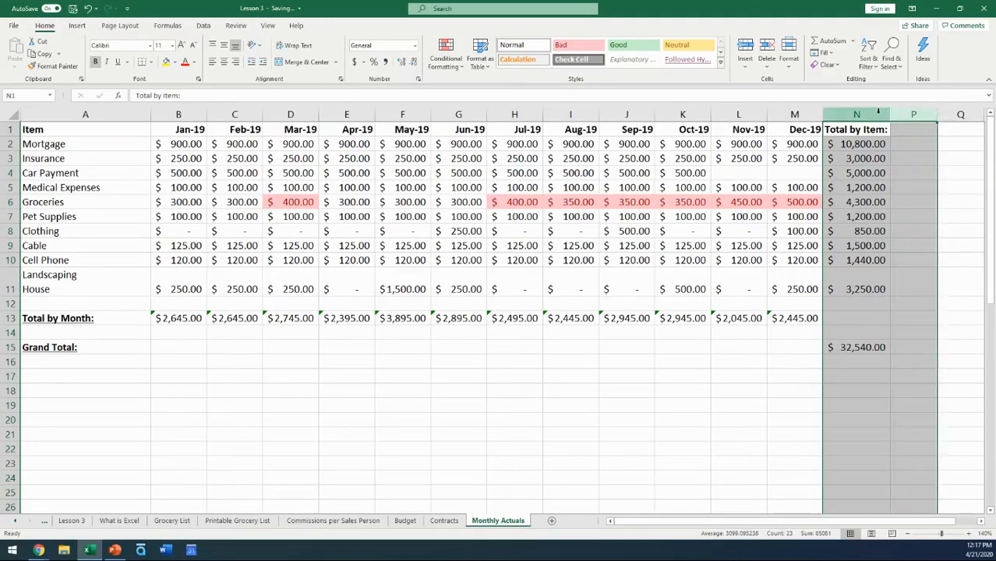
{"action": "right_click", "coordinate": [885, 114]}
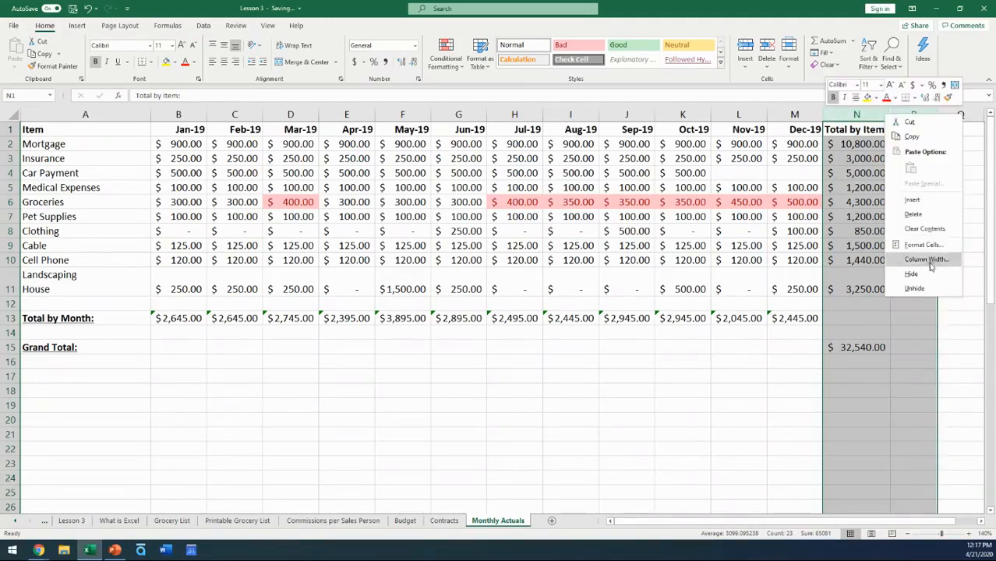
{"action": "left_click", "coordinate": [930, 289]}
{"action": "left_click", "coordinate": [927, 202]}
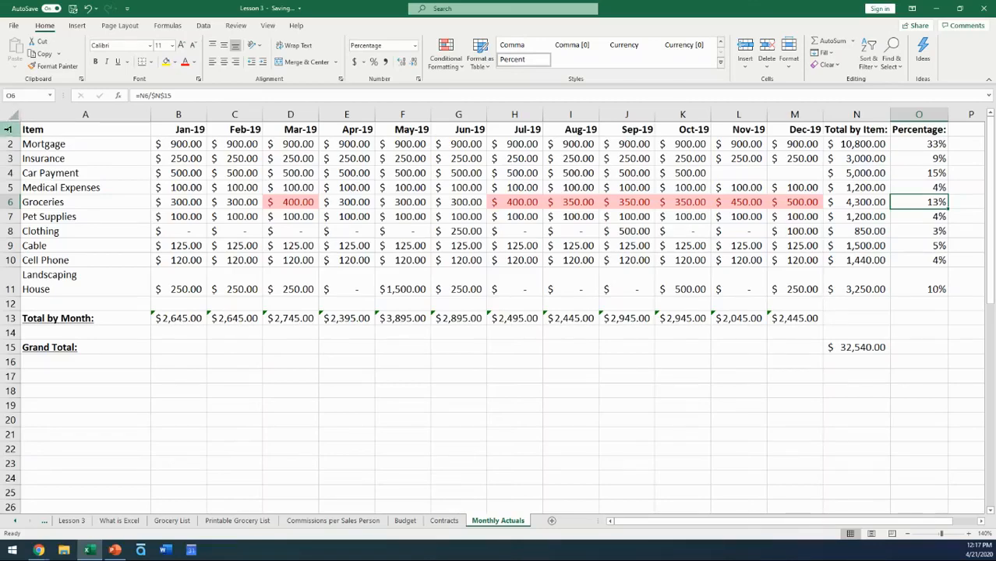
- Select the whole Monthly Actuals sheet and look at the Unhide options for columns and rows without applying them
{"action": "left_click", "coordinate": [14, 114]}
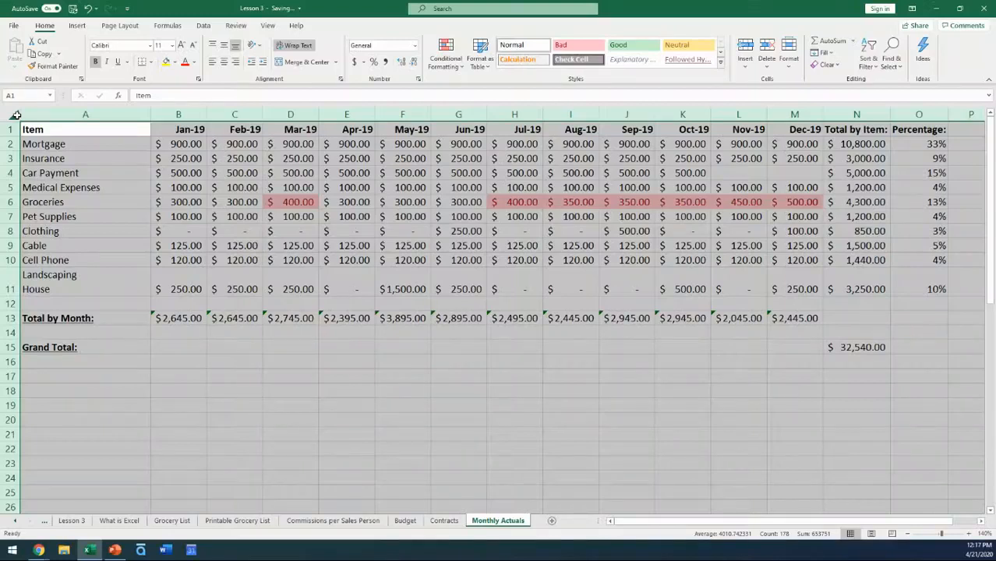
{"action": "right_click", "coordinate": [57, 117]}
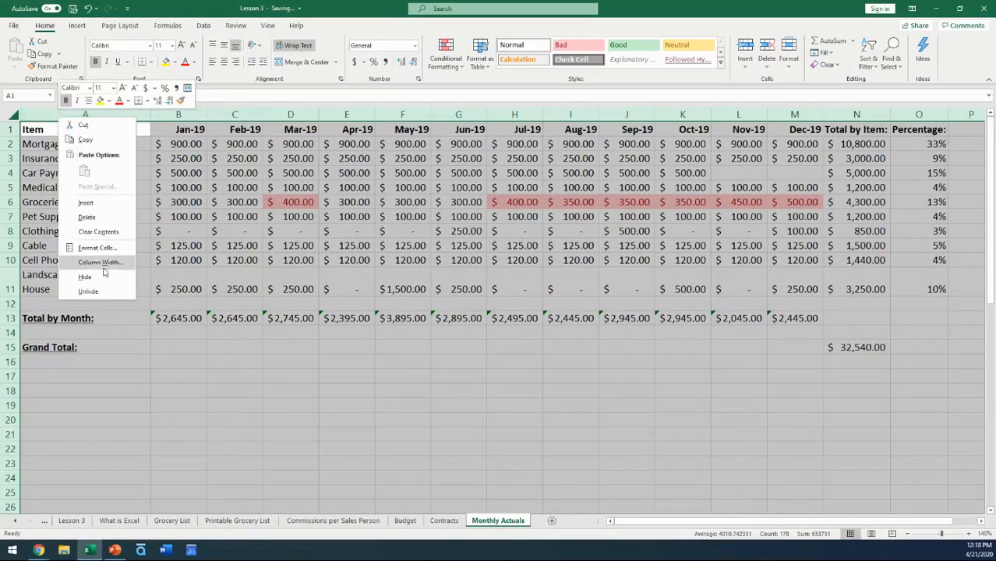
{"action": "right_click", "coordinate": [11, 202]}
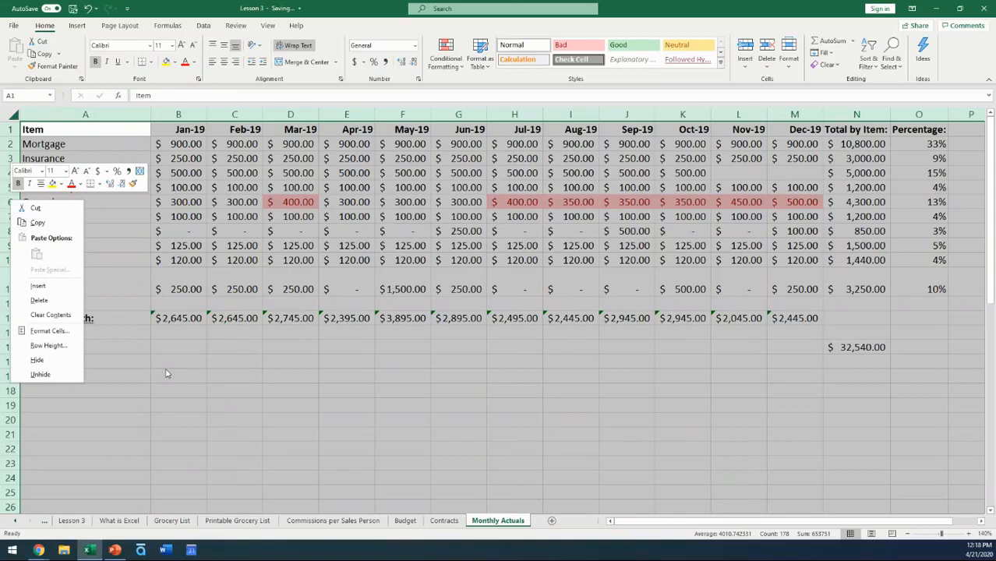
{"action": "key", "text": "Escape"}
{"action": "left_click", "coordinate": [142, 353]}
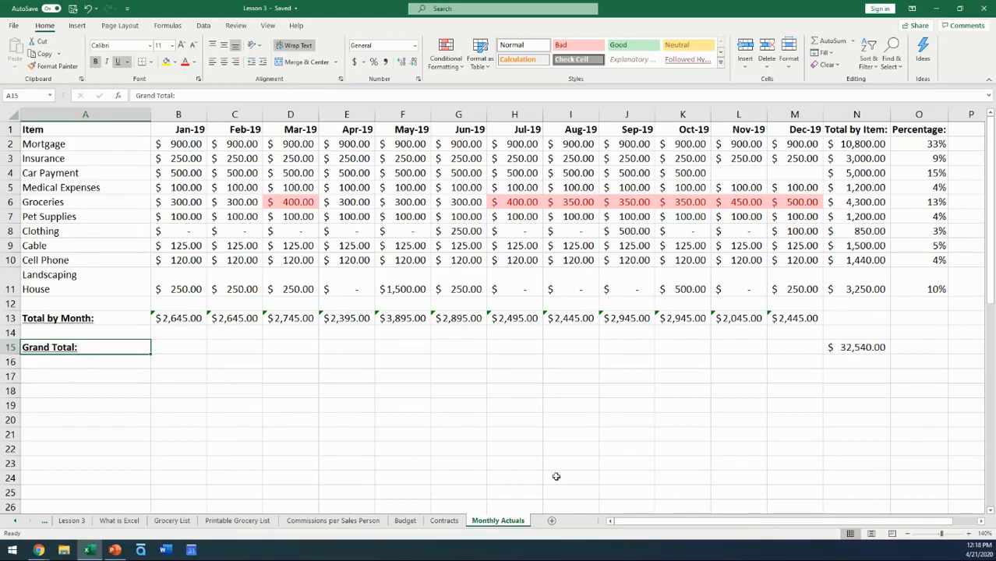
- Inspect the percentage formulas in O6, O2 and O3 and the Groceries total in N6
{"action": "left_click", "coordinate": [908, 205]}
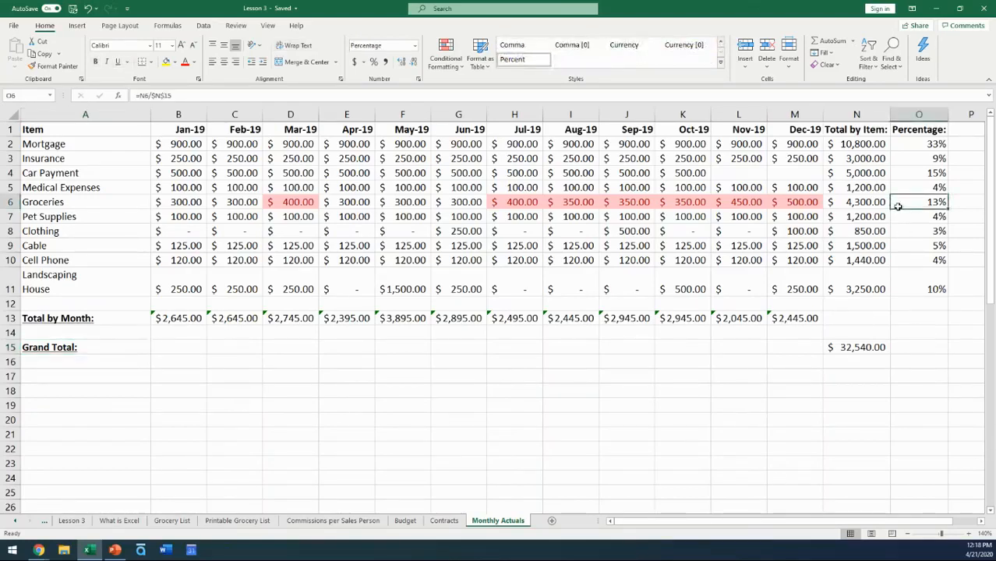
{"action": "left_click", "coordinate": [918, 143]}
{"action": "left_click", "coordinate": [913, 160]}
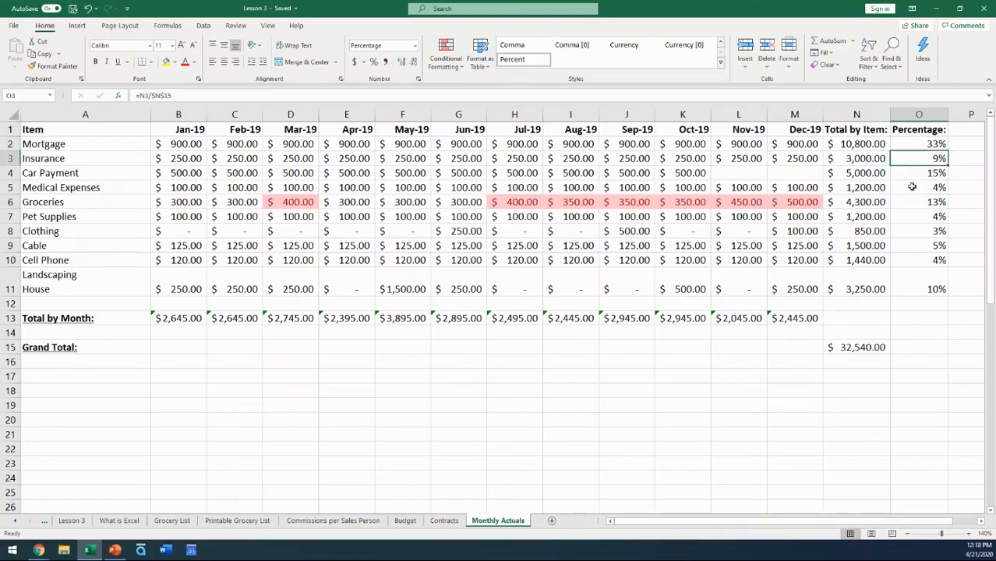
{"action": "left_click", "coordinate": [851, 202]}
{"action": "left_click", "coordinate": [916, 202]}
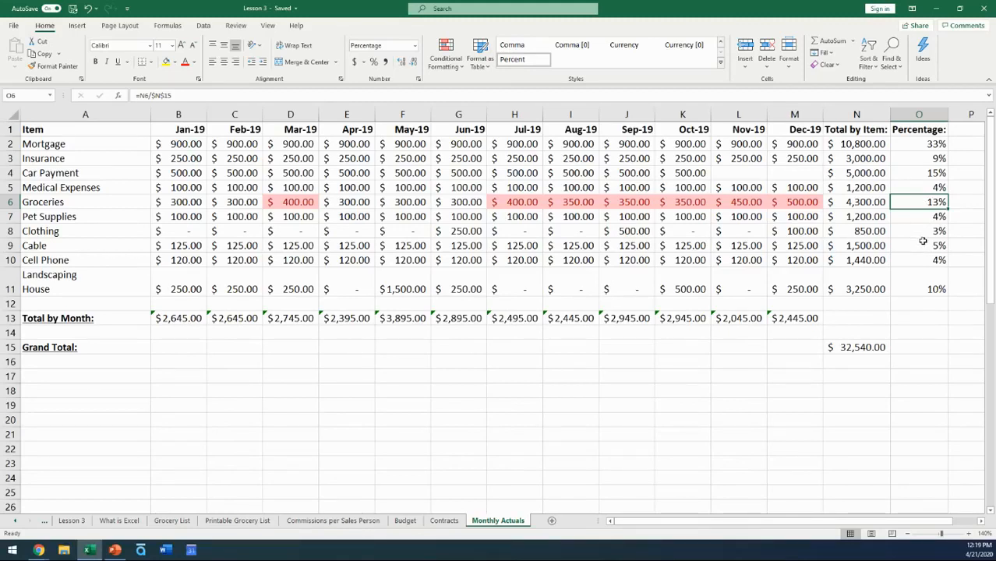
- Replace the formulas in the Percentage column (O) with plain values by copying it and pasting only the values over itself
{"action": "left_click", "coordinate": [918, 114]}
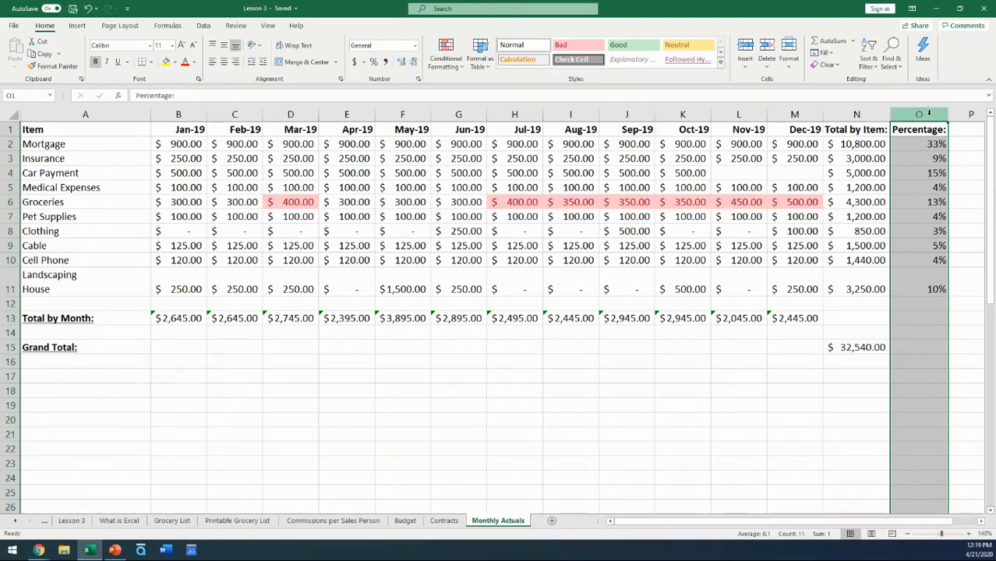
{"action": "right_click", "coordinate": [928, 114]}
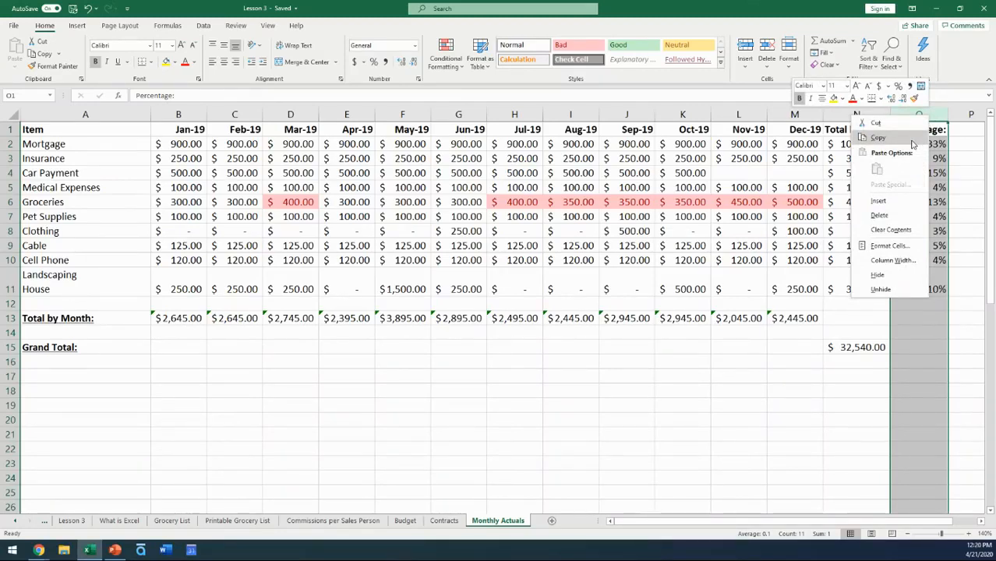
{"action": "left_click", "coordinate": [911, 141]}
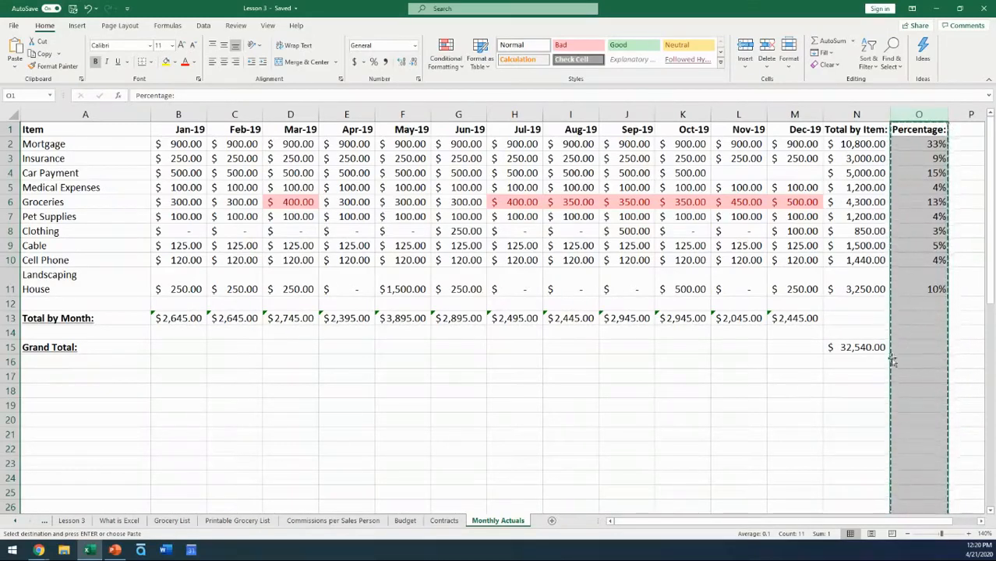
{"action": "right_click", "coordinate": [927, 114]}
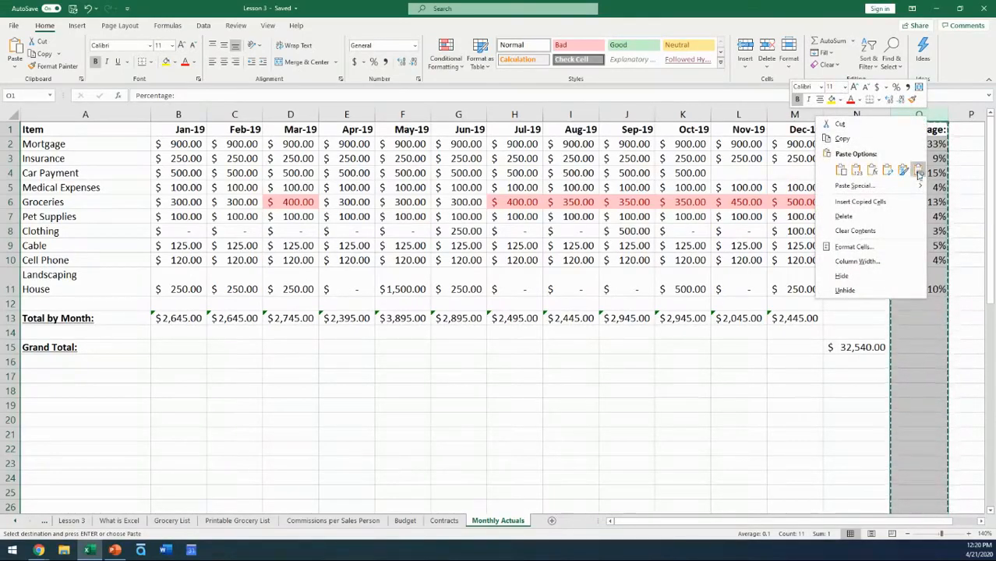
{"action": "mouse_move", "coordinate": [919, 190]}
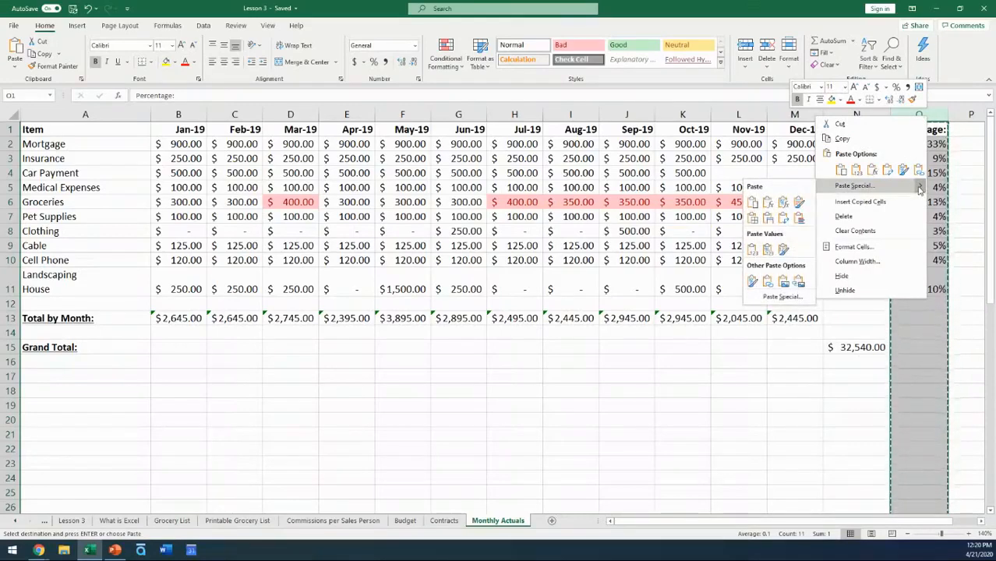
{"action": "left_click", "coordinate": [752, 251]}
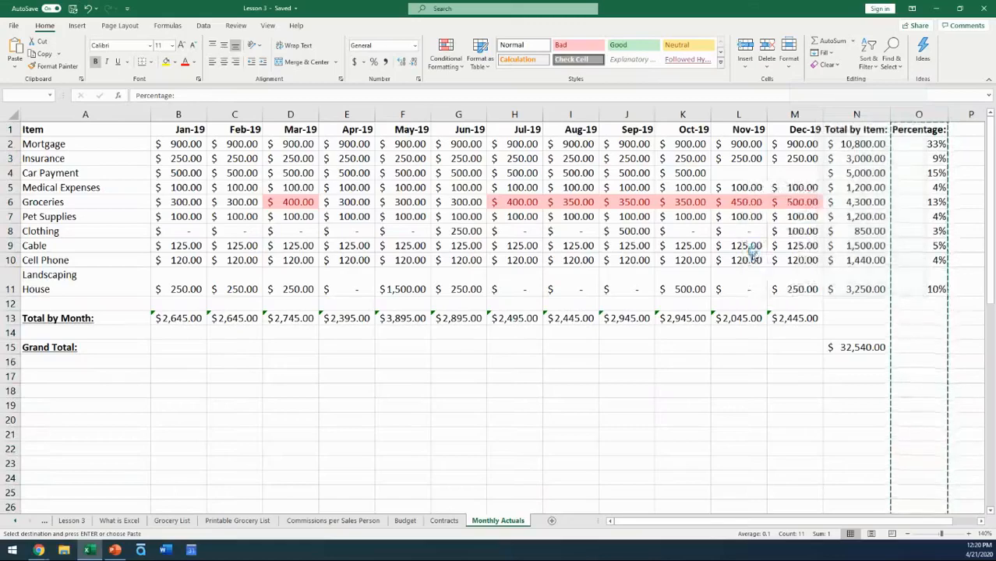
- Check the contents of O9, O6 and O5 in the Percentage column for remaining formulas, and end the copy mode
{"action": "left_click", "coordinate": [932, 242]}
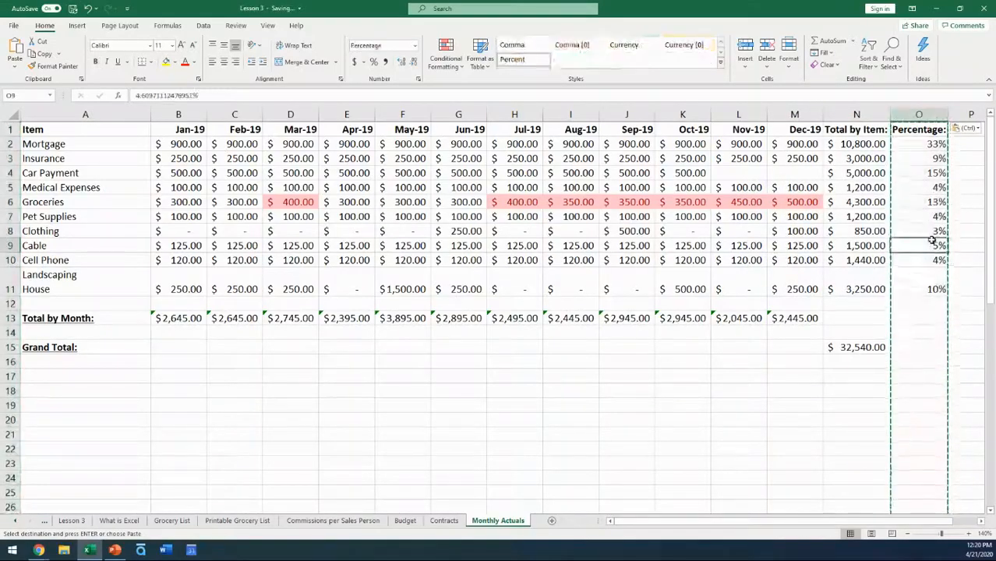
{"action": "left_click", "coordinate": [923, 207]}
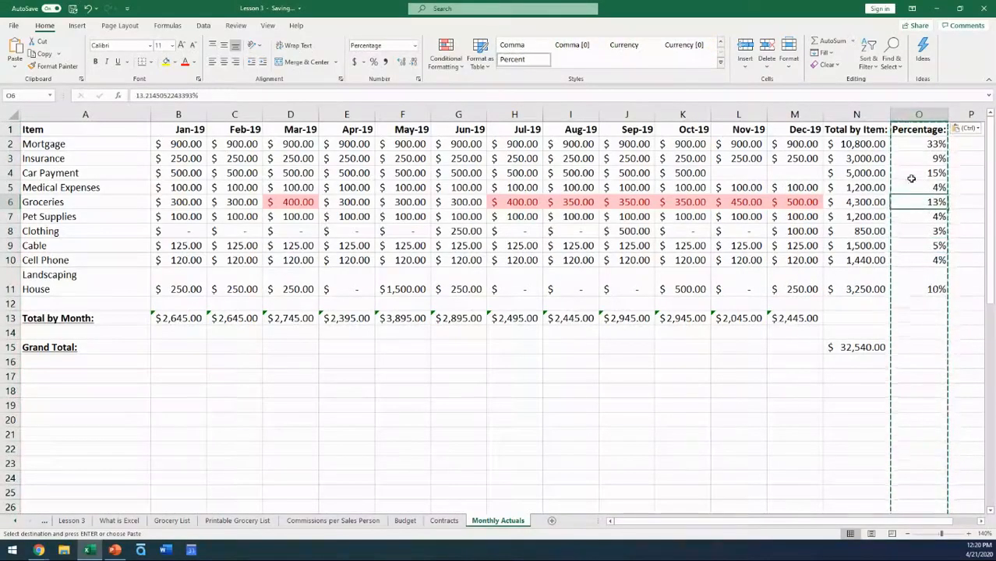
{"action": "left_click", "coordinate": [910, 184]}
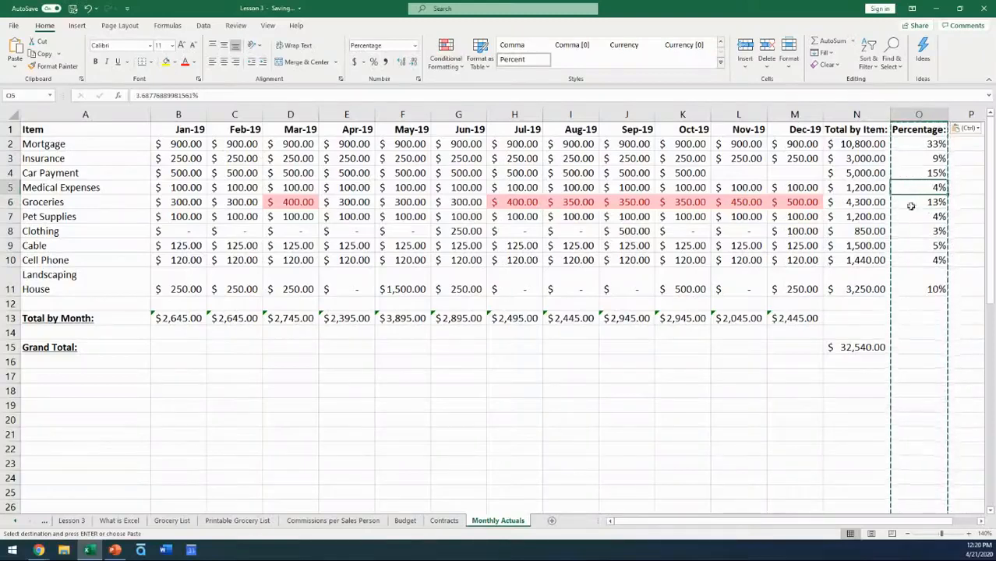
{"action": "left_click", "coordinate": [911, 206]}
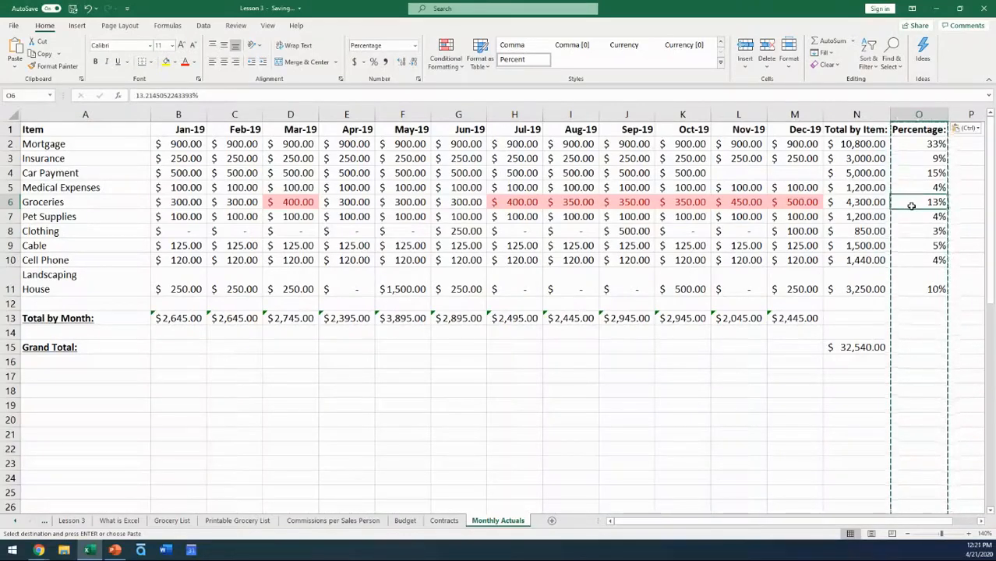
{"action": "key", "text": "Escape"}
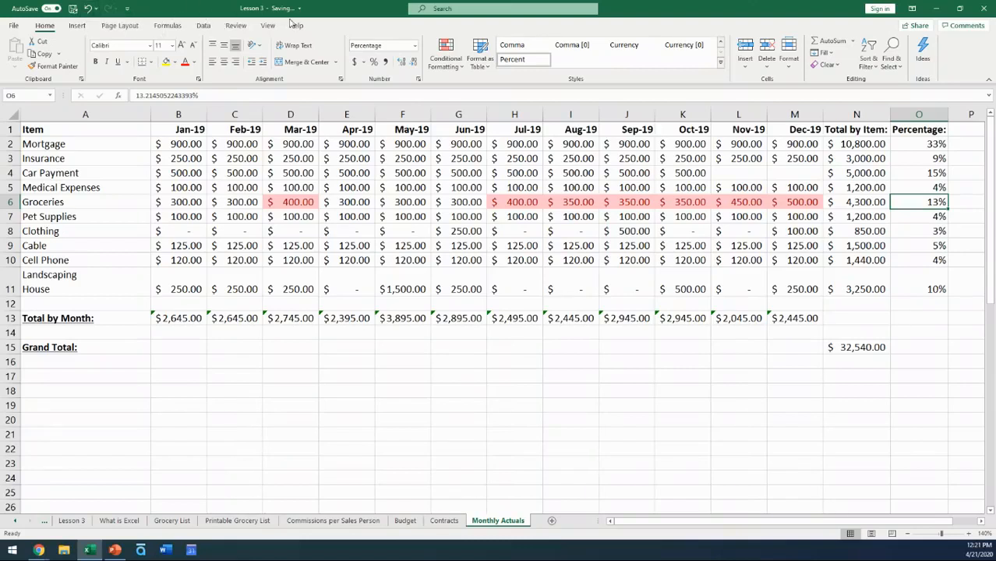
- Undo the values-only paste in the Percentage column (O), keep the column unhidden, and check the Cable formula in O9
{"action": "left_click", "coordinate": [89, 13]}
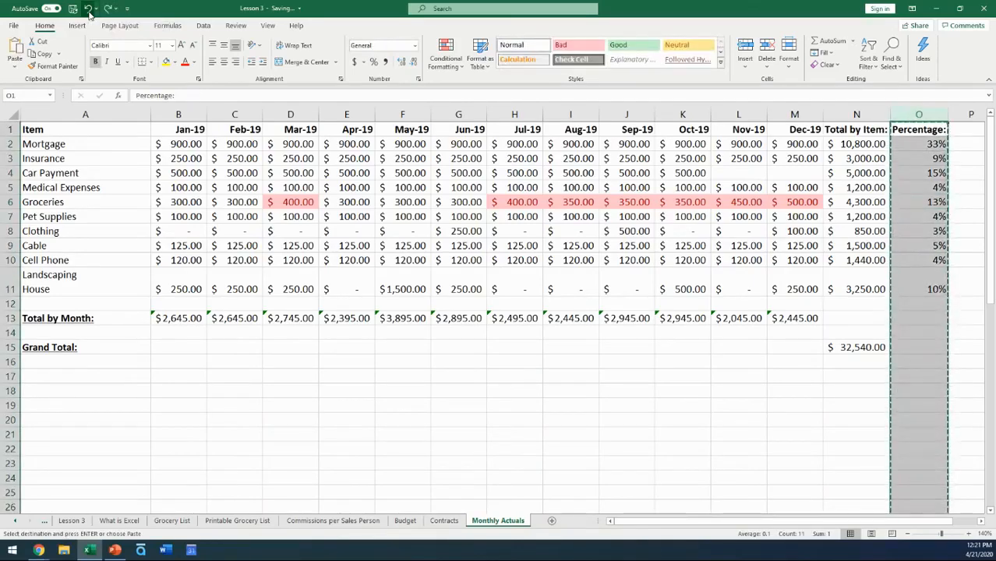
{"action": "left_click", "coordinate": [89, 13]}
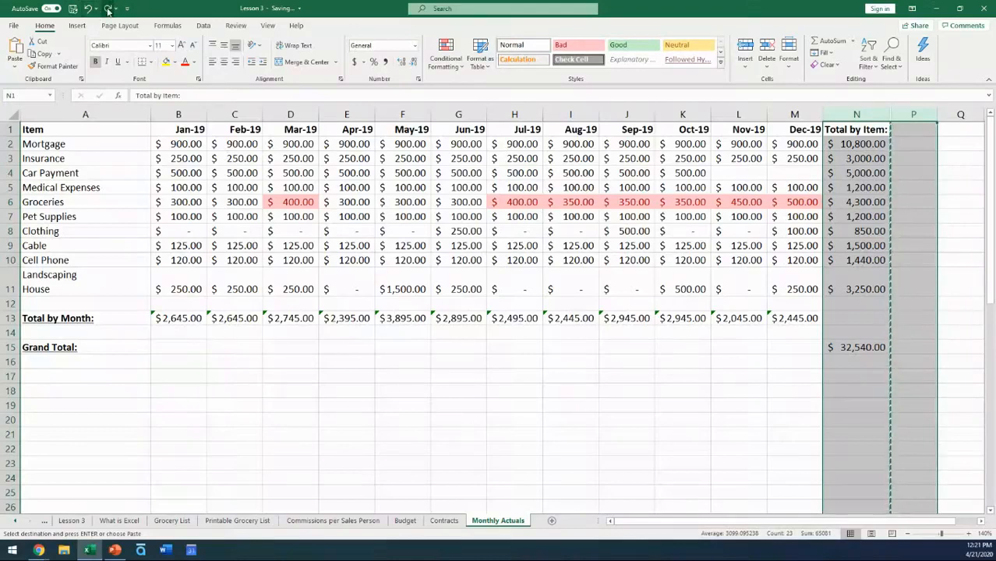
{"action": "left_click", "coordinate": [108, 9]}
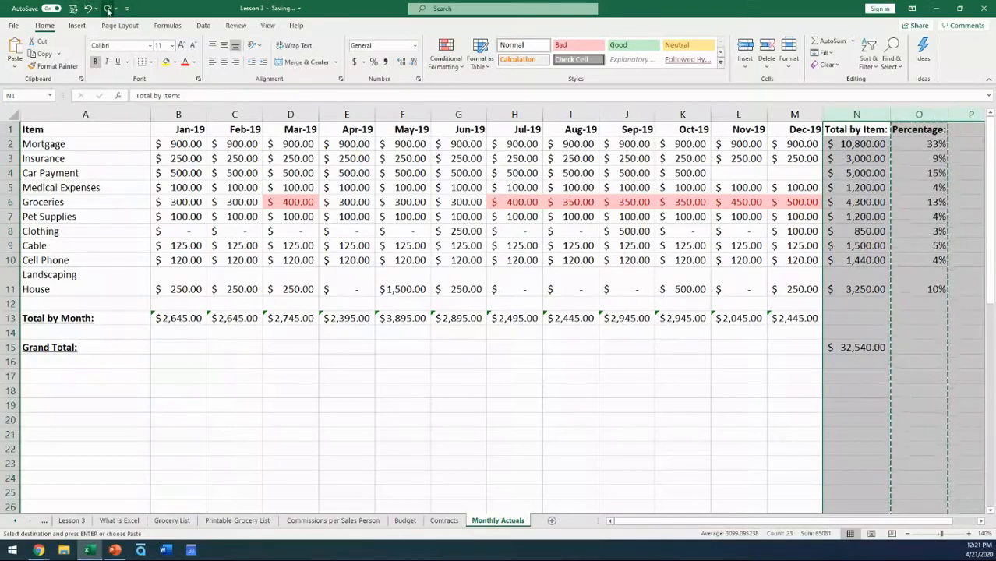
{"action": "left_click", "coordinate": [939, 248]}
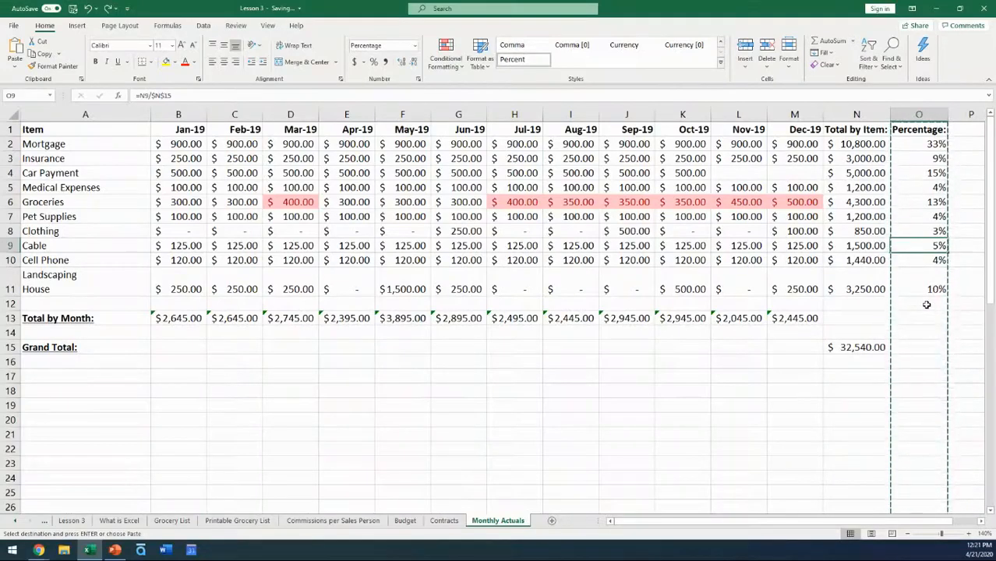
{"action": "key", "text": "Escape"}
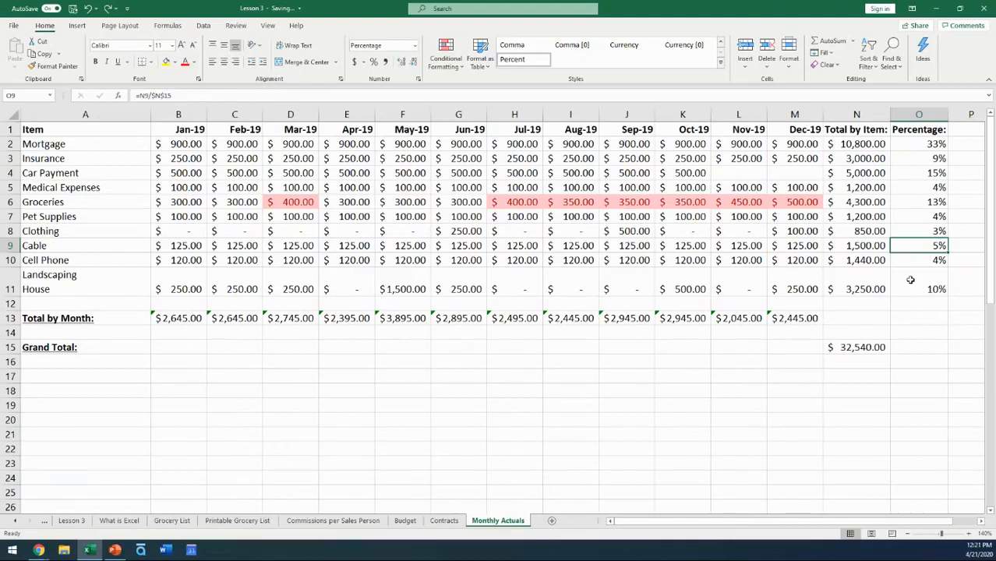
- Convert the formulas in the Percentage column (O) to static values by copying the column and pasting values only in place
{"action": "left_click", "coordinate": [918, 142]}
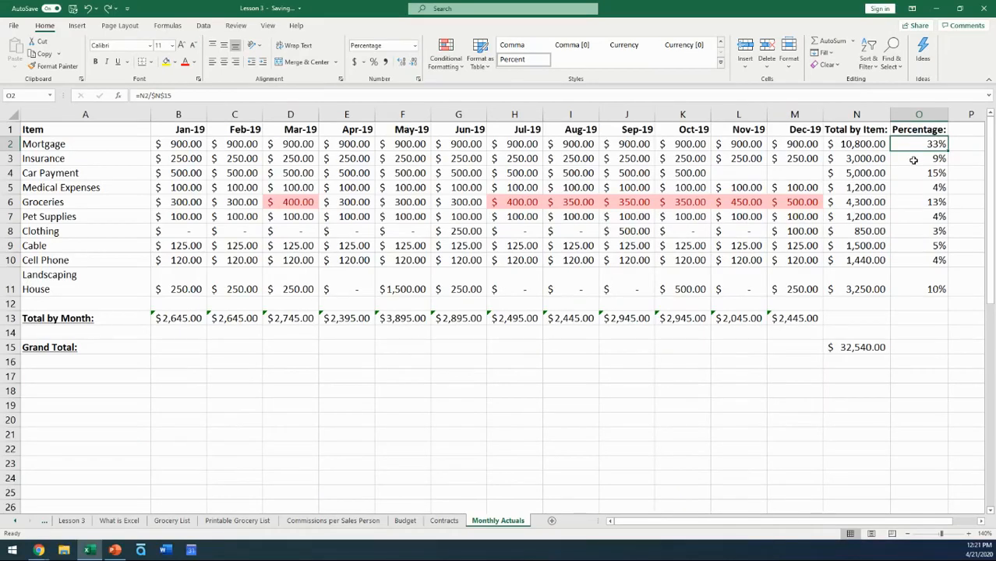
{"action": "left_click", "coordinate": [922, 114]}
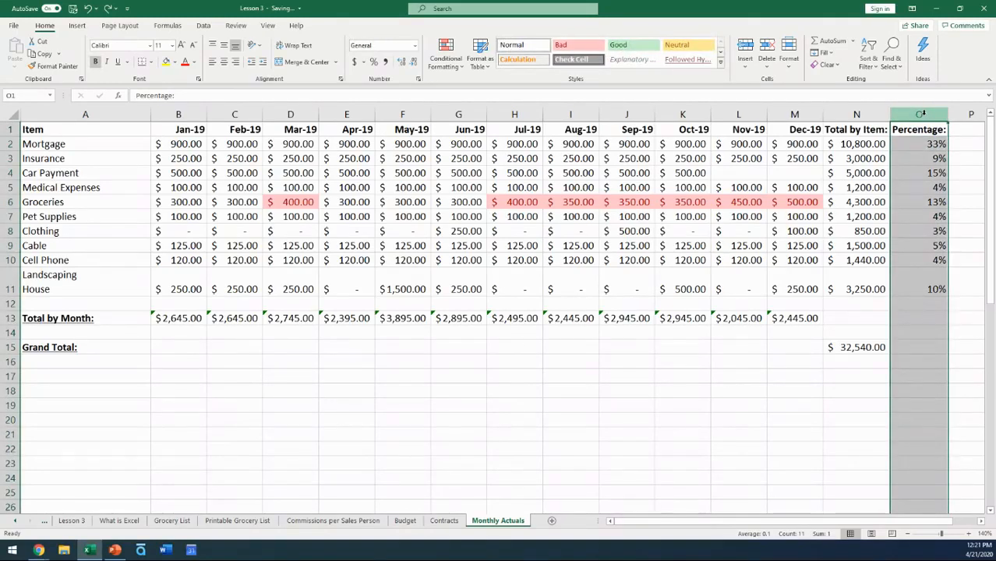
{"action": "right_click", "coordinate": [922, 114]}
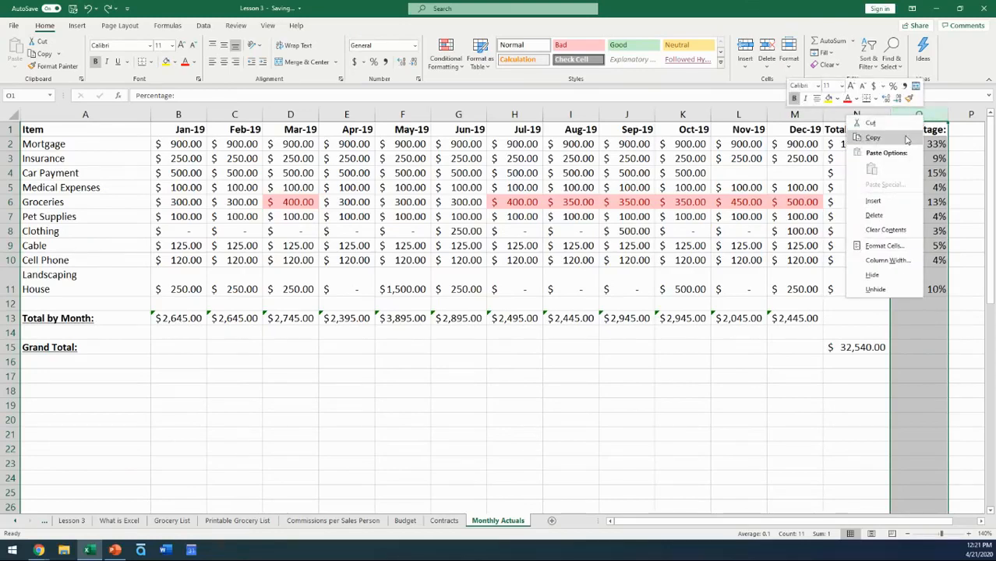
{"action": "left_click", "coordinate": [872, 137]}
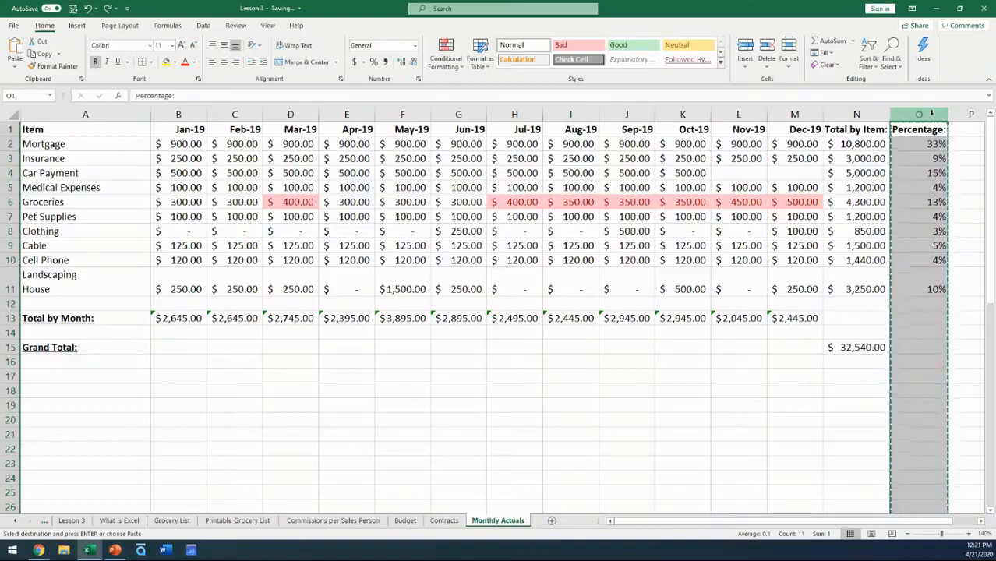
{"action": "right_click", "coordinate": [932, 117]}
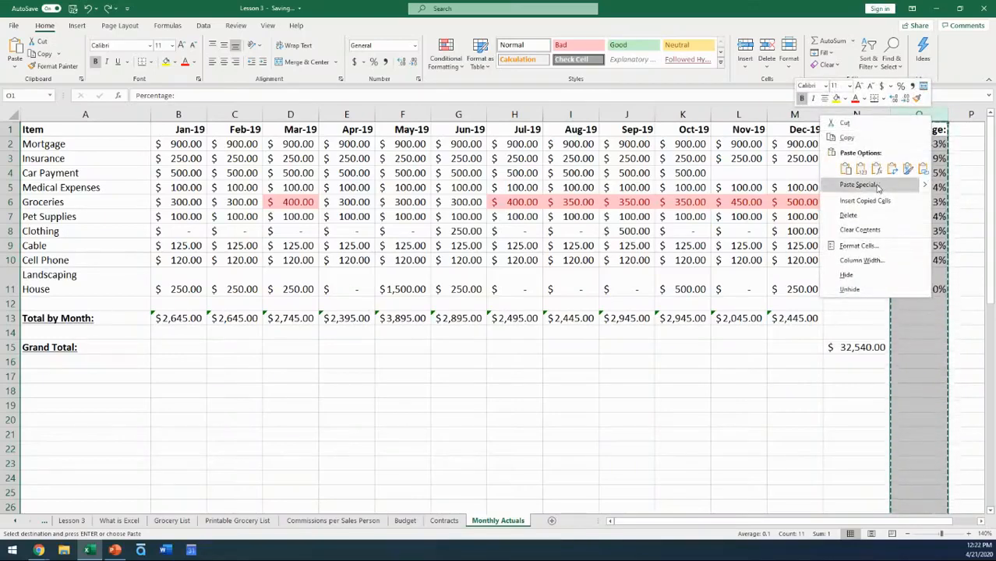
{"action": "mouse_move", "coordinate": [920, 189]}
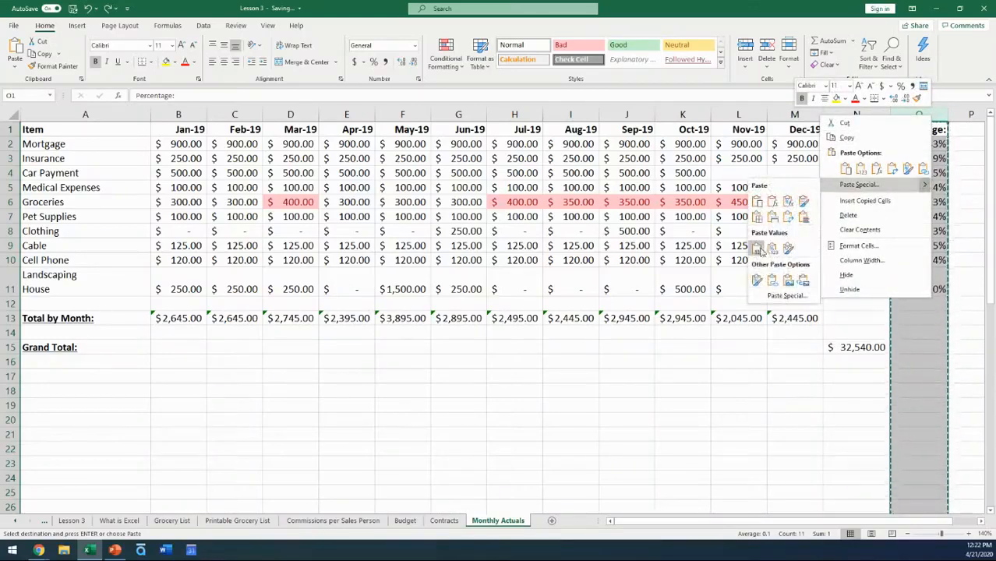
{"action": "left_click", "coordinate": [757, 249]}
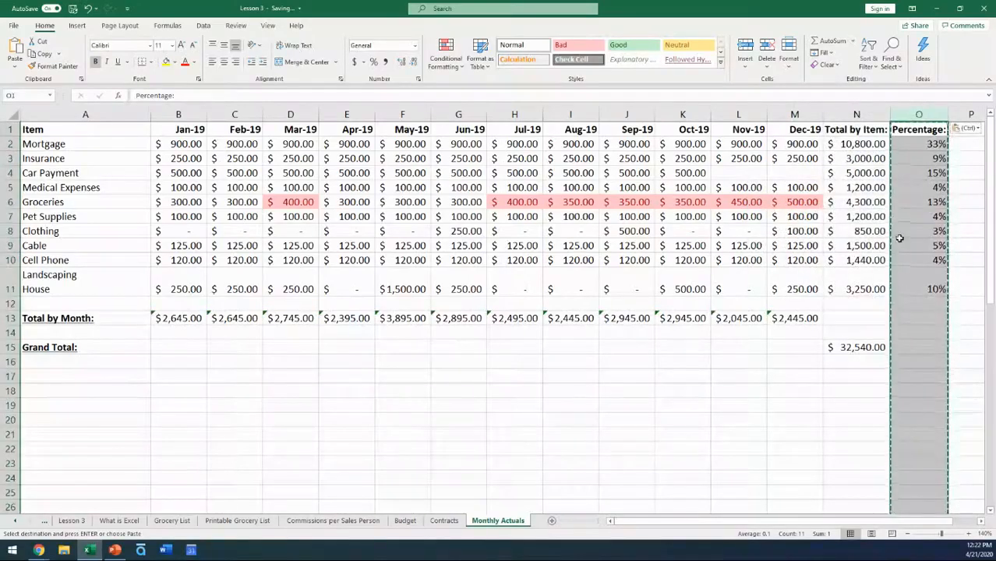
- Check cells O6, O4 and O5 in the Percentage column for remaining formulas and end the copy mode
{"action": "left_click", "coordinate": [921, 205]}
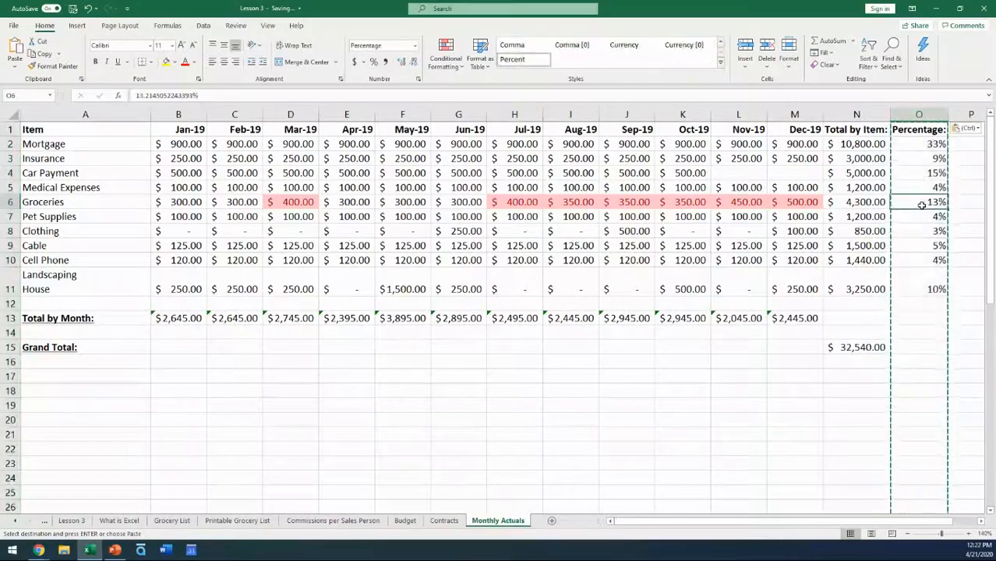
{"action": "left_click", "coordinate": [921, 175]}
{"action": "left_click", "coordinate": [920, 187]}
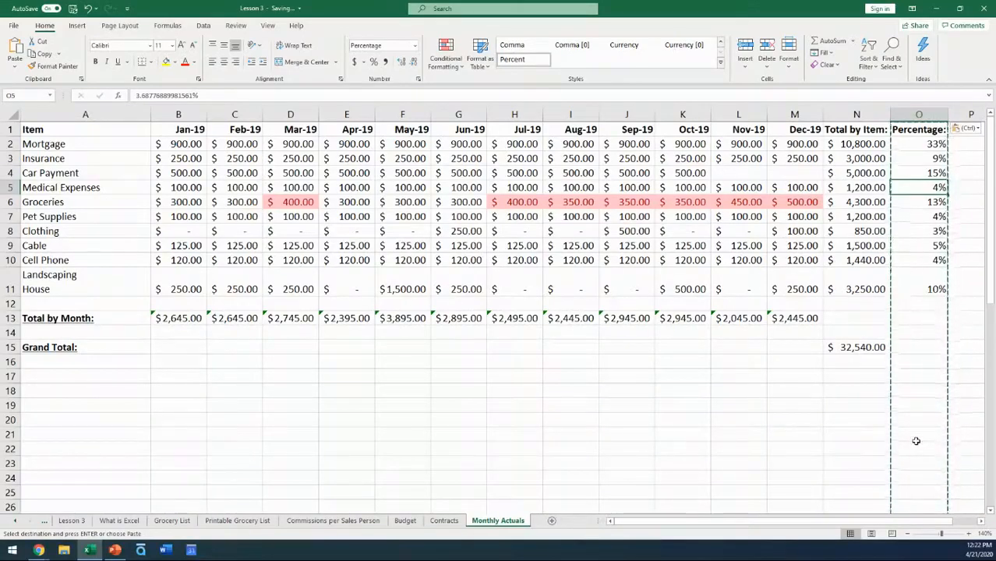
{"action": "key", "text": "Escape"}
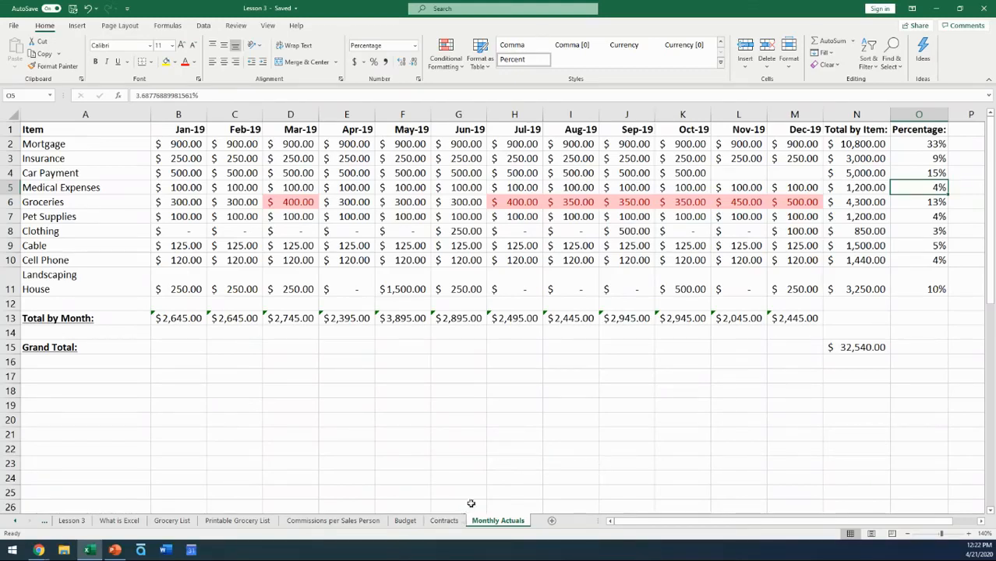
{"action": "left_click", "coordinate": [573, 202]}
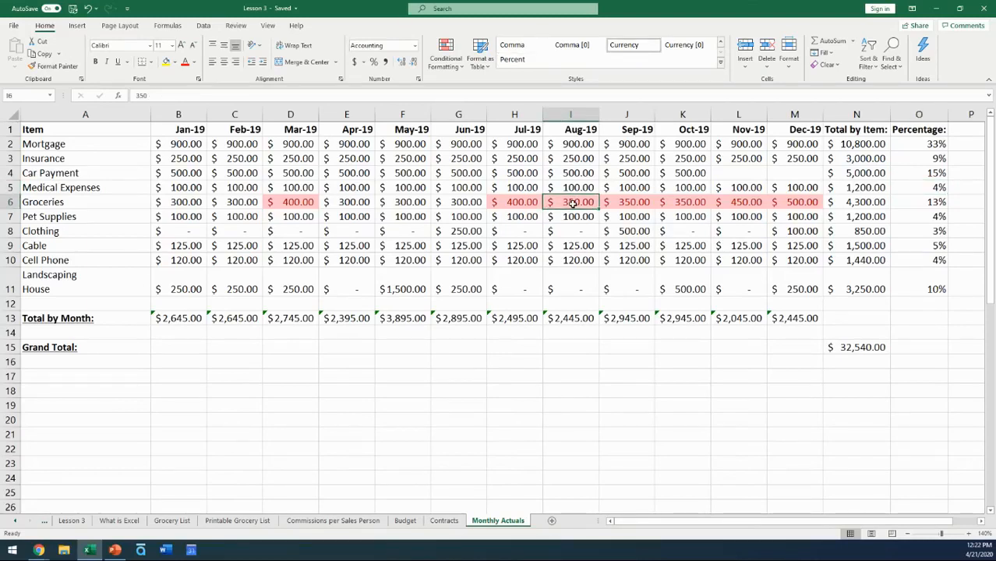
{"action": "left_click", "coordinate": [914, 141]}
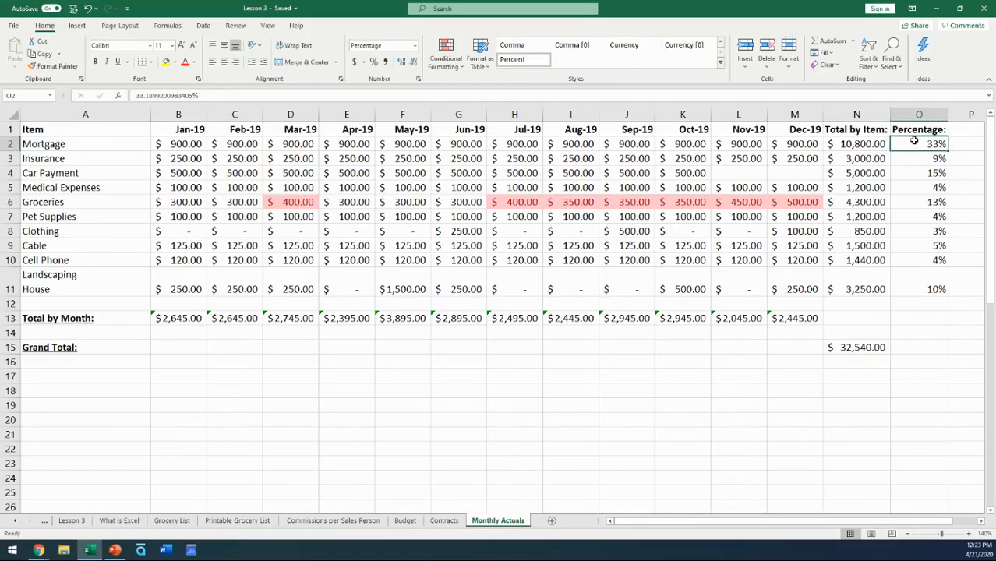
{"action": "left_click", "coordinate": [917, 114]}
{"action": "right_click", "coordinate": [916, 116]}
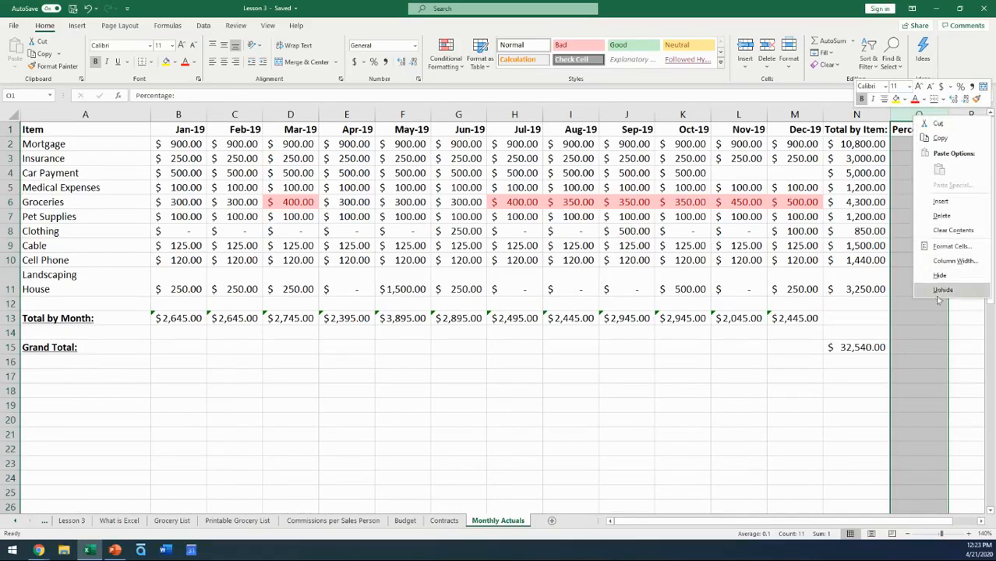
{"action": "left_click", "coordinate": [921, 349]}
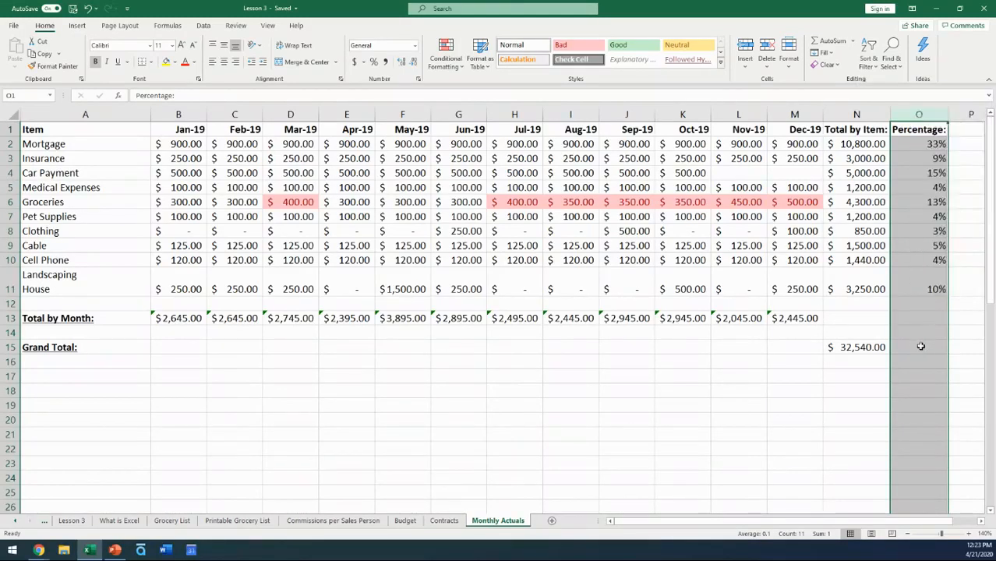
{"action": "left_click", "coordinate": [932, 243]}
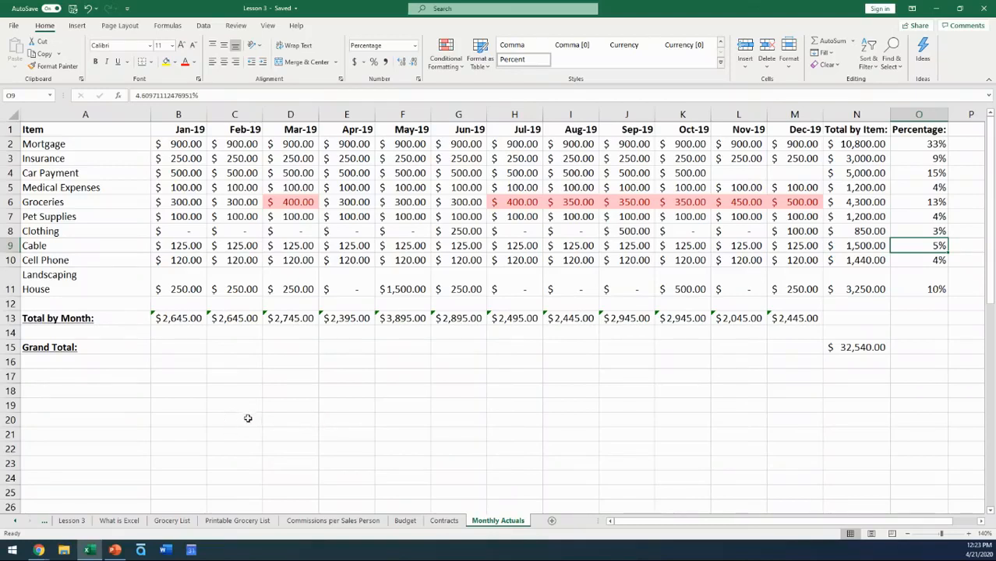
- Insert a 2-D pie chart from the item names in A1:A11 and the percentages in O1:O11
{"action": "left_click", "coordinate": [75, 130]}
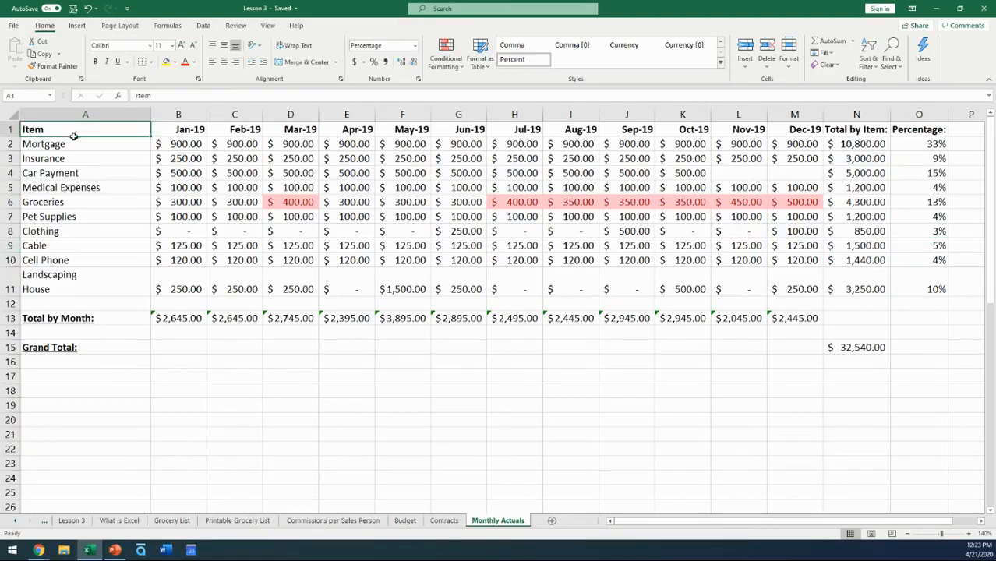
{"action": "left_click_drag", "start_coordinate": [74, 133], "coordinate": [65, 282]}
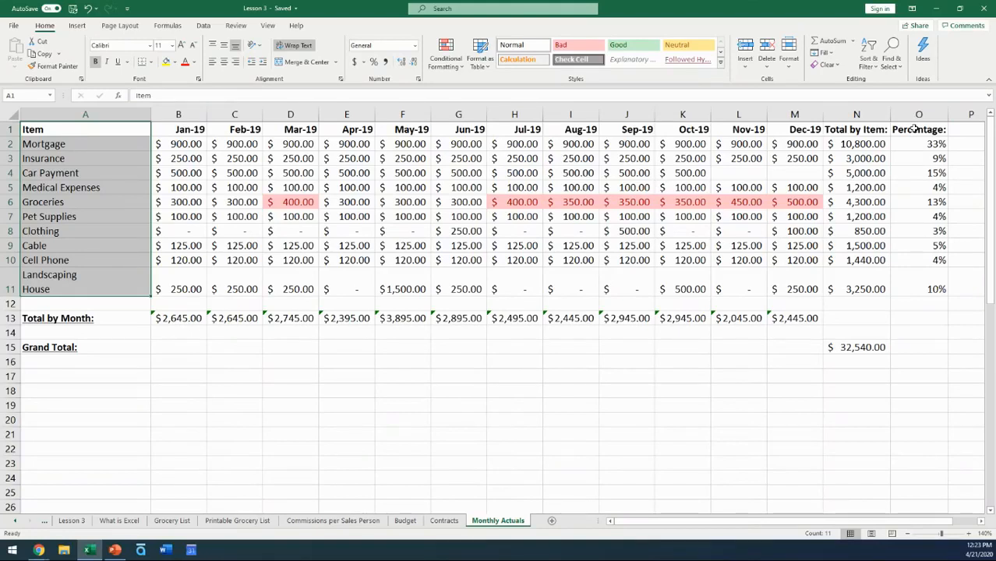
{"action": "left_click", "coordinate": [917, 129], "text": "ctrl"}
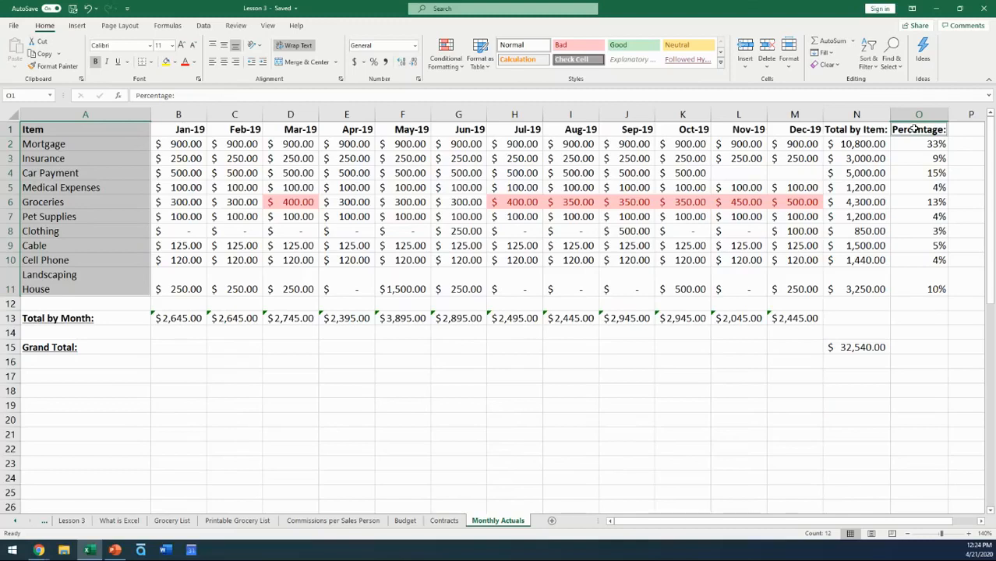
{"action": "left_click_drag", "start_coordinate": [917, 129], "coordinate": [906, 287]}
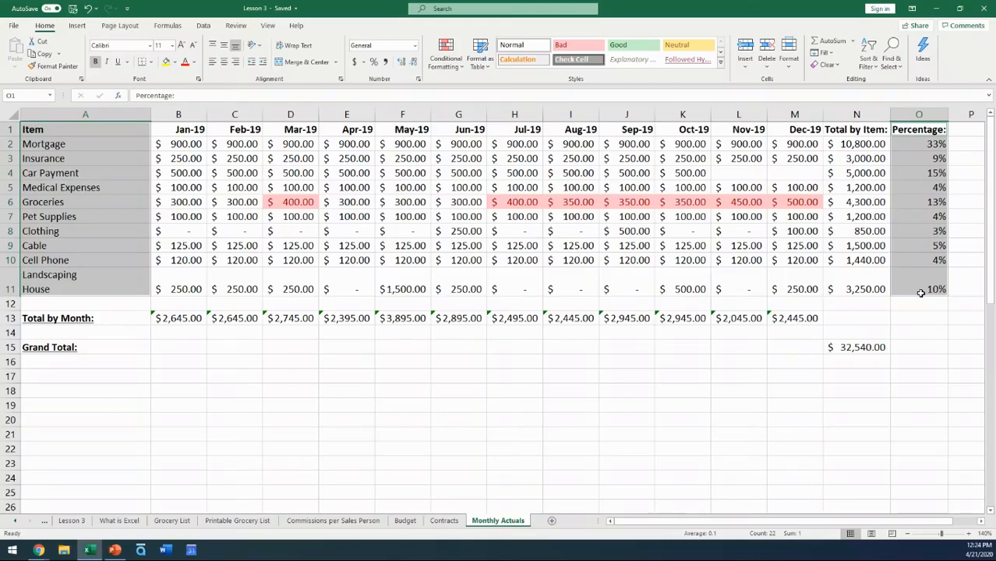
{"action": "left_click", "coordinate": [75, 26]}
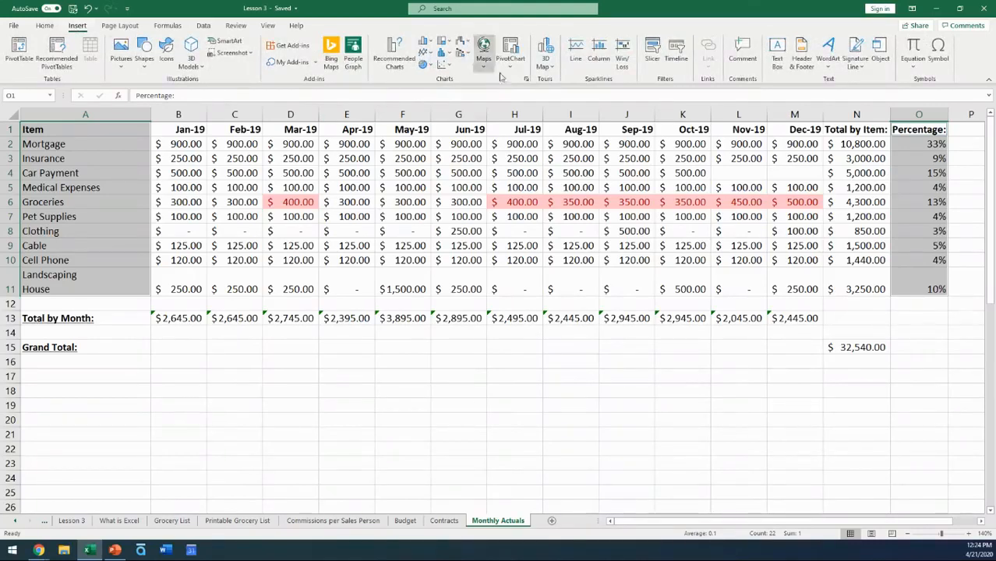
{"action": "left_click", "coordinate": [430, 67]}
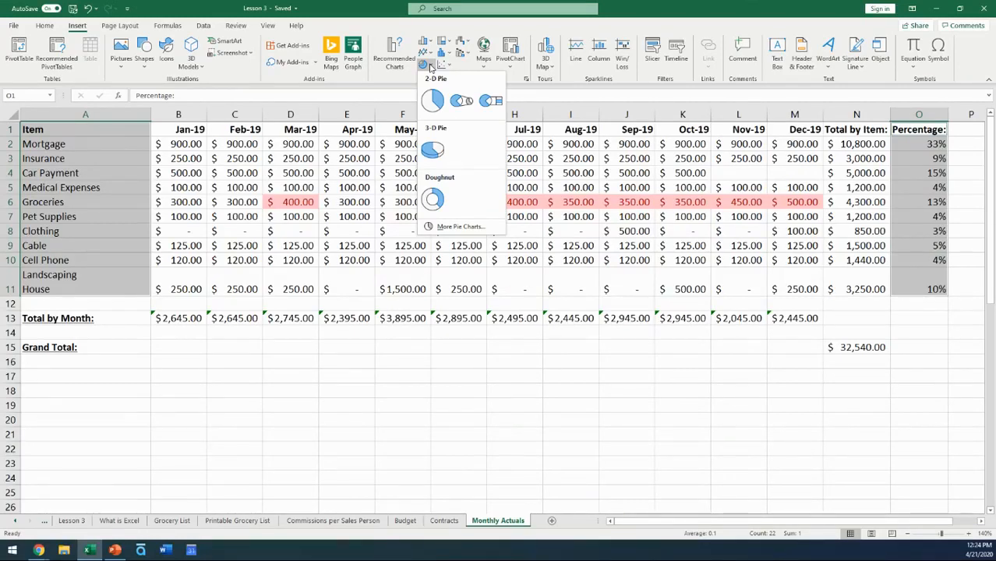
{"action": "left_click", "coordinate": [433, 99]}
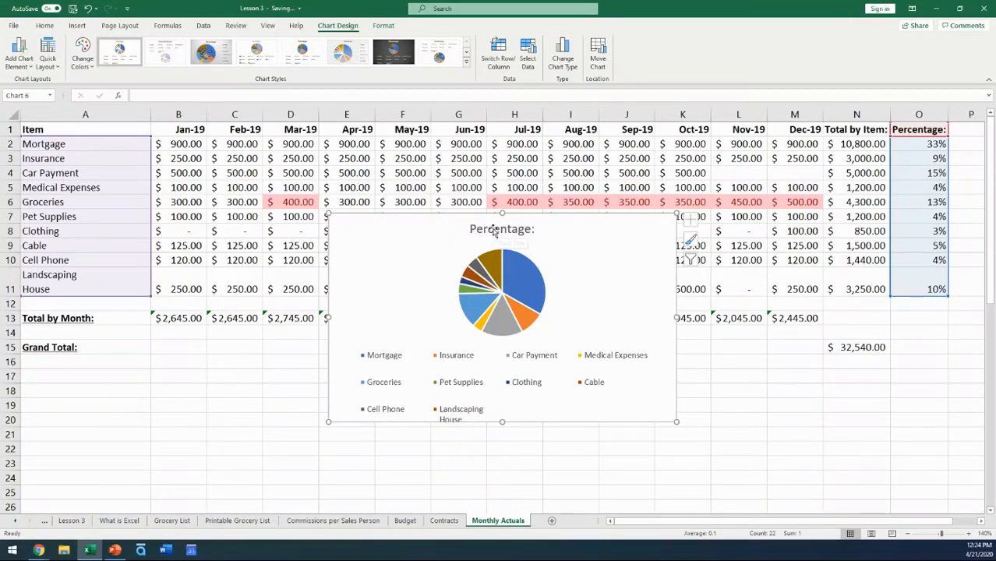
- Change the pie chart's title to "Percentage of Items for 2019:" and close the title formatting options
{"action": "double_click", "coordinate": [520, 227]}
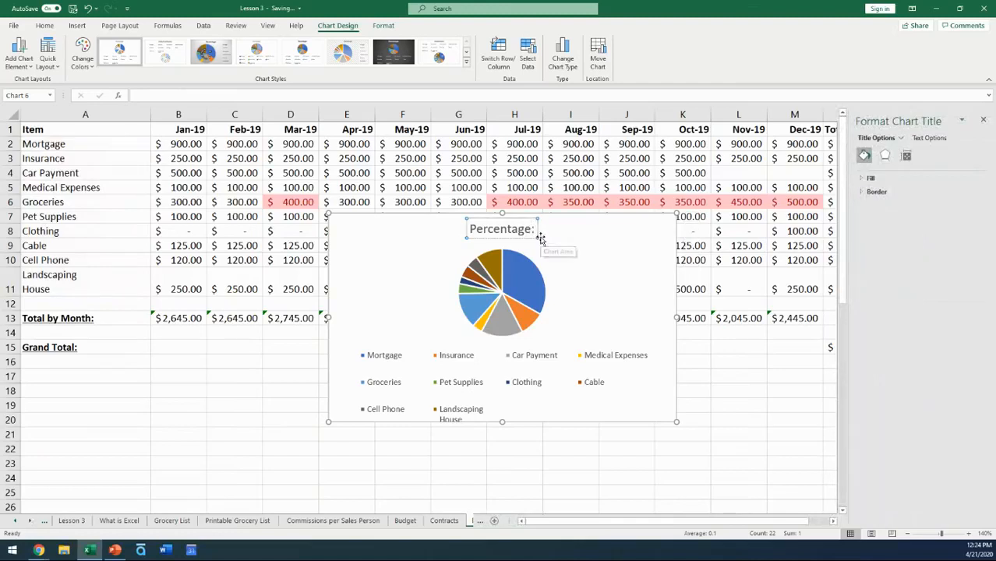
{"action": "left_click", "coordinate": [541, 238]}
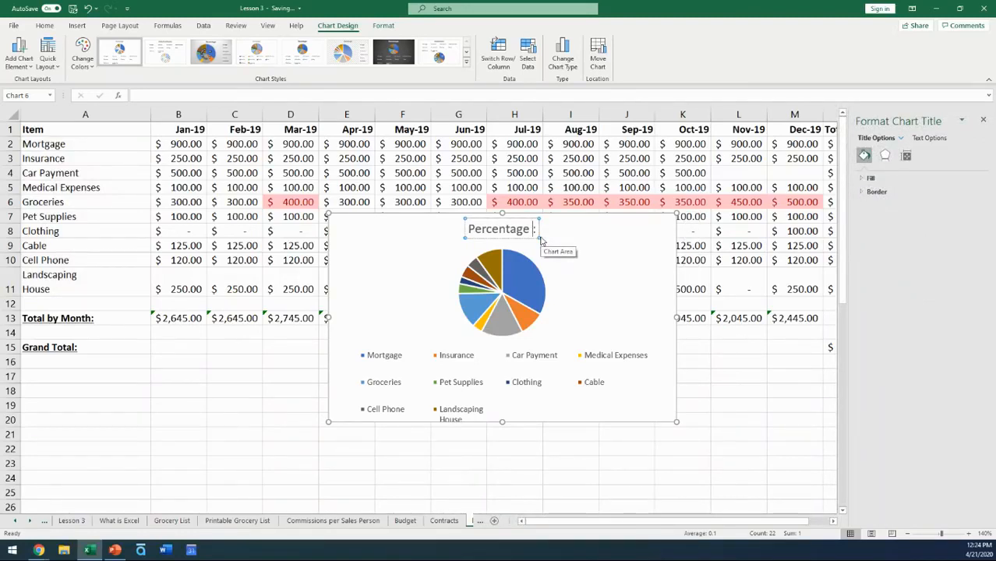
{"action": "type", "text": "of Item"}
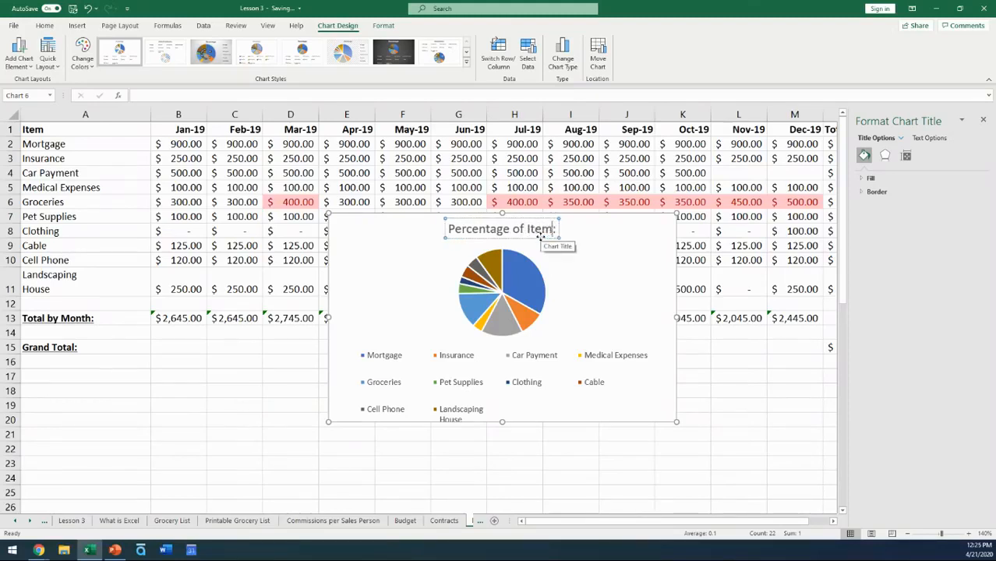
{"action": "type", "text": "s for "}
{"action": "type", "text": "2019"}
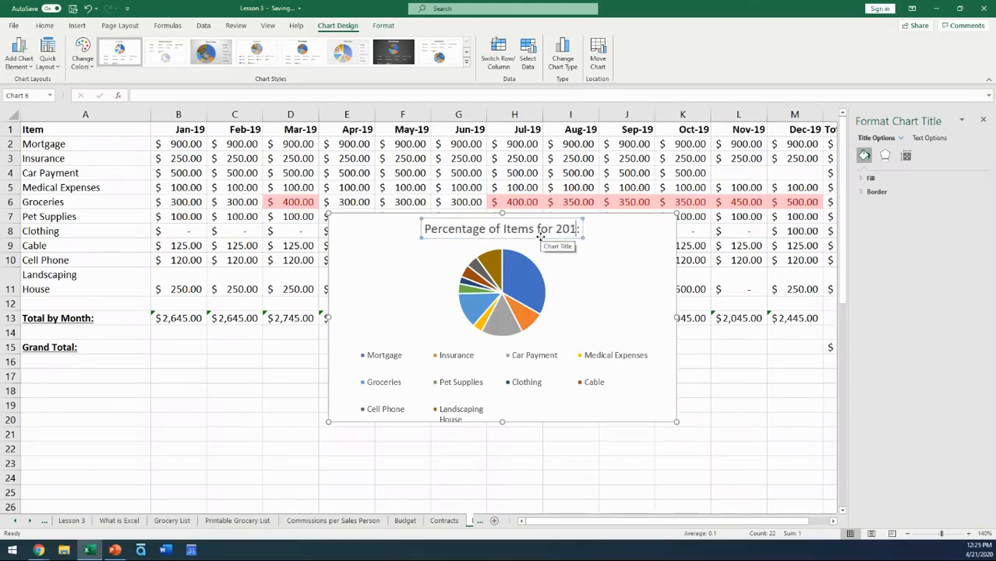
{"action": "left_click", "coordinate": [590, 289]}
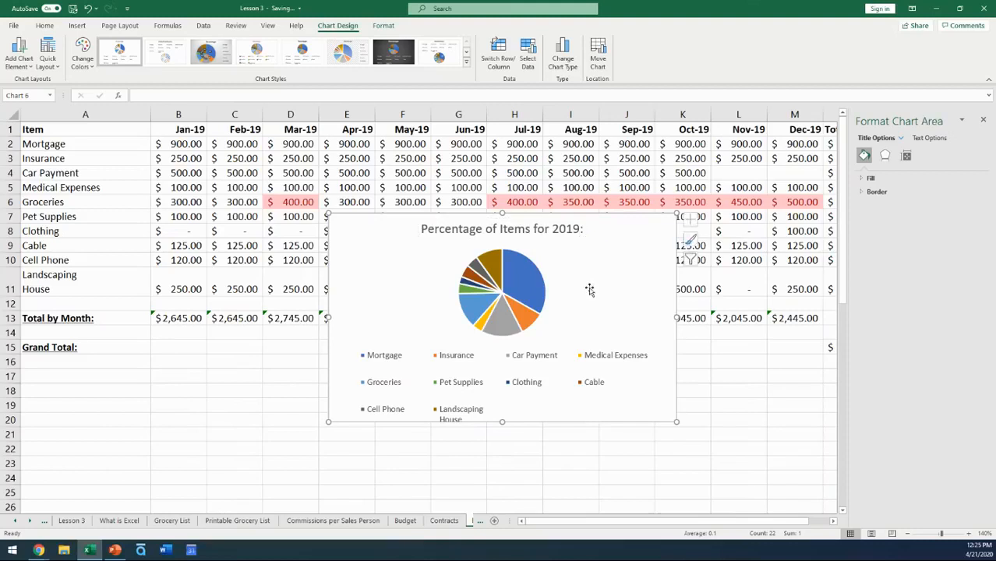
{"action": "left_click", "coordinate": [983, 123]}
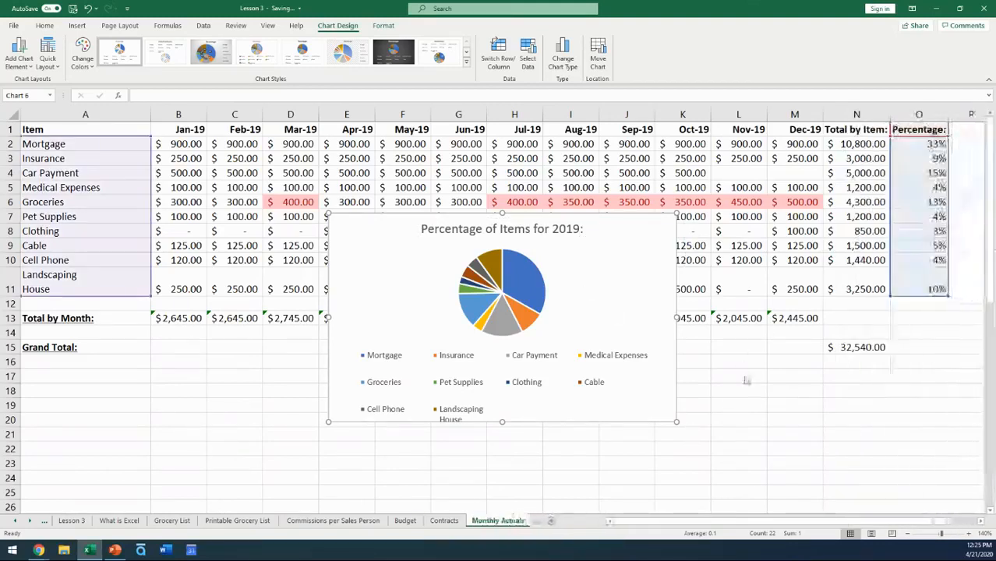
- Enlarge the pie chart to span about columns D to M and rows 4 to 25
{"action": "left_click_drag", "start_coordinate": [676, 421], "coordinate": [793, 470]}
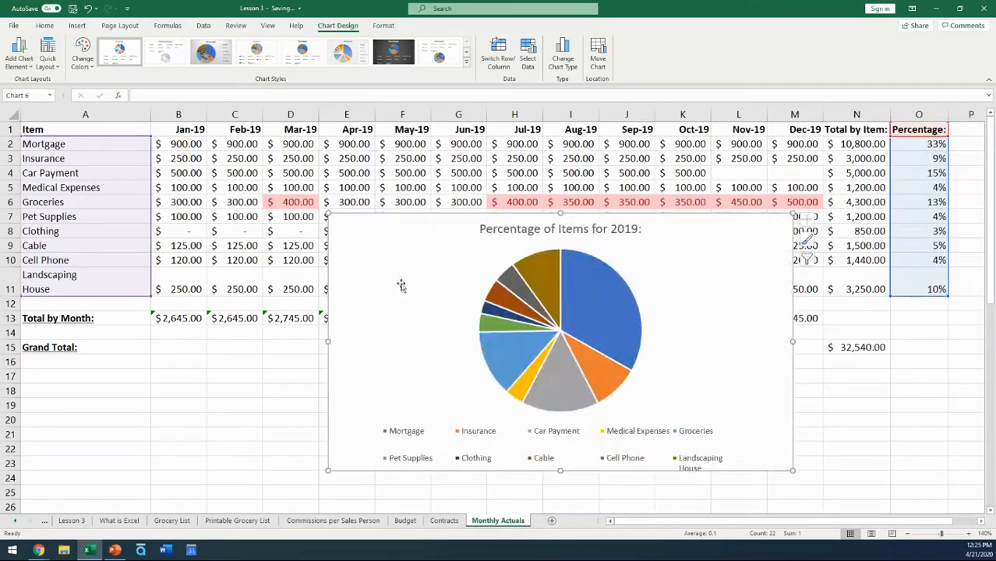
{"action": "left_click_drag", "start_coordinate": [296, 178], "coordinate": [278, 169]}
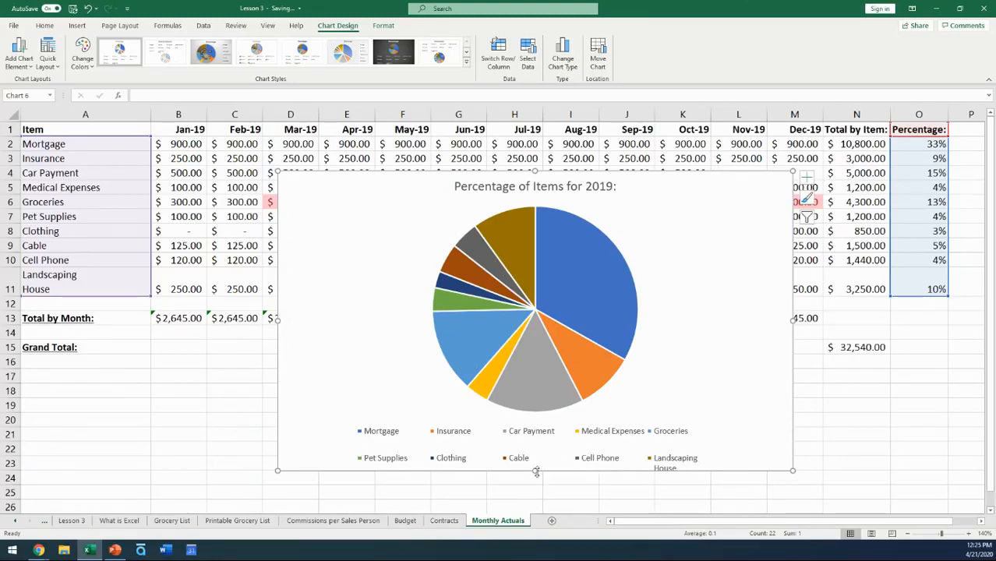
{"action": "left_click_drag", "start_coordinate": [535, 471], "coordinate": [536, 488]}
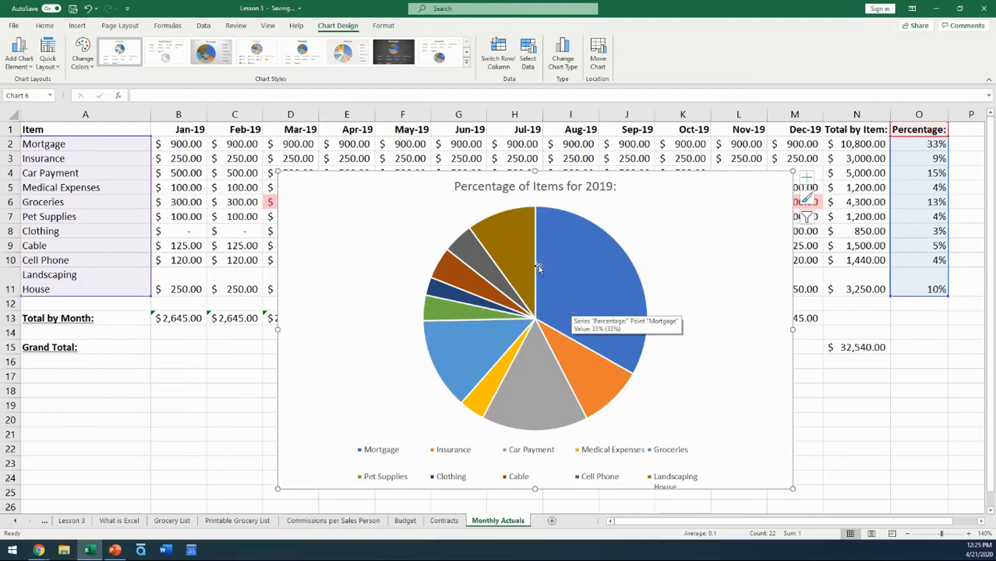
- Add plain data labels to the pie chart's slices and deselect the series
{"action": "right_click", "coordinate": [571, 282]}
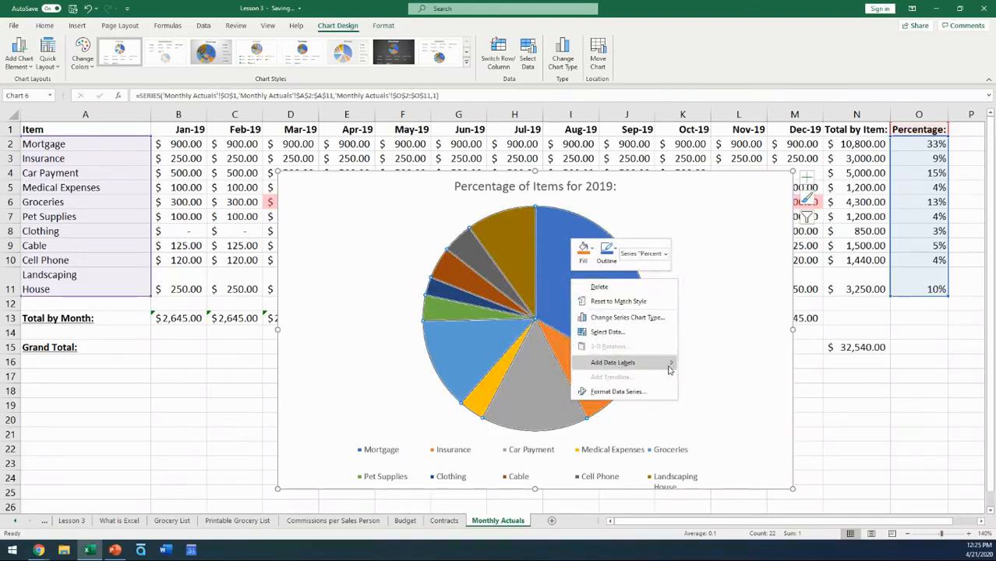
{"action": "mouse_move", "coordinate": [669, 369]}
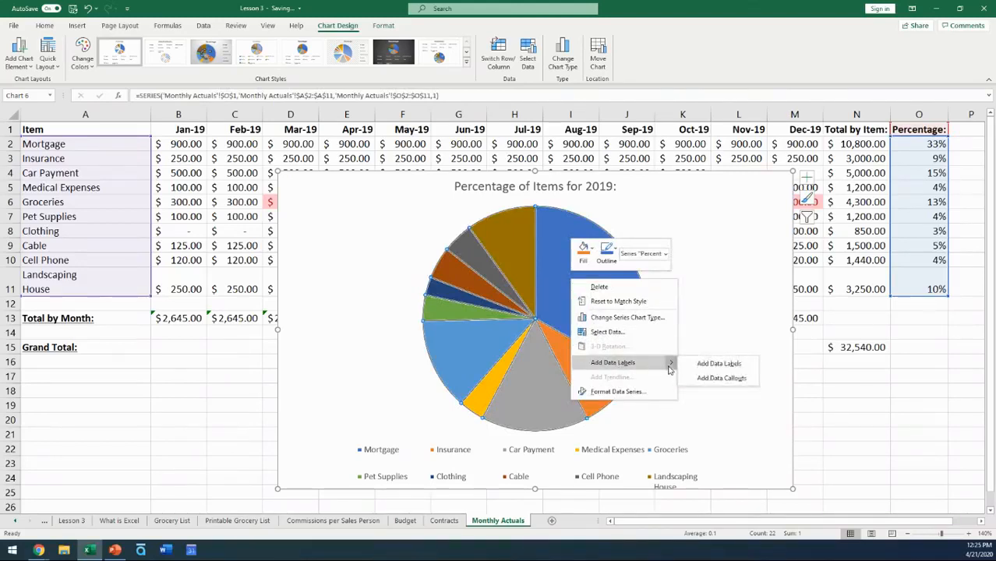
{"action": "left_click", "coordinate": [711, 367]}
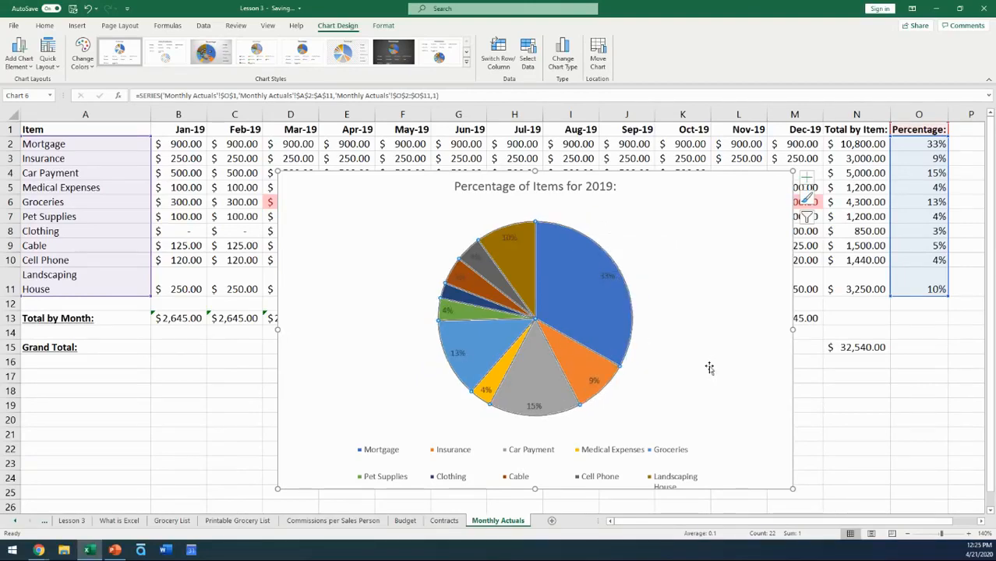
{"action": "left_click", "coordinate": [681, 323]}
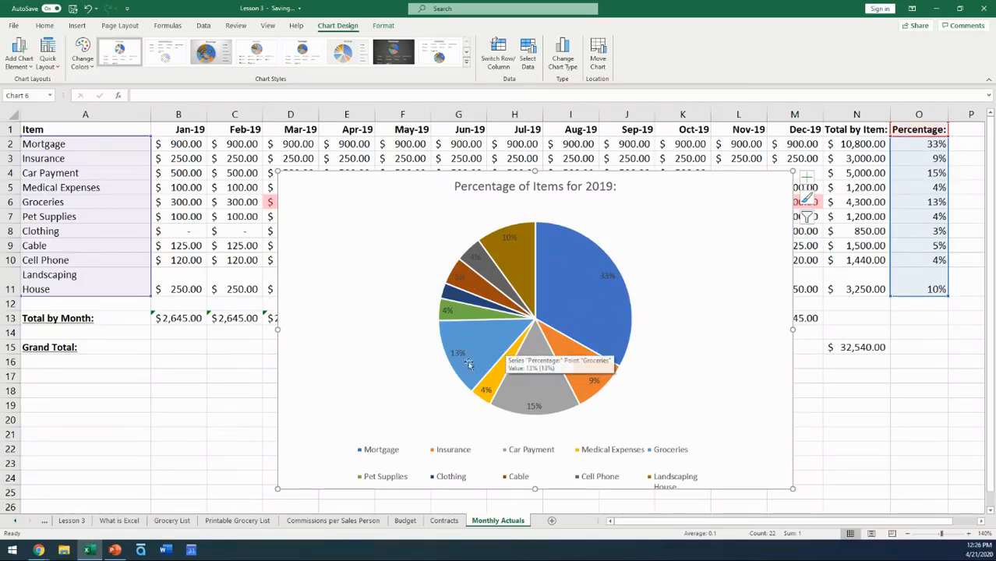
- Fill only the Mortgage slice's data label with white
{"action": "left_click", "coordinate": [610, 277]}
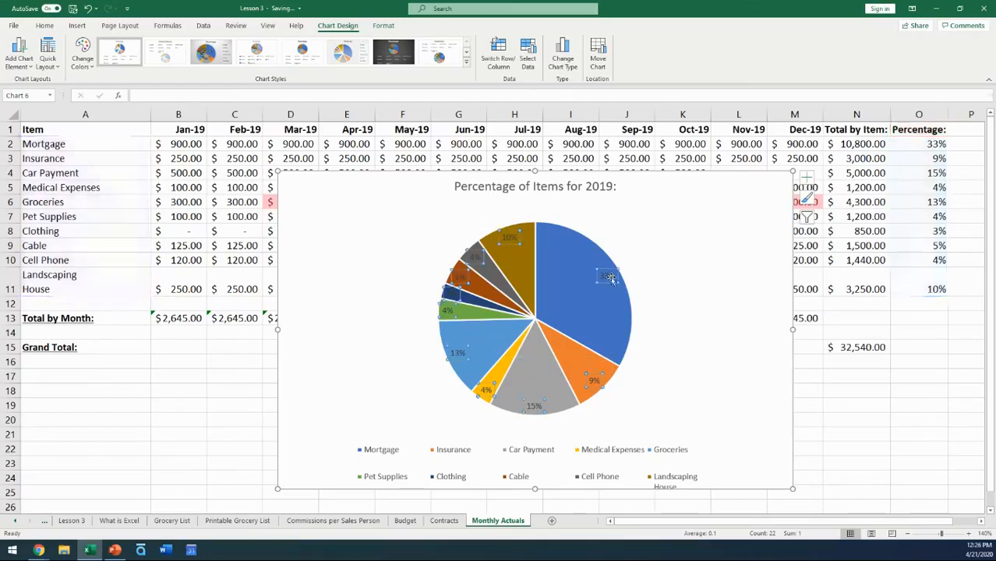
{"action": "left_click", "coordinate": [611, 278]}
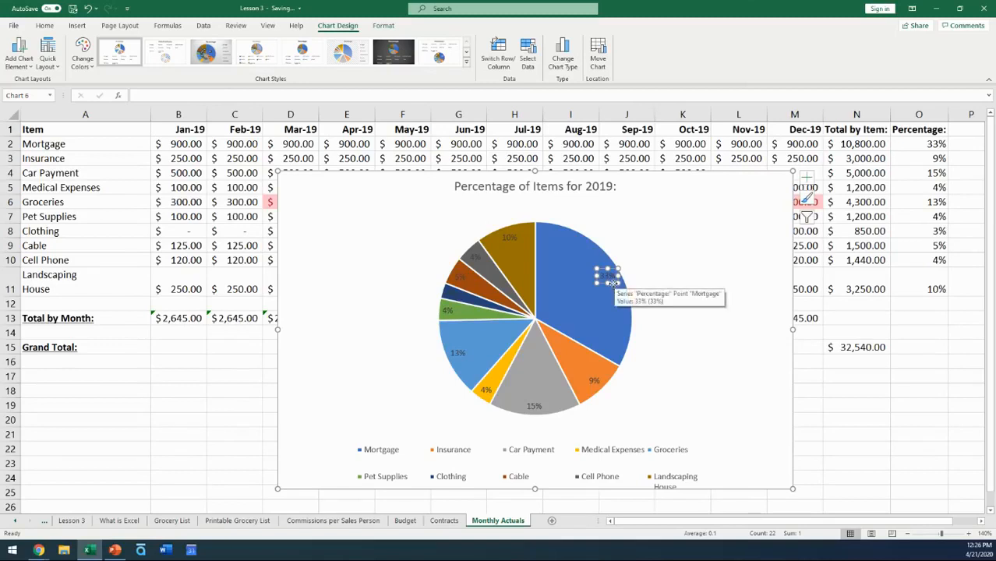
{"action": "right_click", "coordinate": [613, 283]}
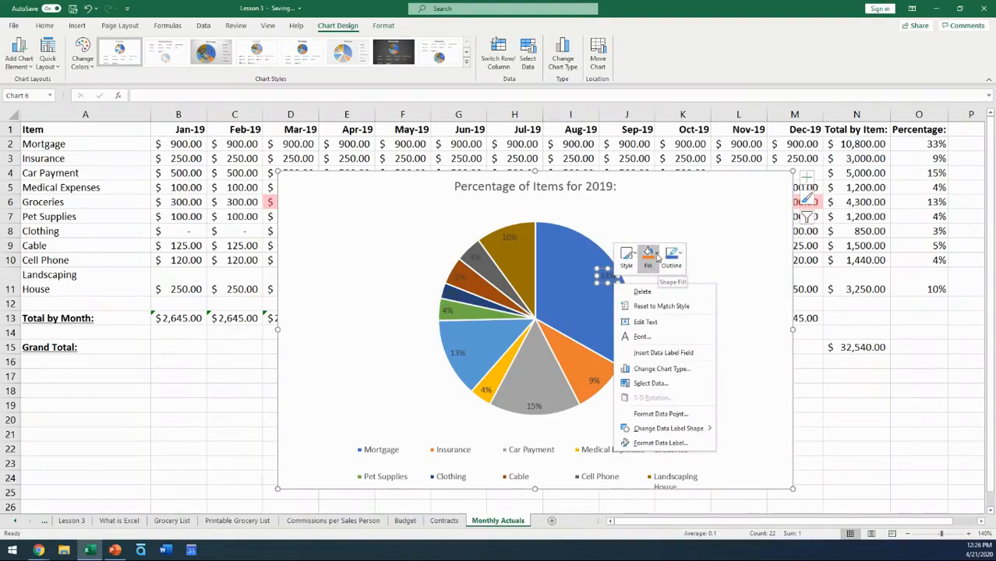
{"action": "left_click", "coordinate": [657, 258]}
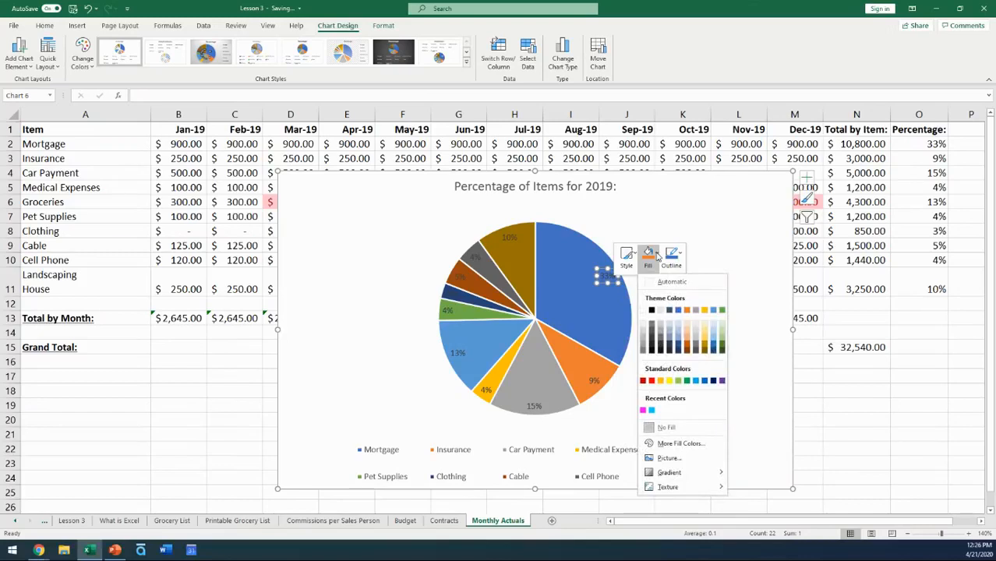
{"action": "left_click", "coordinate": [644, 310]}
{"action": "left_click", "coordinate": [644, 311]}
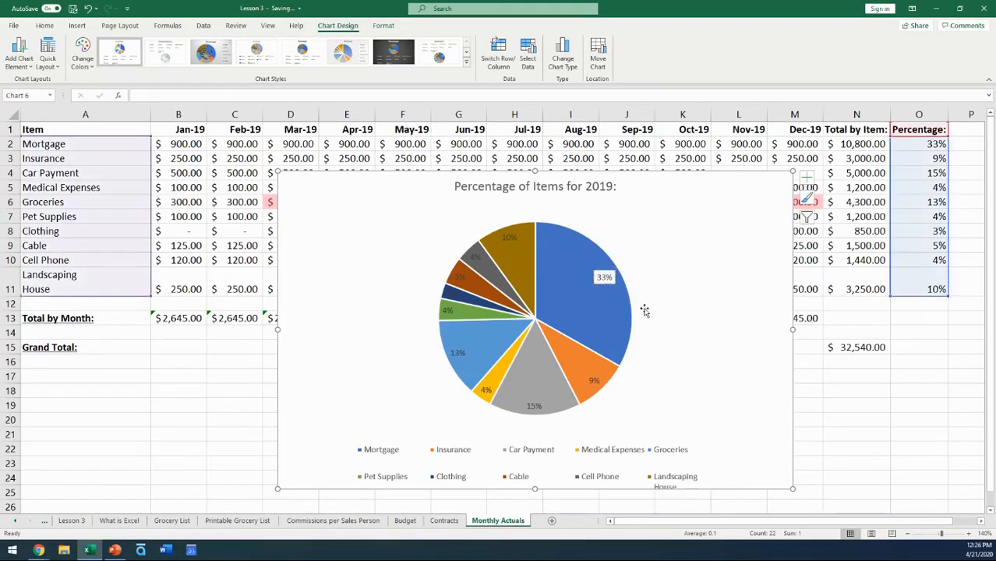
- Apply a white fill to all data labels of the pie chart and deselect them
{"action": "left_click", "coordinate": [606, 282]}
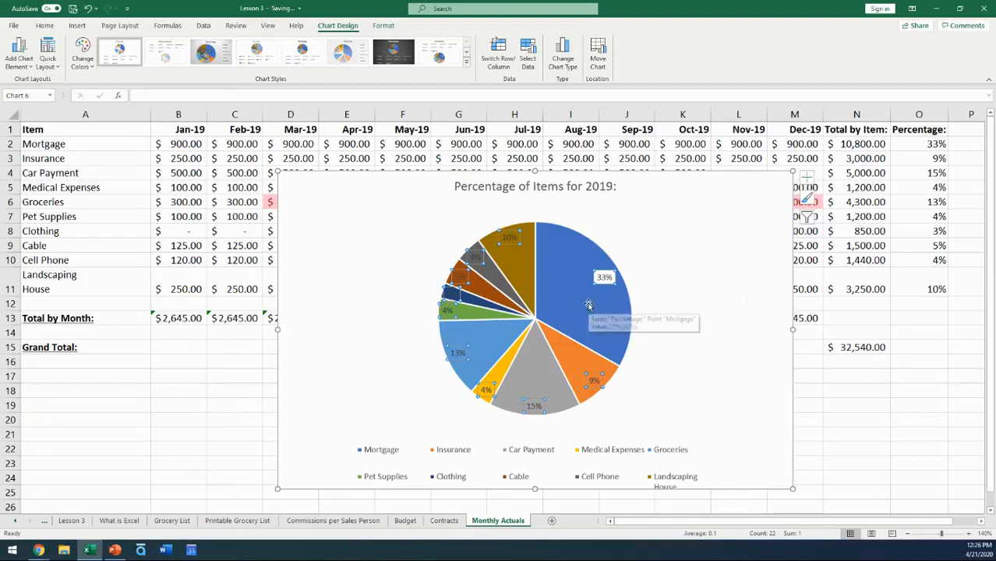
{"action": "right_click", "coordinate": [593, 378]}
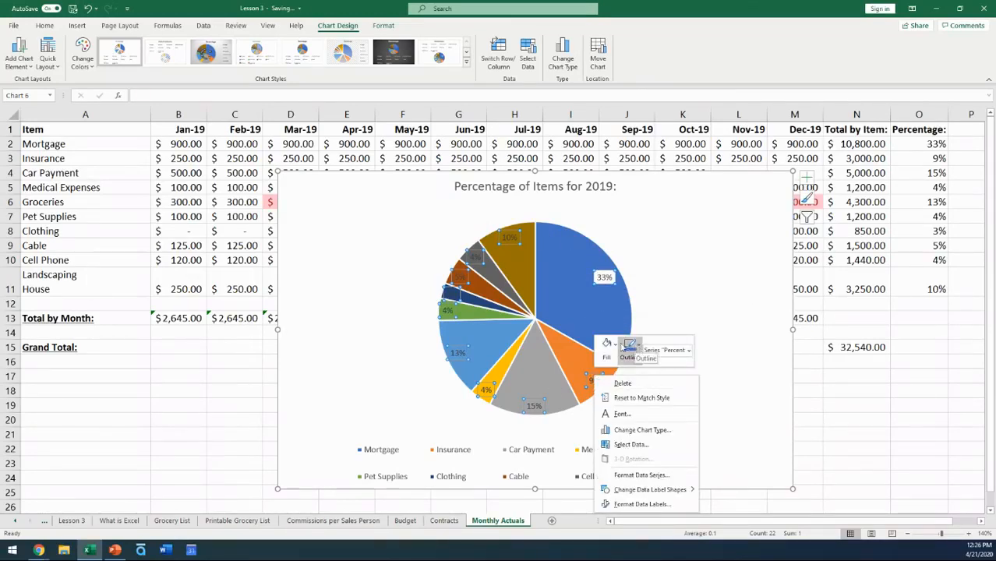
{"action": "left_click", "coordinate": [615, 345]}
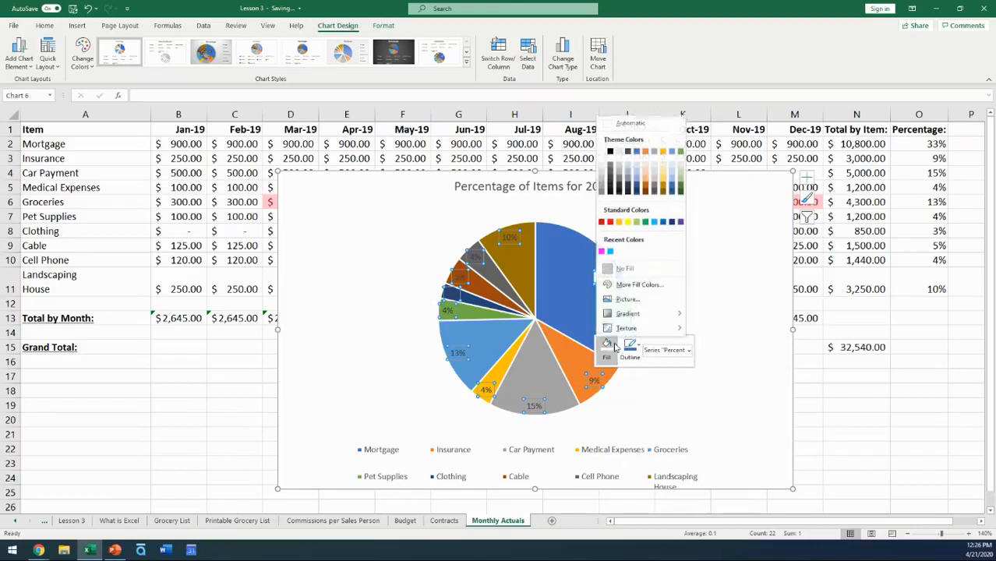
{"action": "left_click", "coordinate": [601, 153]}
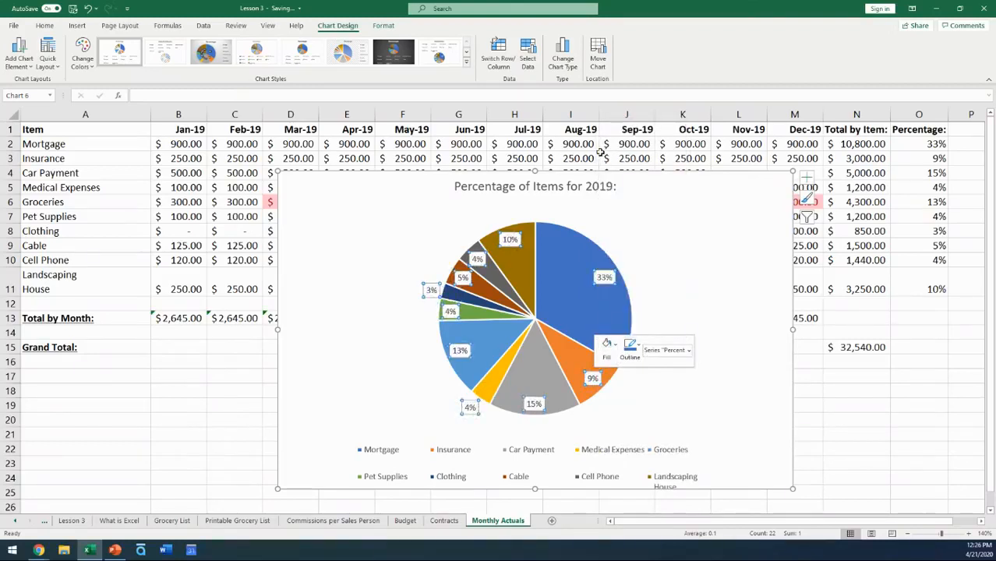
{"action": "left_click", "coordinate": [644, 234]}
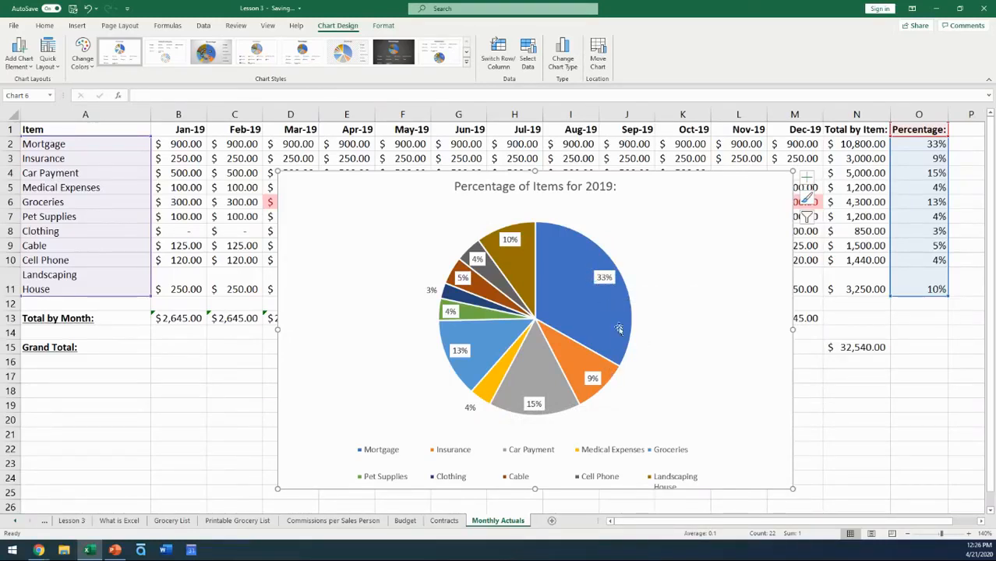
- Move only the Mortgage slice's data label outside the pie, beside its slice
{"action": "left_click", "coordinate": [603, 282]}
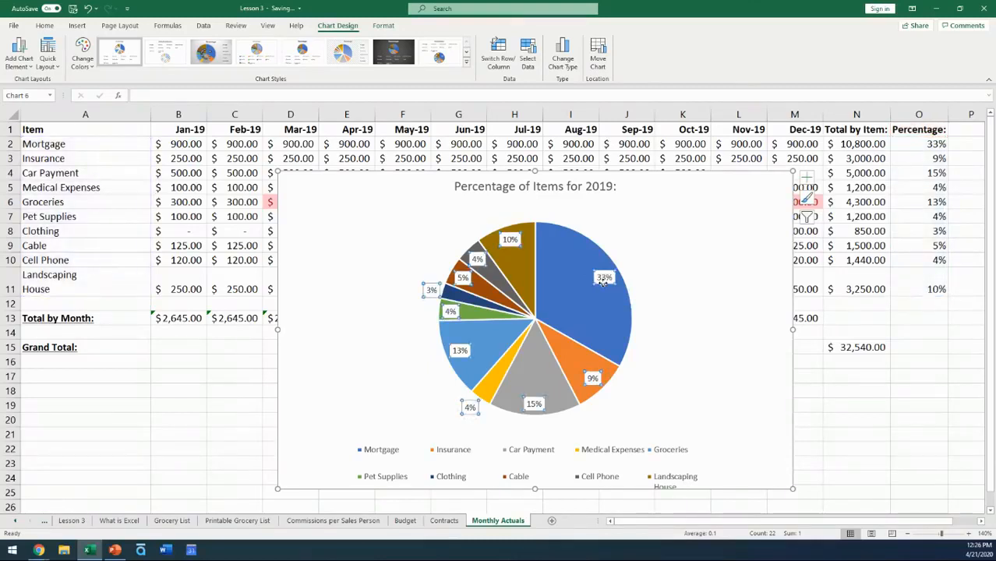
{"action": "left_click", "coordinate": [603, 281]}
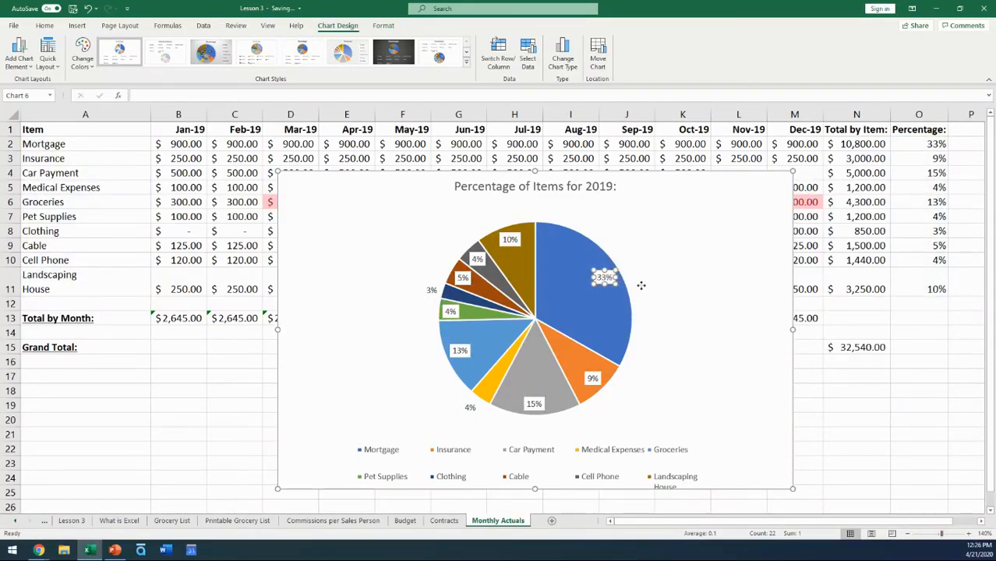
{"action": "left_click_drag", "start_coordinate": [605, 279], "coordinate": [647, 277]}
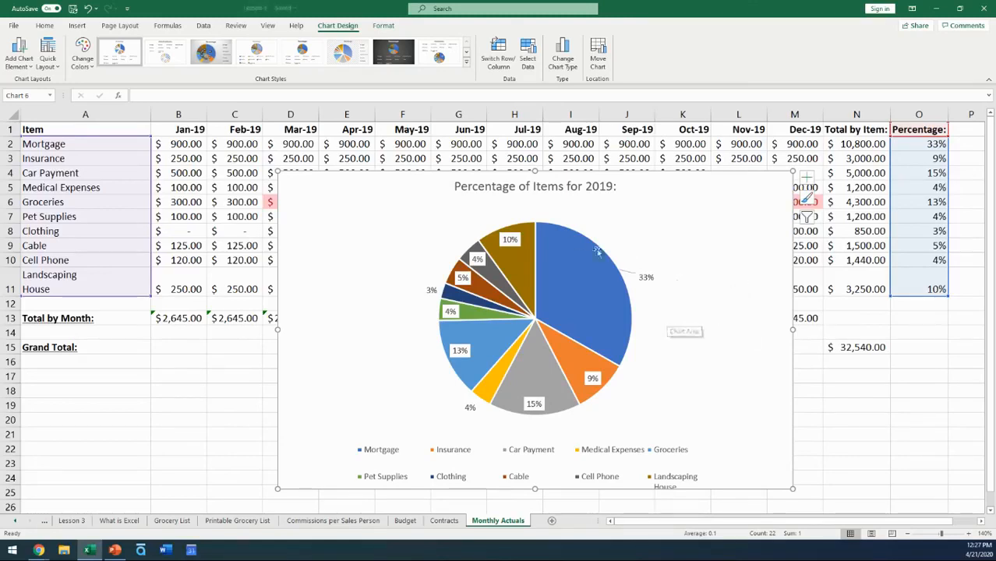
- Move the percentage pie chart below the data, starting around row 17 at column A, and deselect it
{"action": "left_click", "coordinate": [886, 435]}
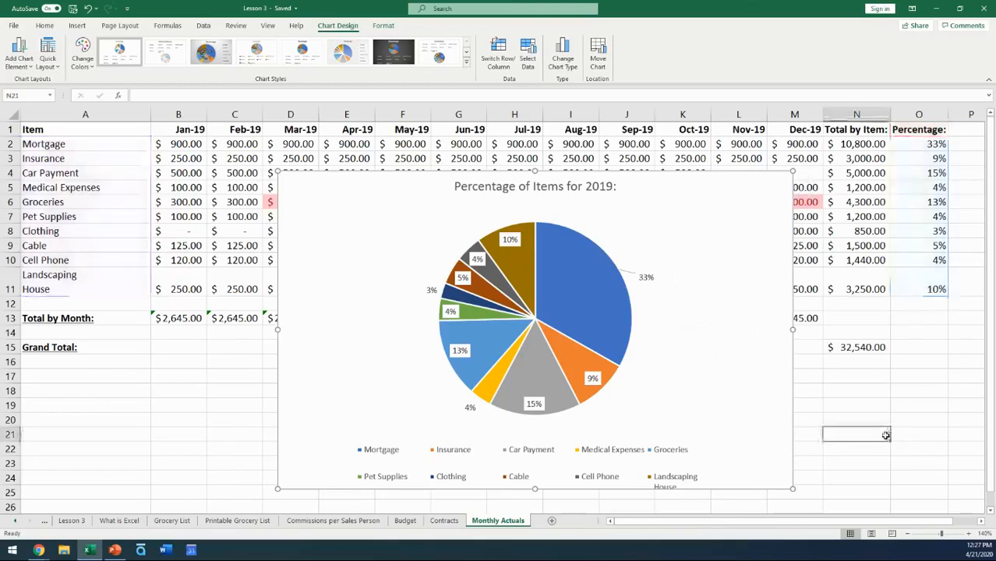
{"action": "left_click_drag", "start_coordinate": [675, 204], "coordinate": [411, 400]}
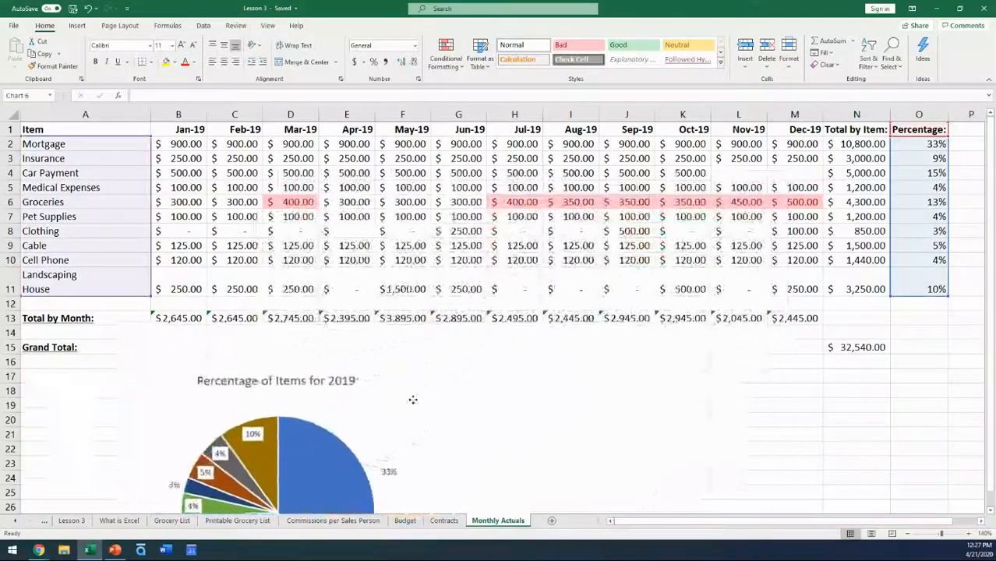
{"action": "left_click", "coordinate": [678, 376]}
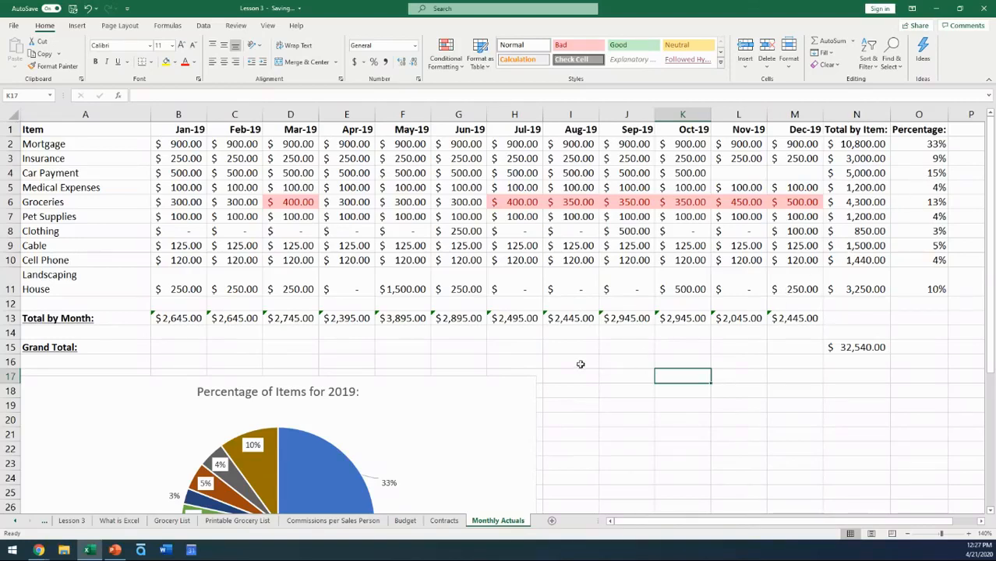
- Insert a 2-D pie chart from the item names in A1:A11 and the totals in N1:N11
{"action": "left_click", "coordinate": [59, 129]}
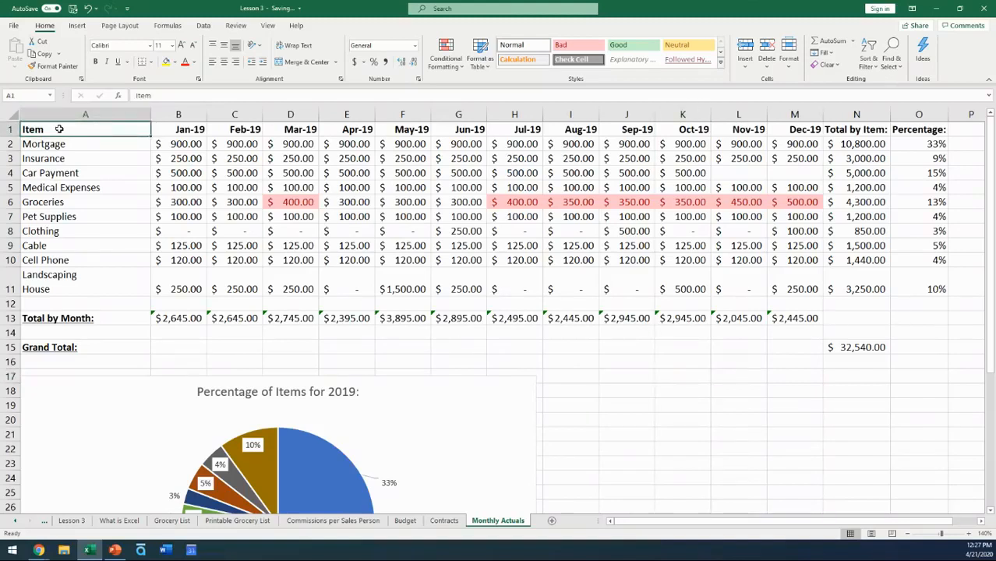
{"action": "left_click_drag", "start_coordinate": [58, 129], "coordinate": [49, 288]}
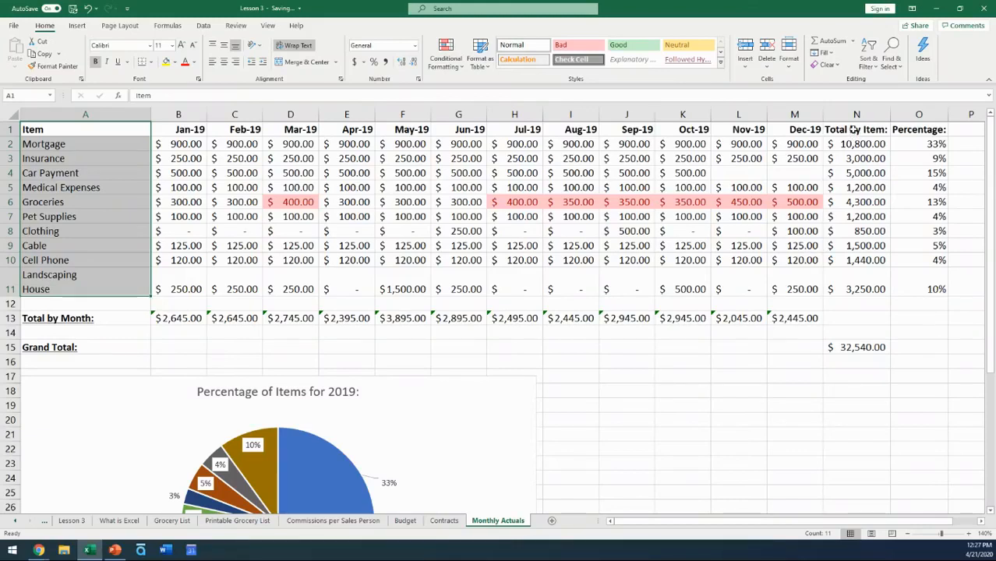
{"action": "left_click_drag", "start_coordinate": [854, 129], "coordinate": [865, 288], "text": "ctrl"}
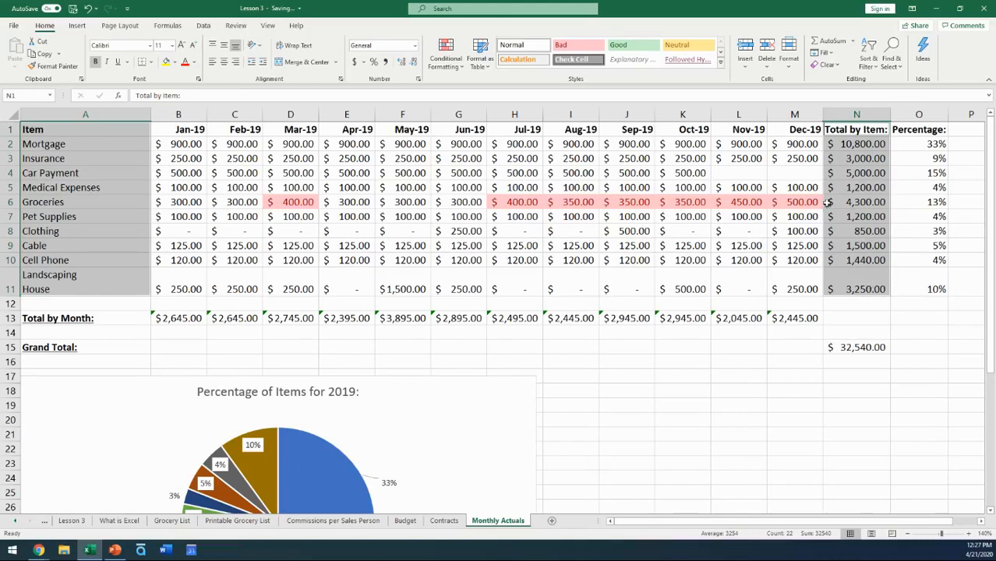
{"action": "left_click", "coordinate": [76, 26]}
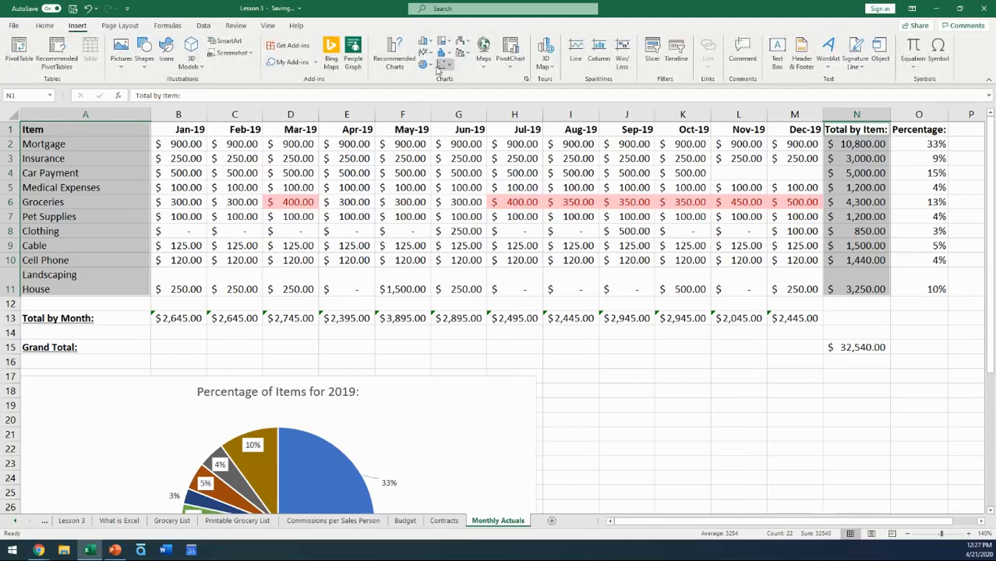
{"action": "left_click", "coordinate": [425, 66]}
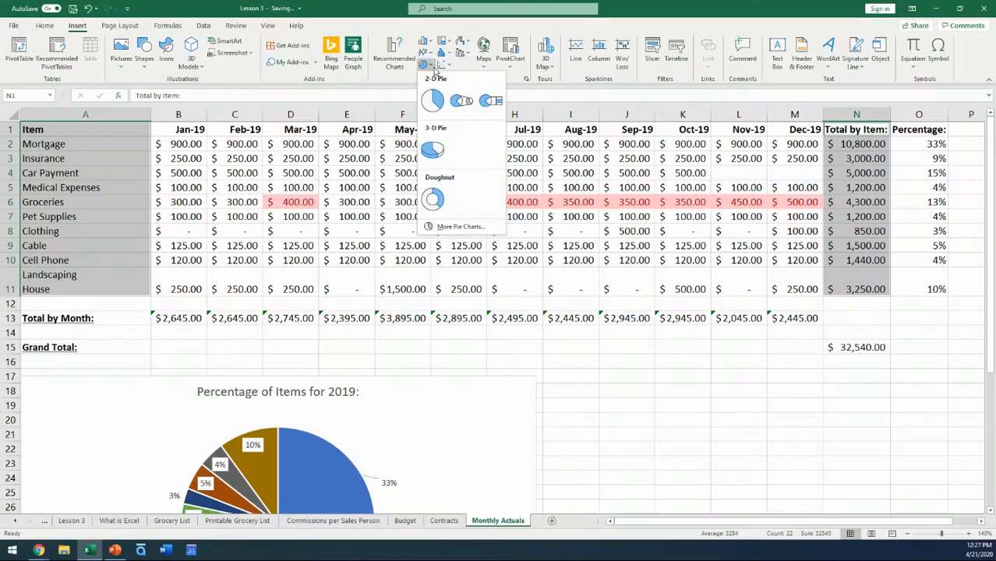
{"action": "left_click", "coordinate": [434, 106]}
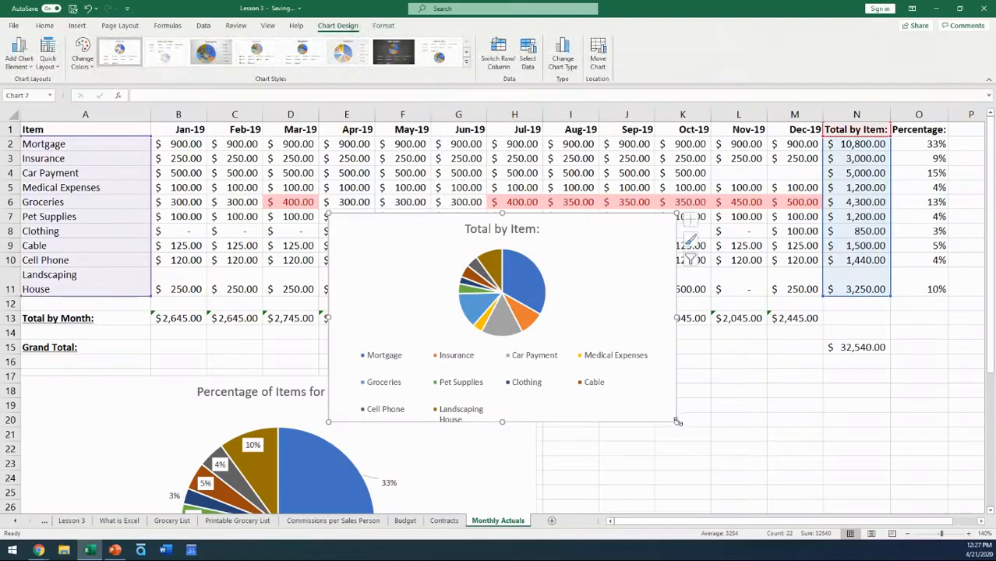
- Enlarge the Total by Item pie chart to about columns E to M and rows 7 to 24, and add plain data labels
{"action": "left_click_drag", "start_coordinate": [677, 421], "coordinate": [813, 477]}
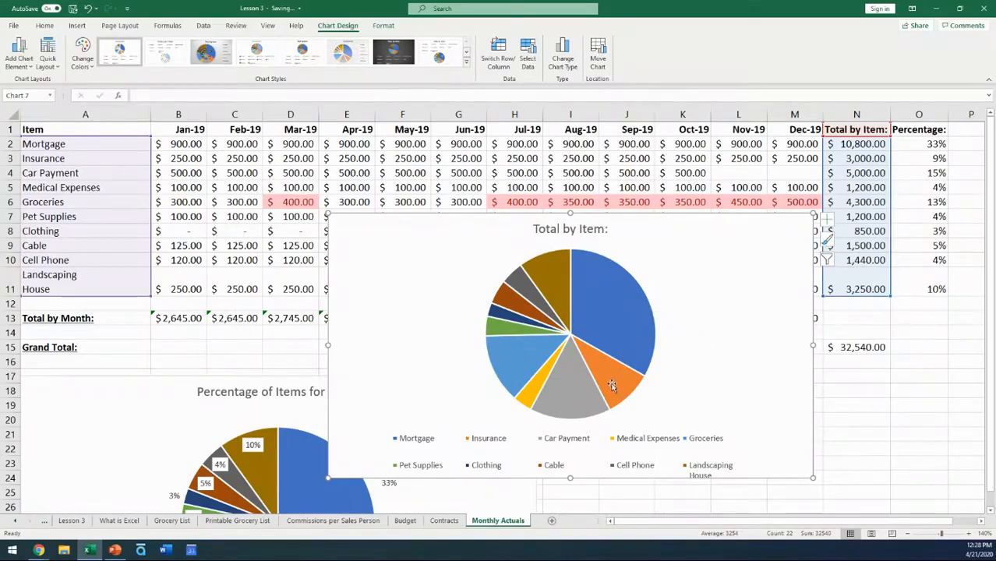
{"action": "right_click", "coordinate": [592, 306]}
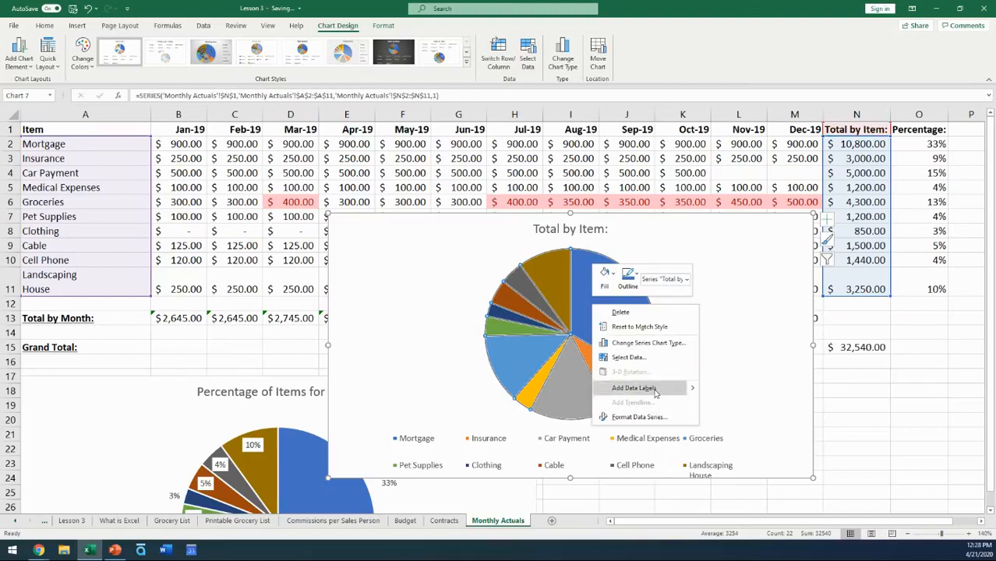
{"action": "mouse_move", "coordinate": [692, 391]}
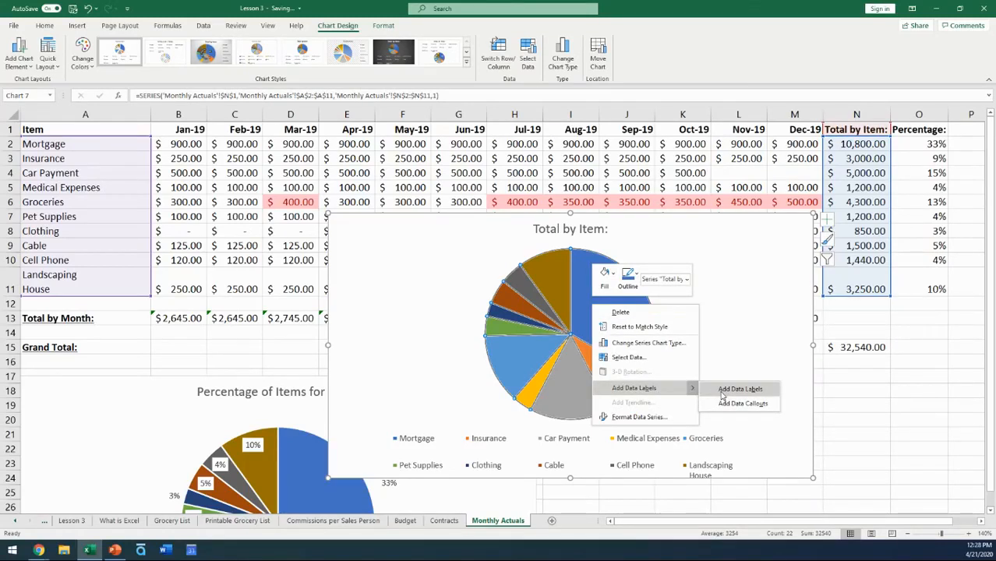
{"action": "left_click", "coordinate": [722, 393]}
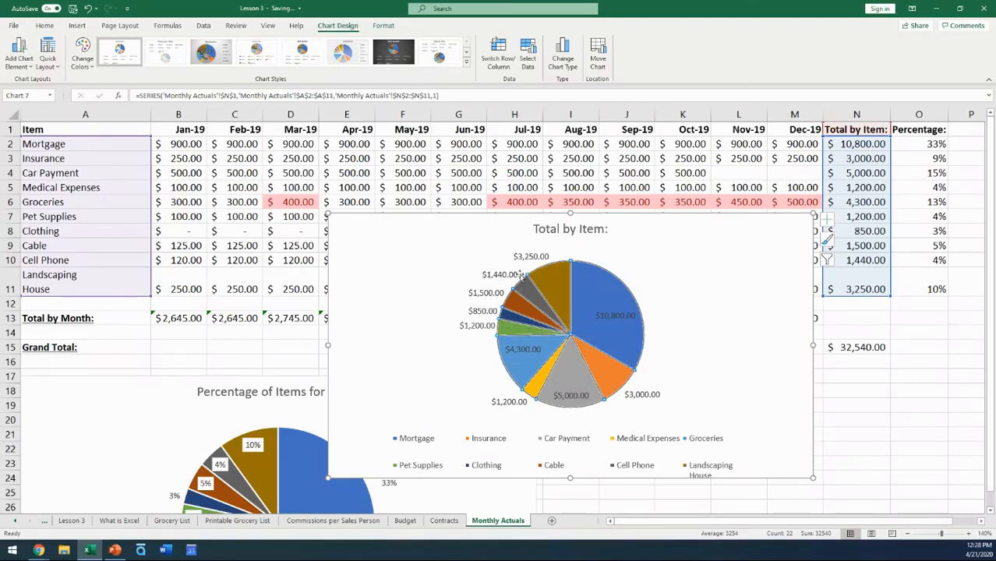
- Format the Total by Item chart's data labels to show percentages instead of values, and close the formatting options
{"action": "left_click", "coordinate": [601, 320]}
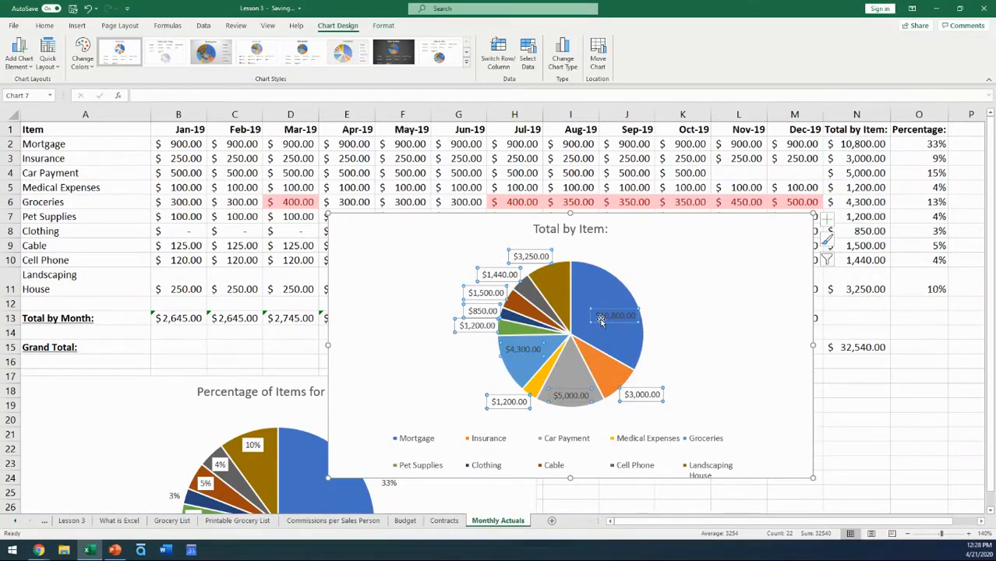
{"action": "left_click", "coordinate": [600, 320]}
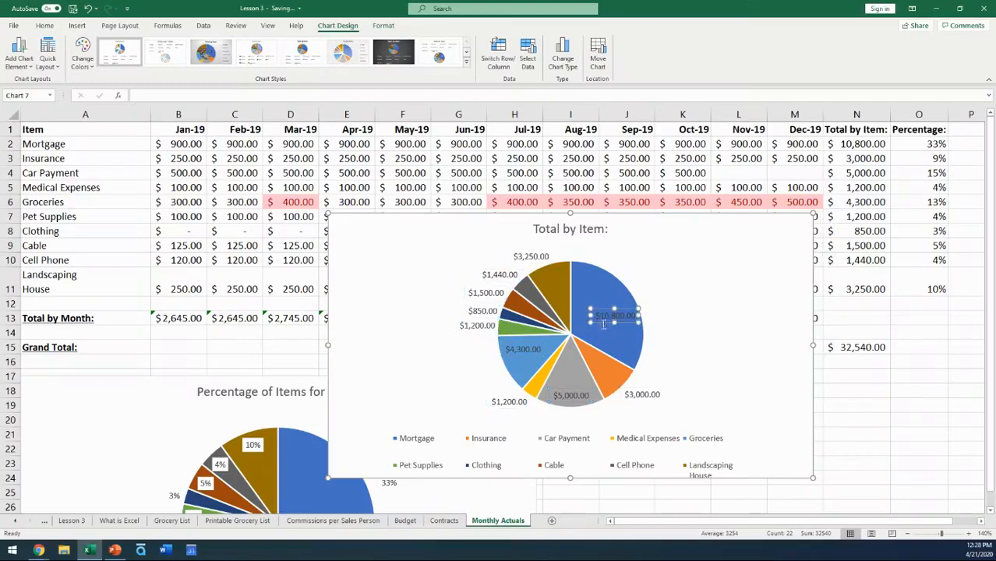
{"action": "left_click", "coordinate": [703, 354]}
{"action": "left_click", "coordinate": [612, 289]}
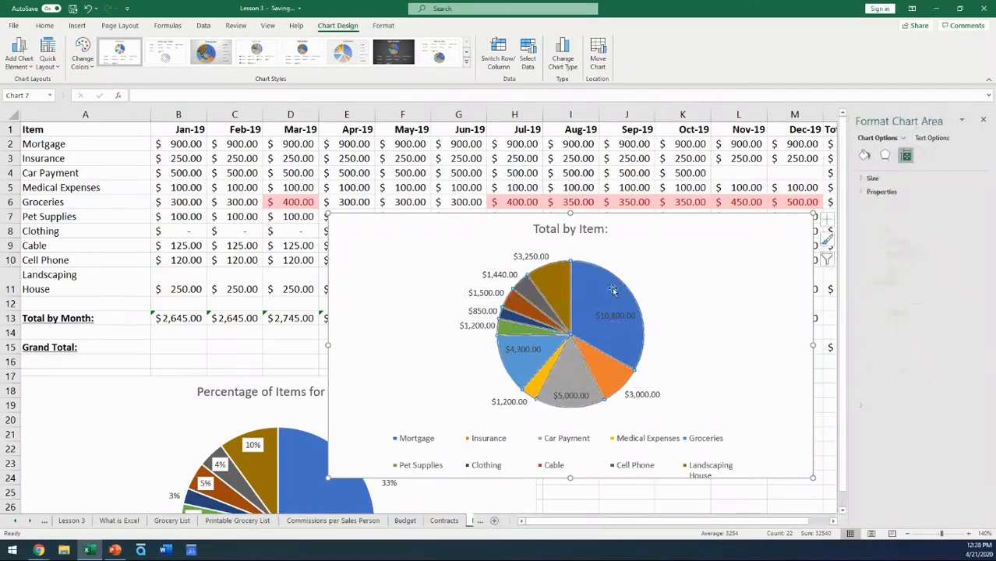
{"action": "left_click", "coordinate": [610, 313]}
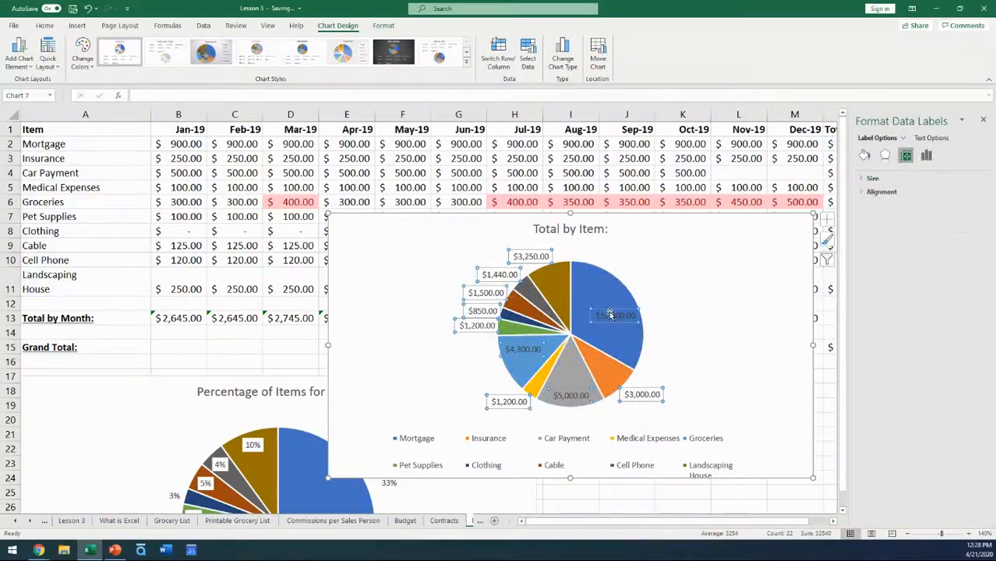
{"action": "right_click", "coordinate": [611, 314]}
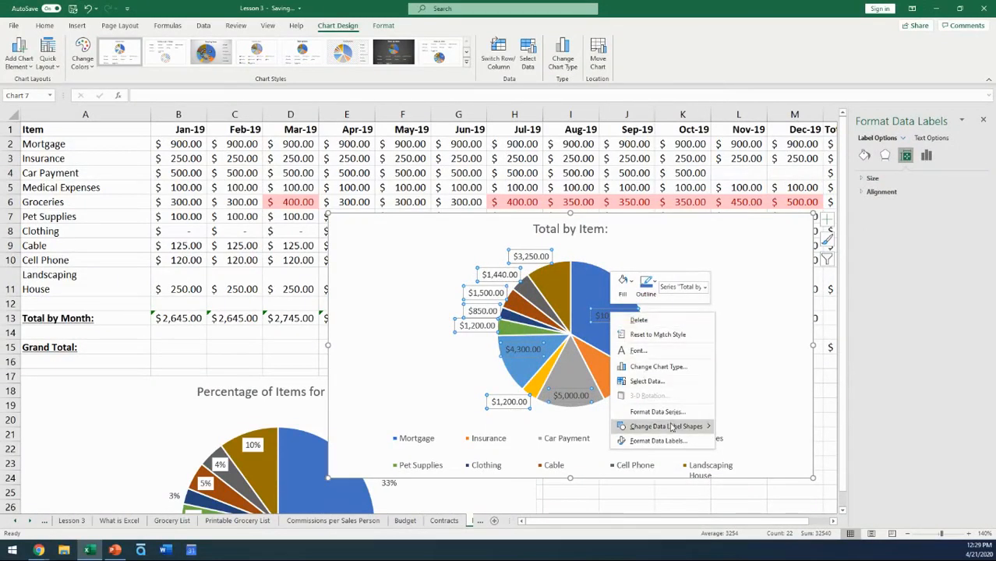
{"action": "mouse_move", "coordinate": [672, 427]}
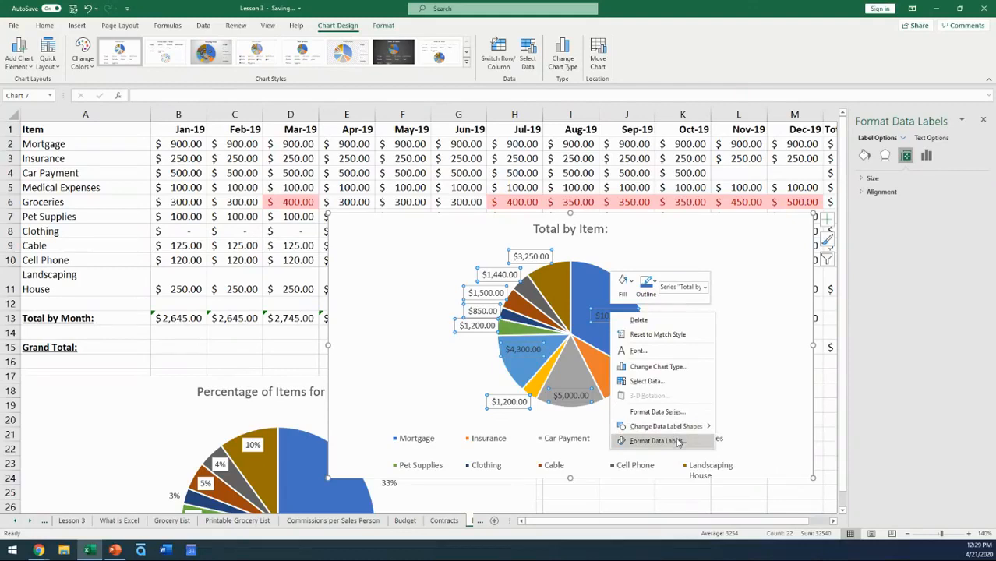
{"action": "left_click", "coordinate": [657, 441]}
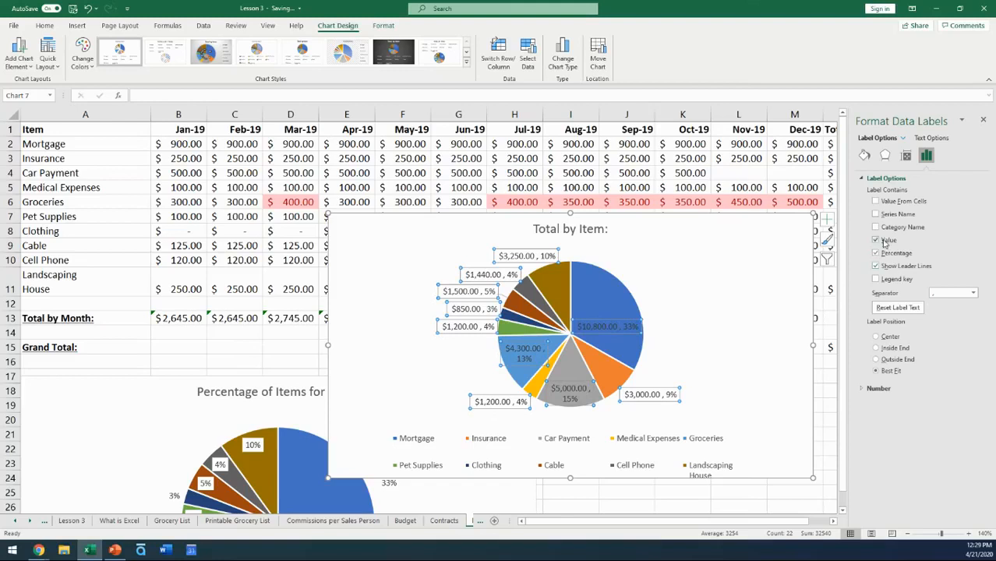
{"action": "left_click", "coordinate": [876, 241]}
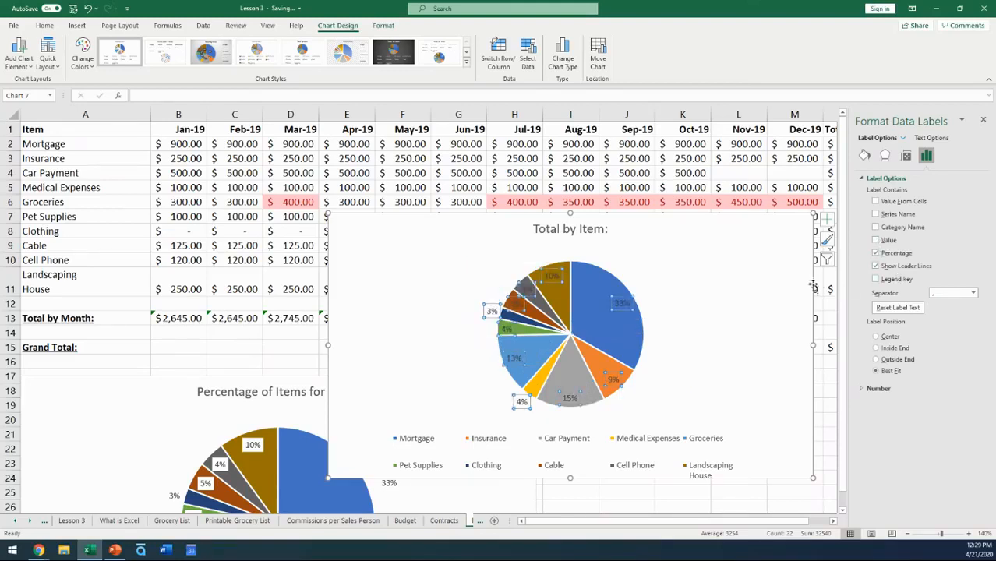
{"action": "left_click", "coordinate": [984, 120]}
{"action": "left_click", "coordinate": [736, 270]}
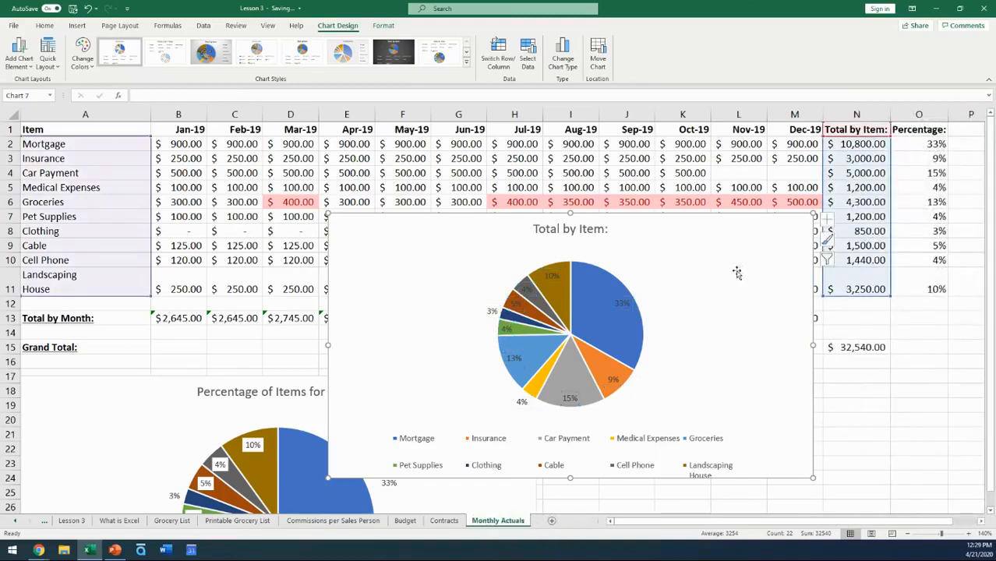
- Fill the backgrounds of the Total by Item pie chart's data labels with white
{"action": "left_click", "coordinate": [618, 309]}
{"action": "right_click", "coordinate": [620, 306]}
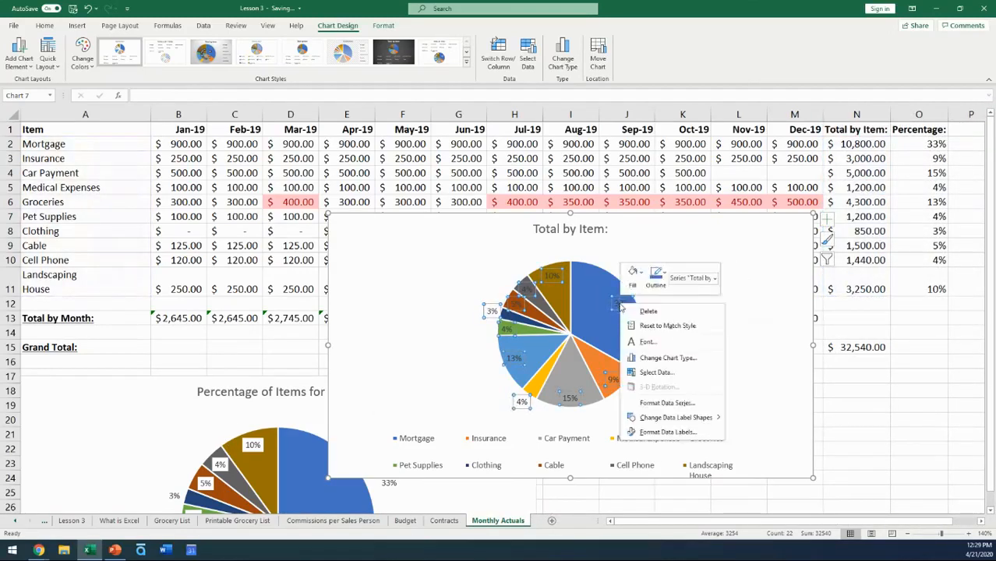
{"action": "left_click", "coordinate": [633, 274]}
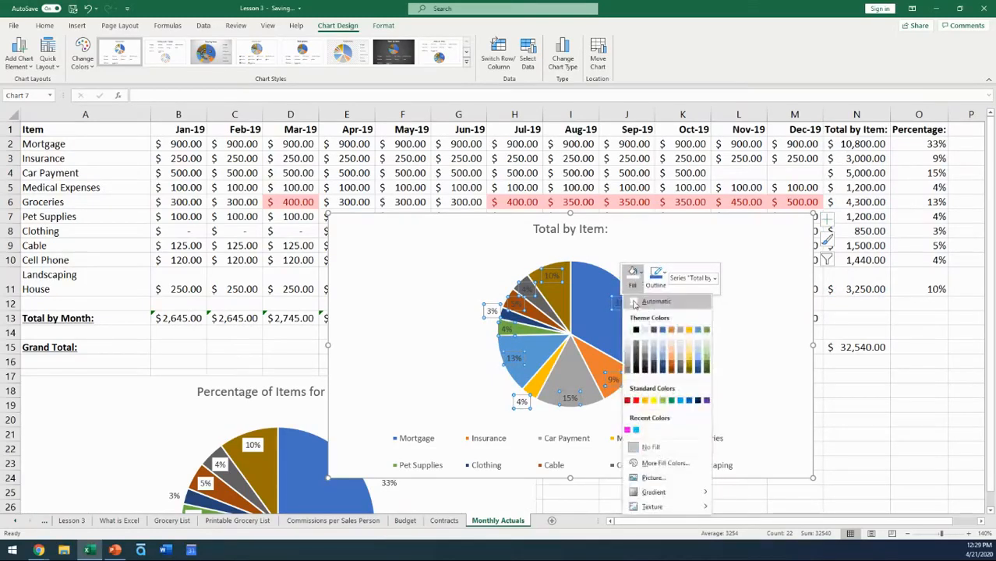
{"action": "left_click", "coordinate": [628, 335]}
{"action": "left_click", "coordinate": [752, 334]}
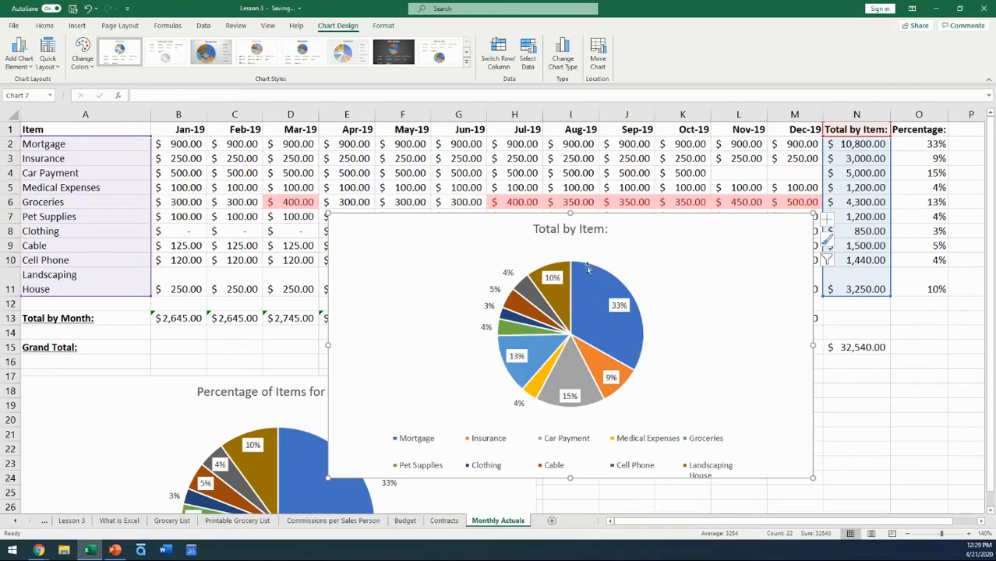
{"action": "mouse_move", "coordinate": [623, 359]}
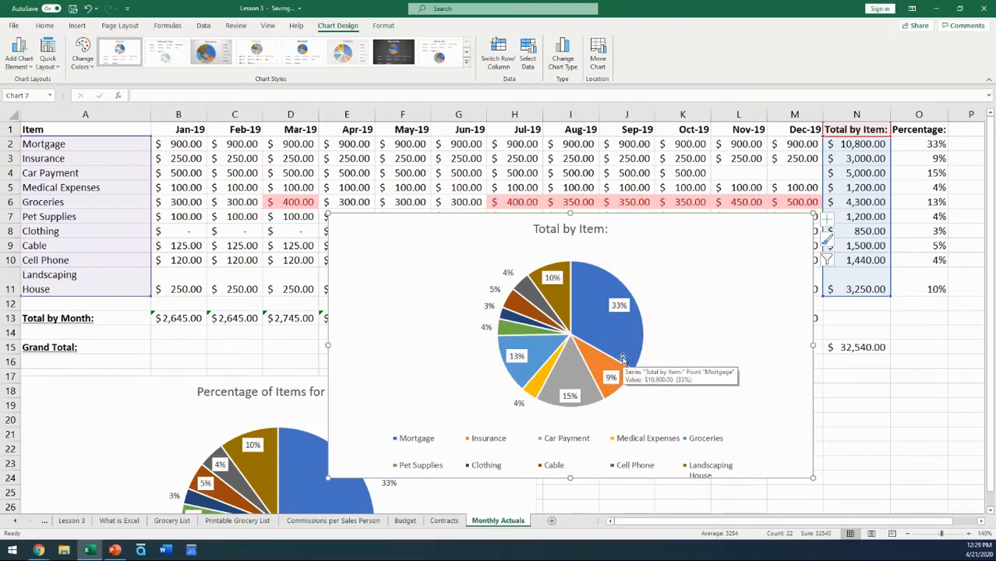
- Replace the Total by Item chart's data labels with data callouts, and enlarge the chart to about row 2 and column N
{"action": "right_click", "coordinate": [621, 310]}
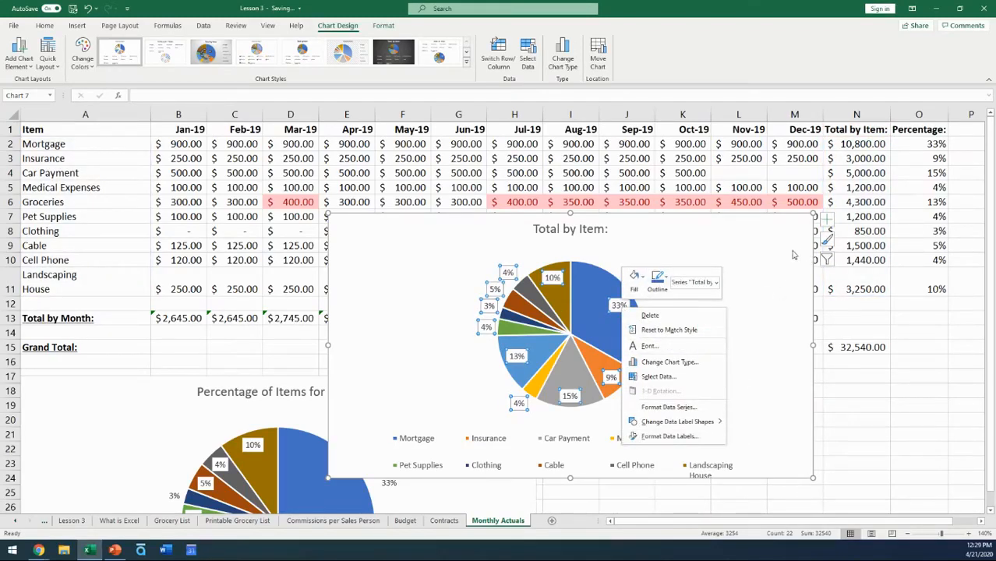
{"action": "key", "text": "Escape"}
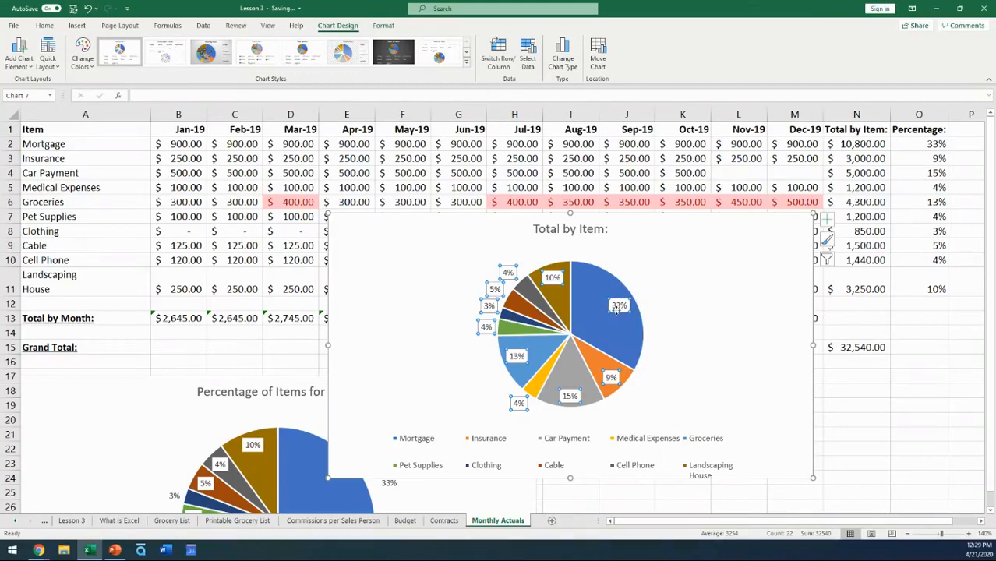
{"action": "key", "text": "Delete"}
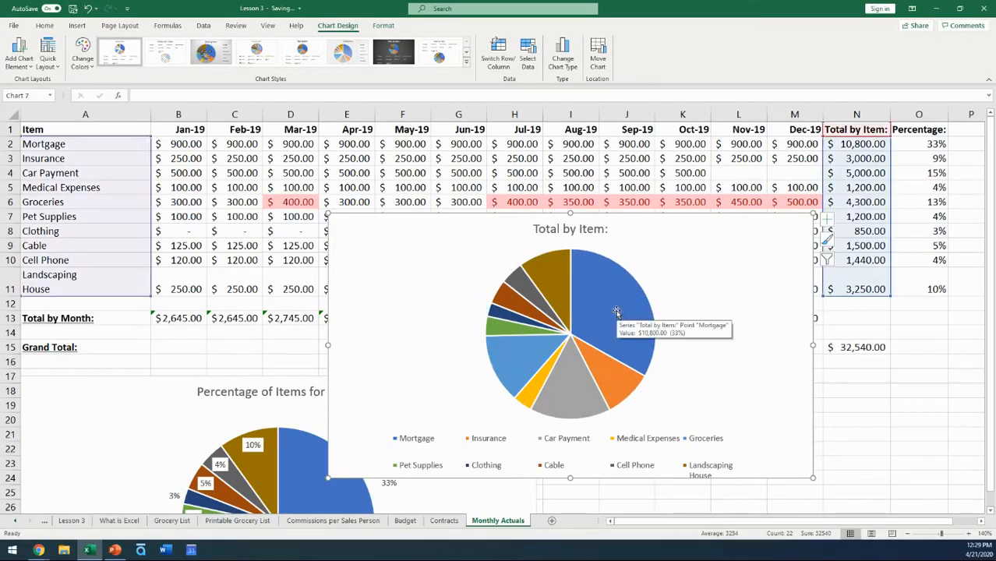
{"action": "right_click", "coordinate": [619, 310]}
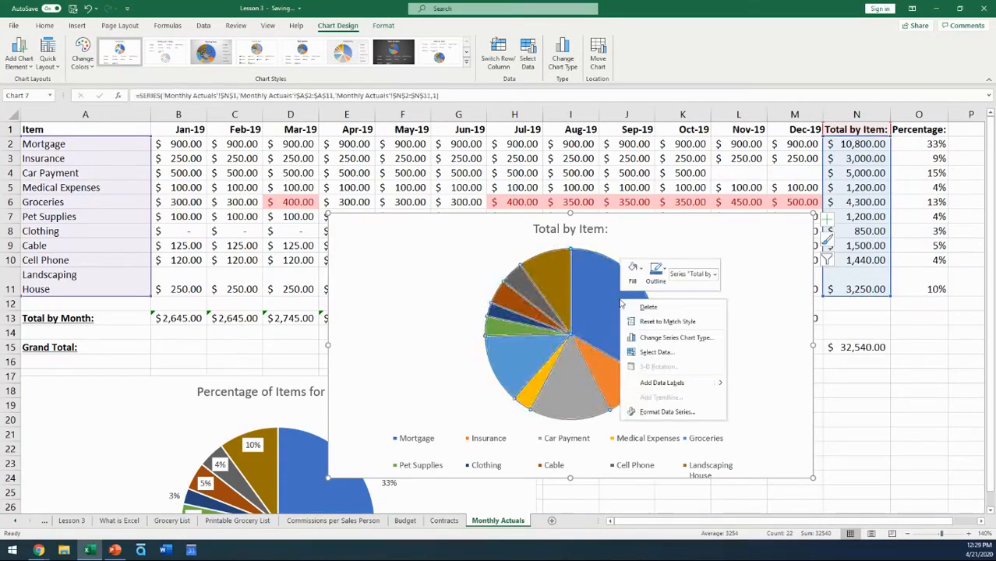
{"action": "mouse_move", "coordinate": [719, 383]}
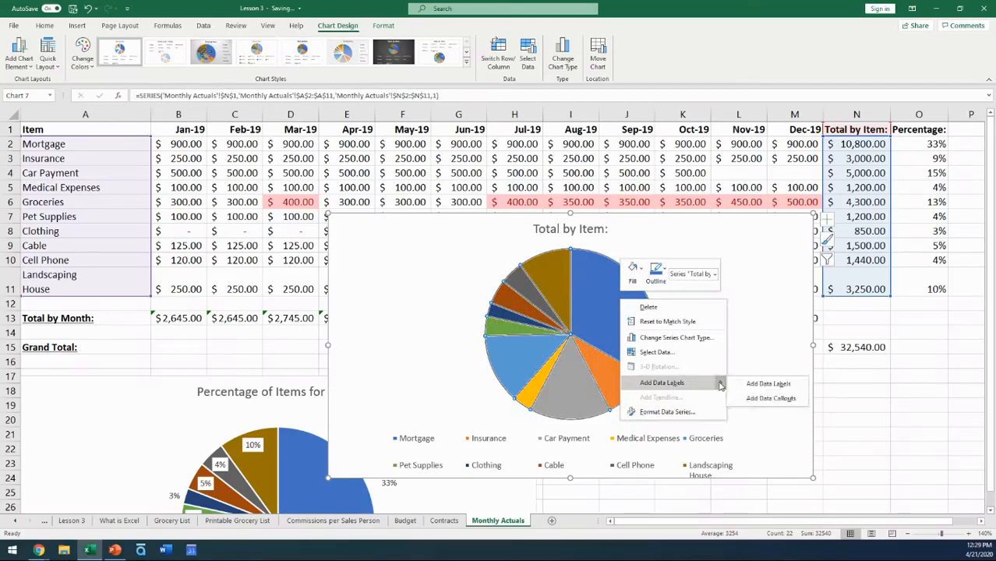
{"action": "left_click", "coordinate": [768, 399]}
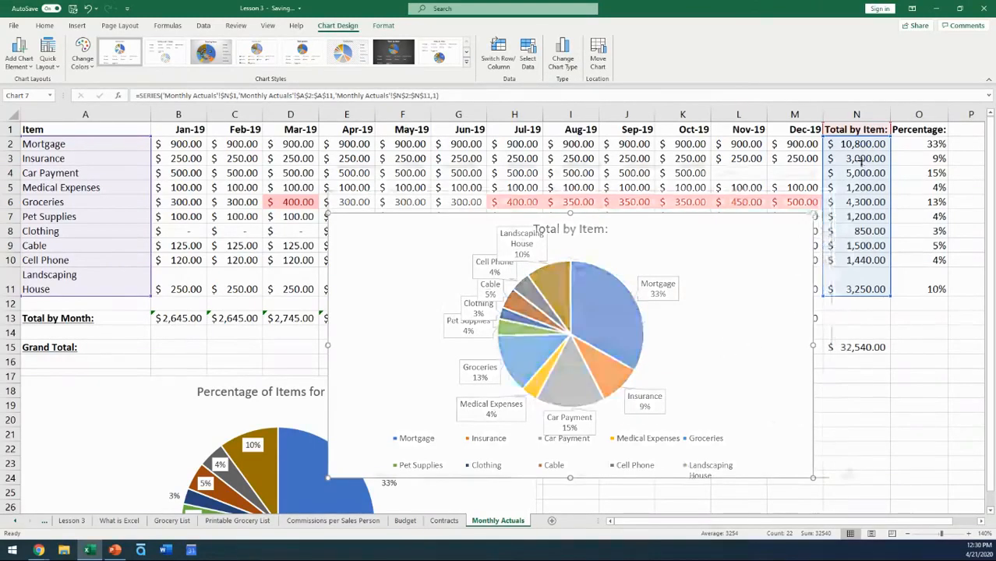
{"action": "left_click_drag", "start_coordinate": [813, 215], "coordinate": [871, 154]}
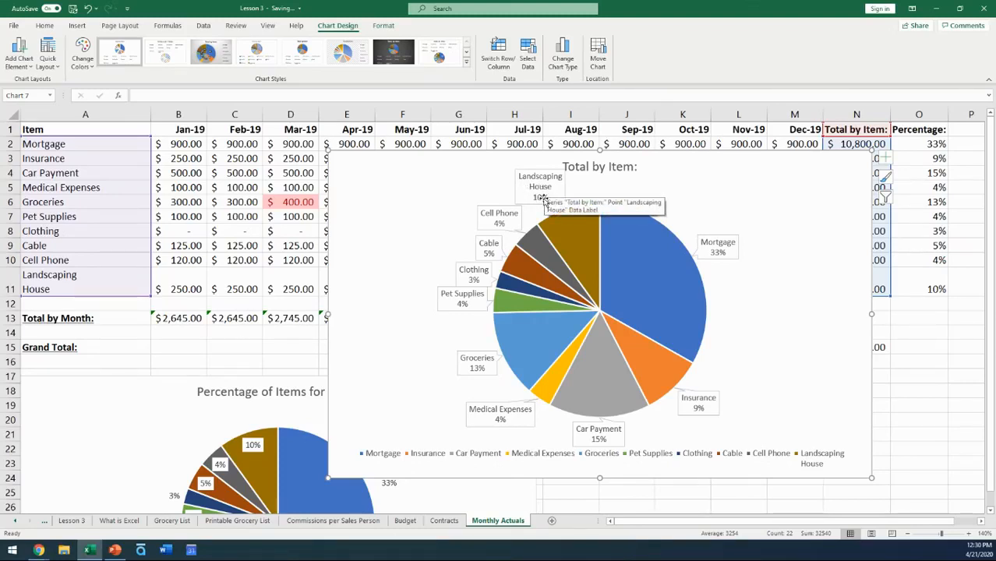
- Format the Total by Item chart's data callouts to show only percentages, without category names
{"action": "right_click", "coordinate": [729, 260]}
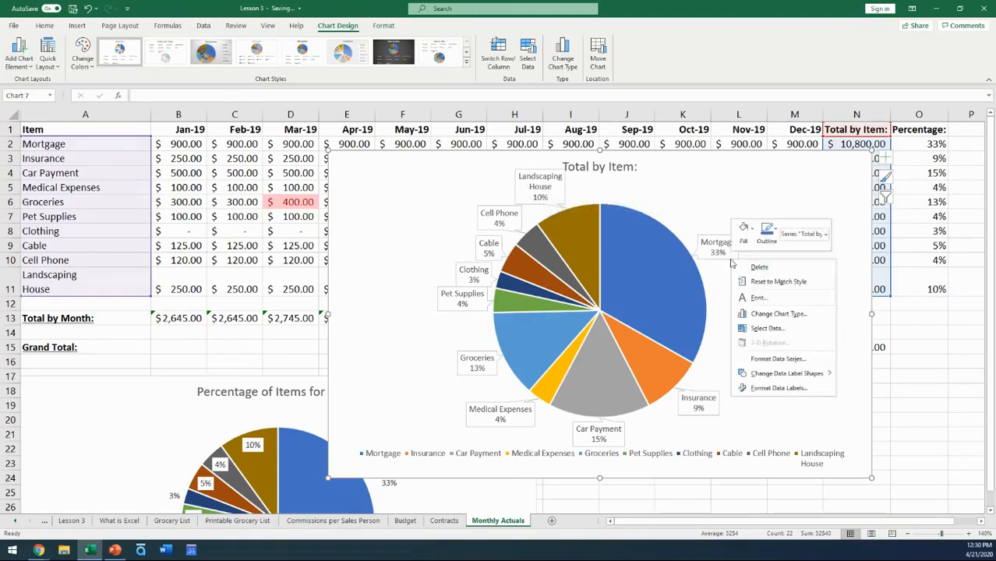
{"action": "left_click", "coordinate": [778, 387]}
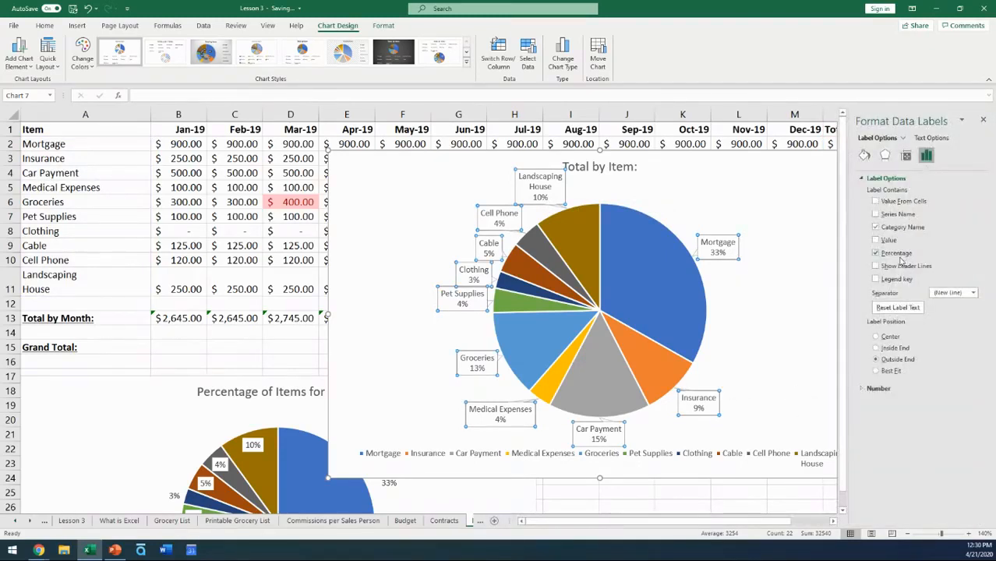
{"action": "left_click", "coordinate": [875, 226]}
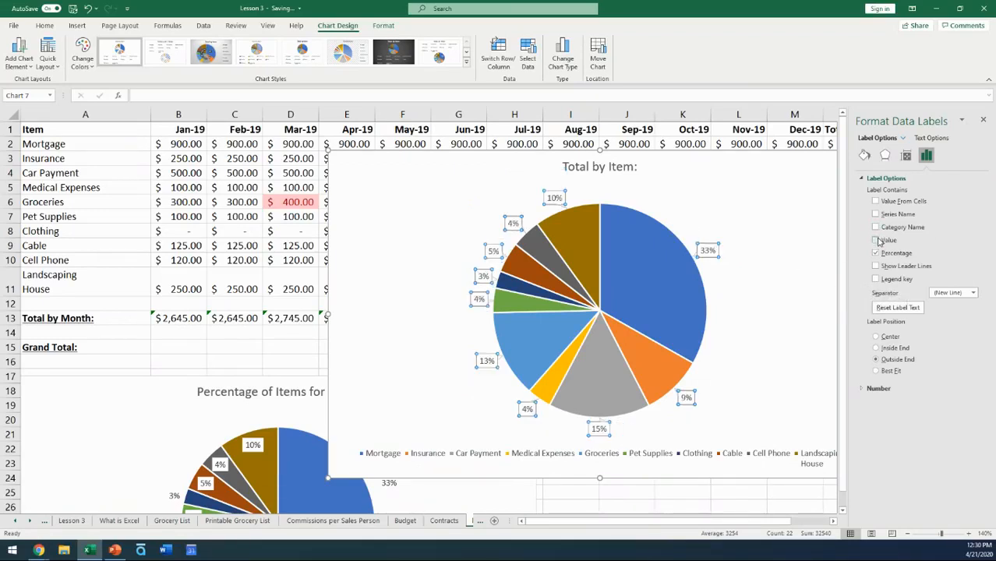
- Try showing values beside the percentages in the callouts, and try category names instead
{"action": "left_click", "coordinate": [876, 240]}
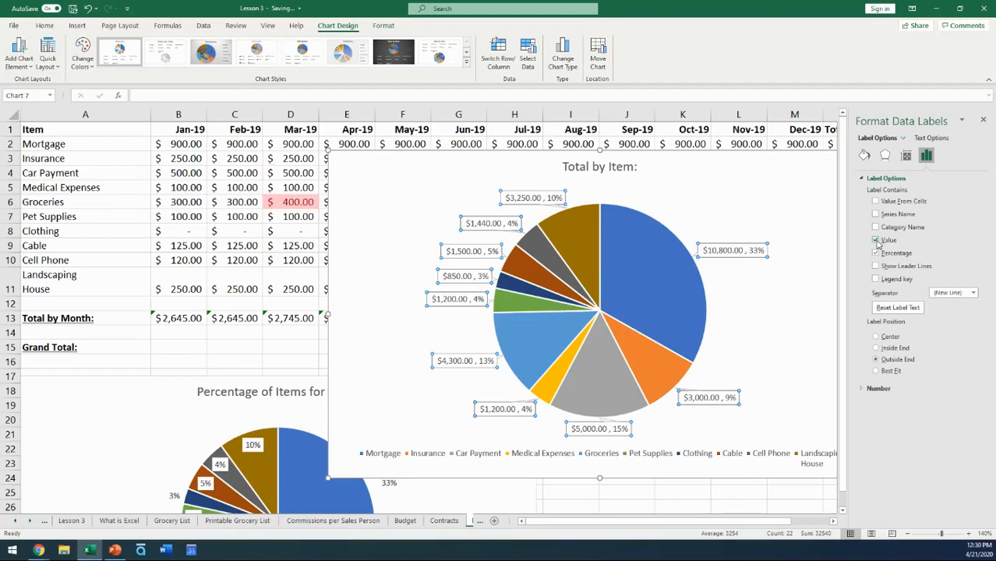
{"action": "left_click", "coordinate": [875, 240]}
{"action": "left_click", "coordinate": [875, 227]}
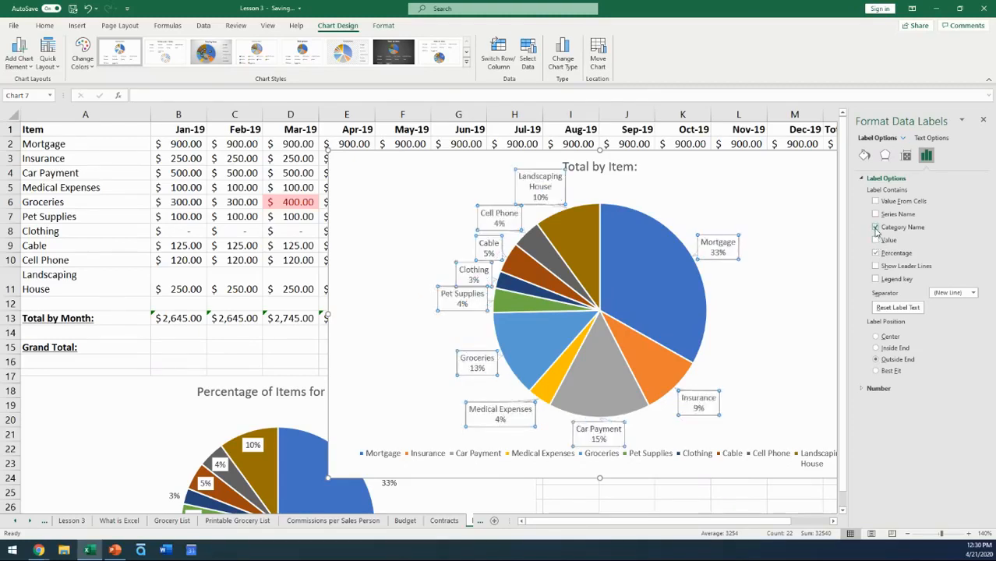
{"action": "left_click", "coordinate": [875, 227]}
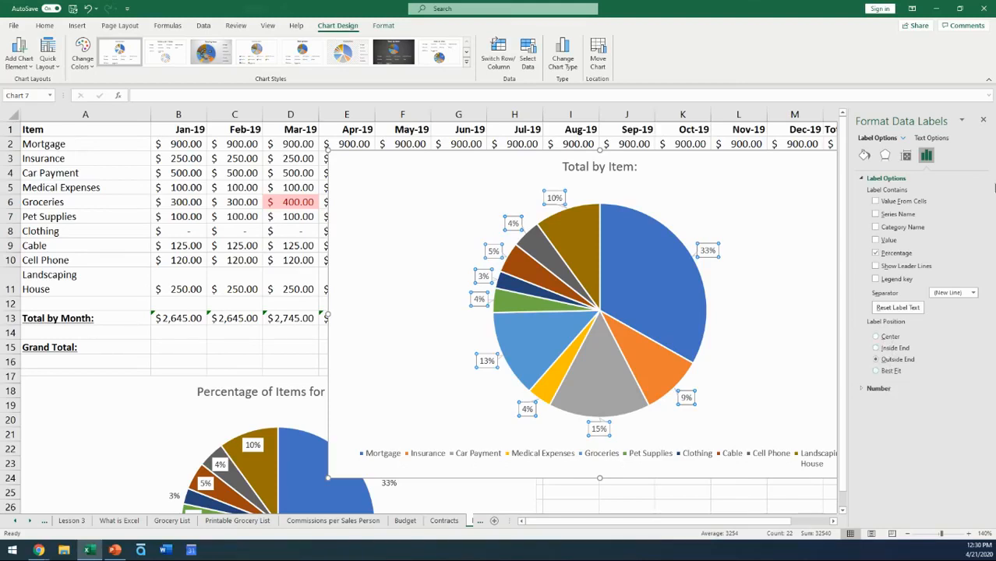
- Close the label formatting options, move the Total by Item chart below the data to start around H16, and deselect it
{"action": "left_click", "coordinate": [983, 120]}
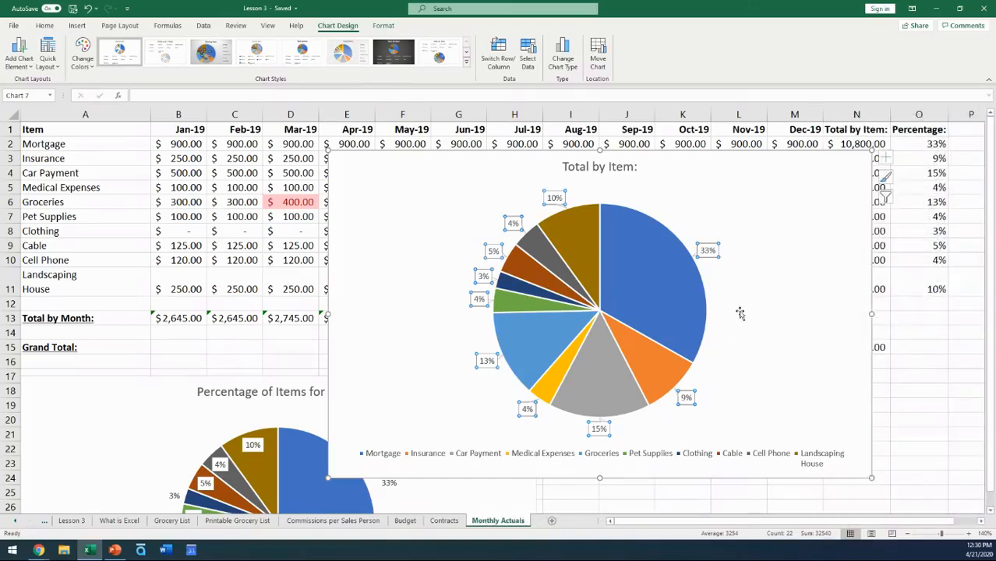
{"action": "left_click_drag", "start_coordinate": [673, 176], "coordinate": [837, 382]}
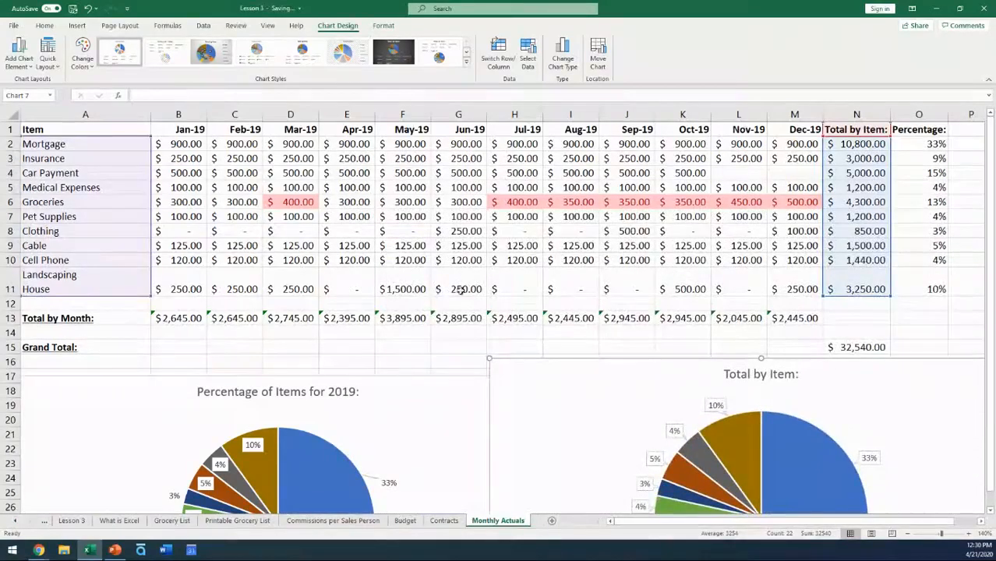
{"action": "left_click", "coordinate": [422, 343]}
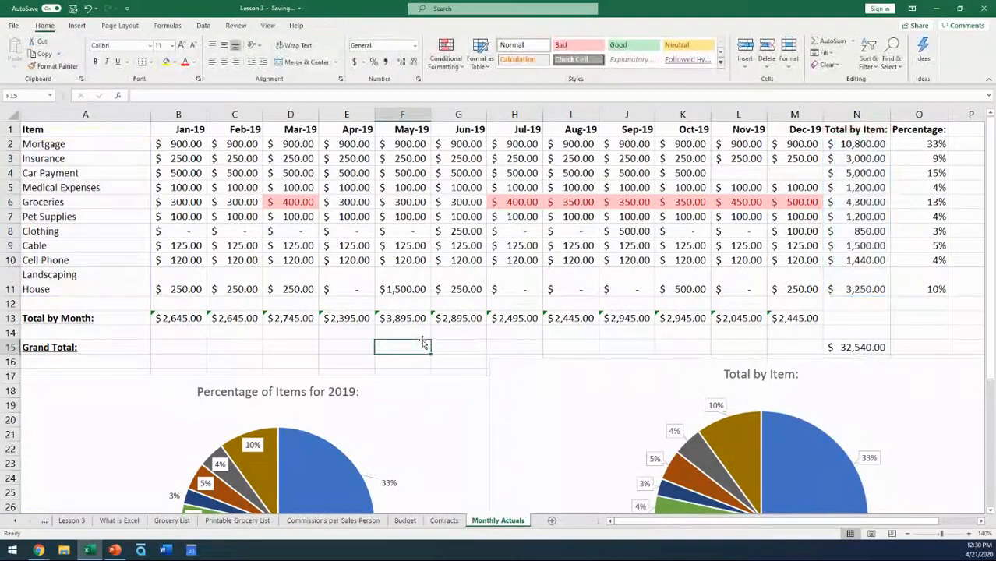
- Go to the Lesson 3 sheet and review the session topics listed in L6 to L9 one by one
{"action": "left_click", "coordinate": [71, 521]}
{"action": "left_click", "coordinate": [510, 198]}
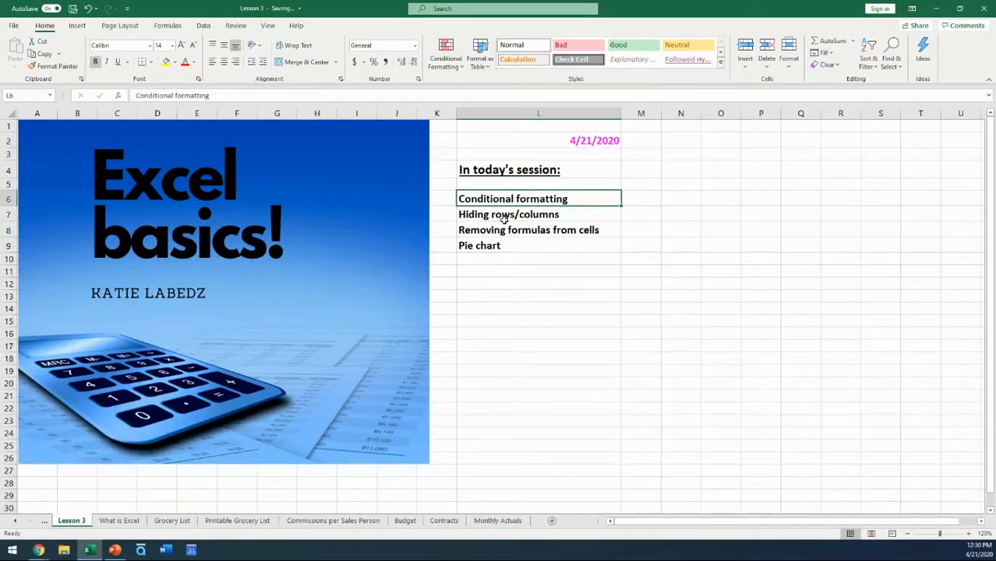
{"action": "left_click", "coordinate": [501, 215]}
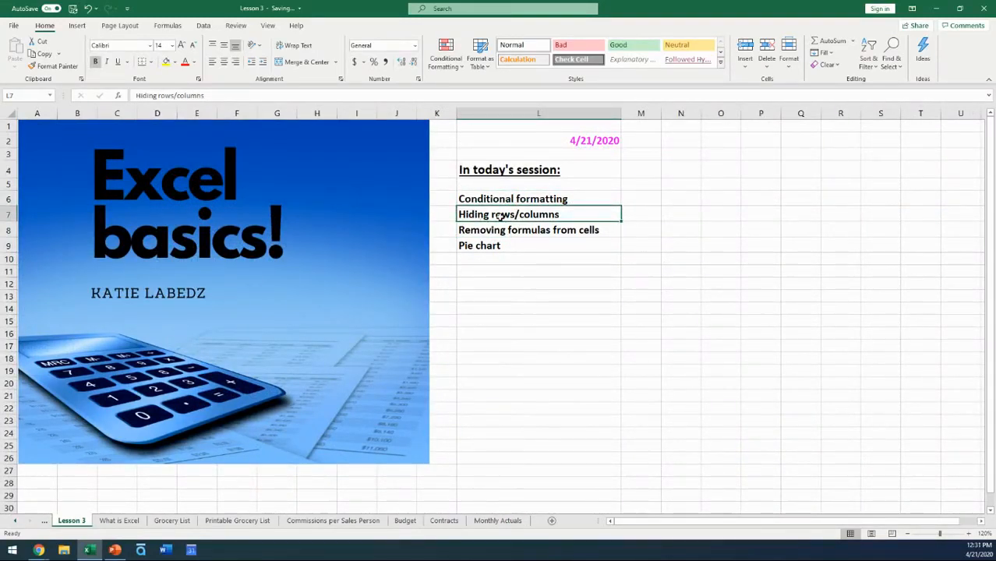
{"action": "left_click", "coordinate": [507, 230]}
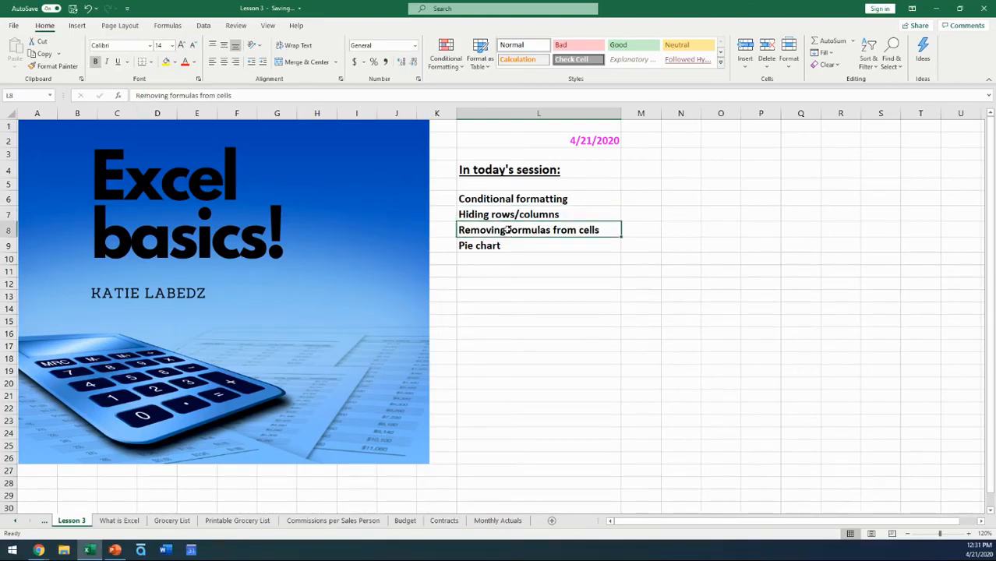
{"action": "left_click", "coordinate": [507, 247]}
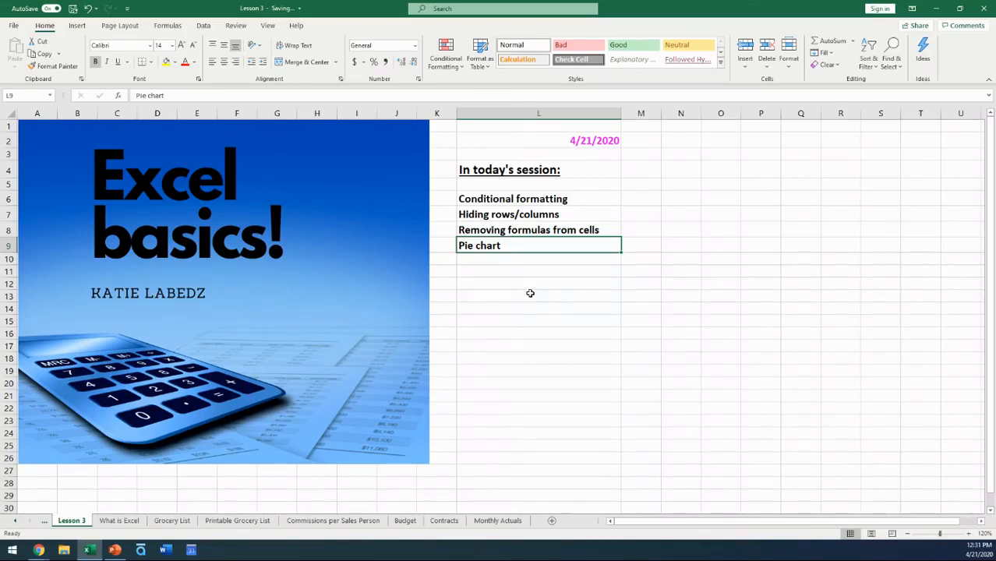
- View the About sheet with the website links, and return to cell F15 on the Monthly Actuals sheet
{"action": "left_click", "coordinate": [16, 520]}
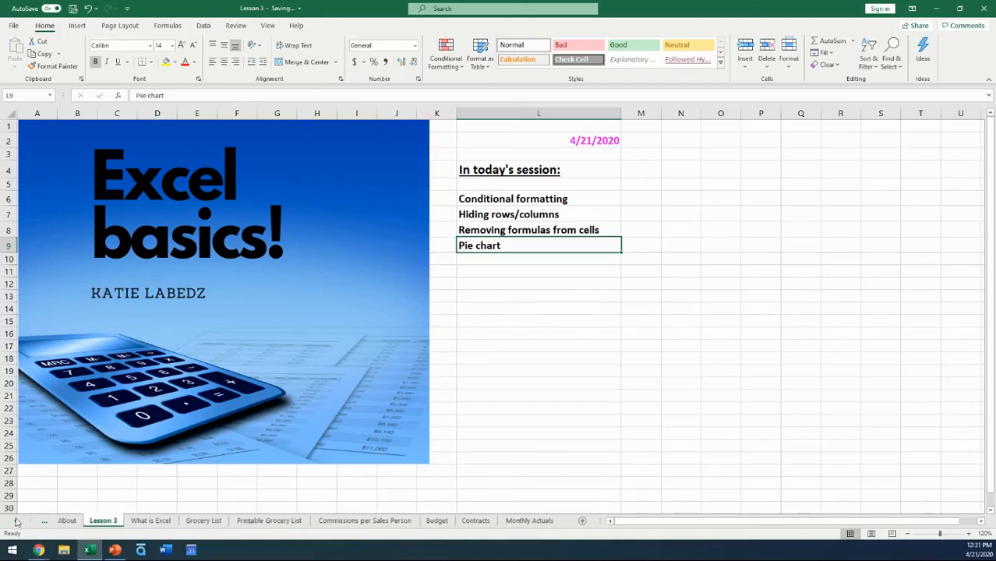
{"action": "left_click", "coordinate": [67, 521]}
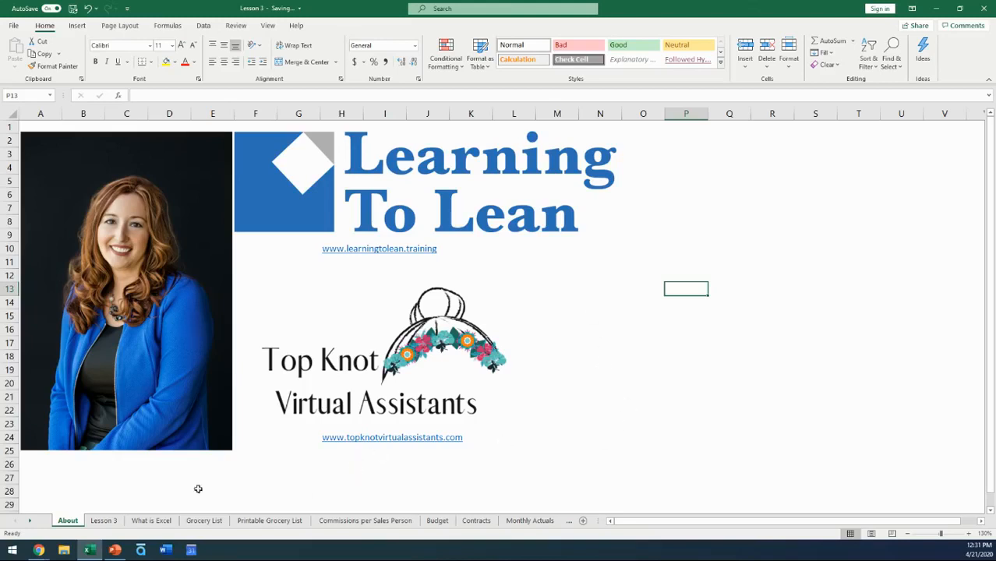
{"action": "left_click", "coordinate": [29, 522]}
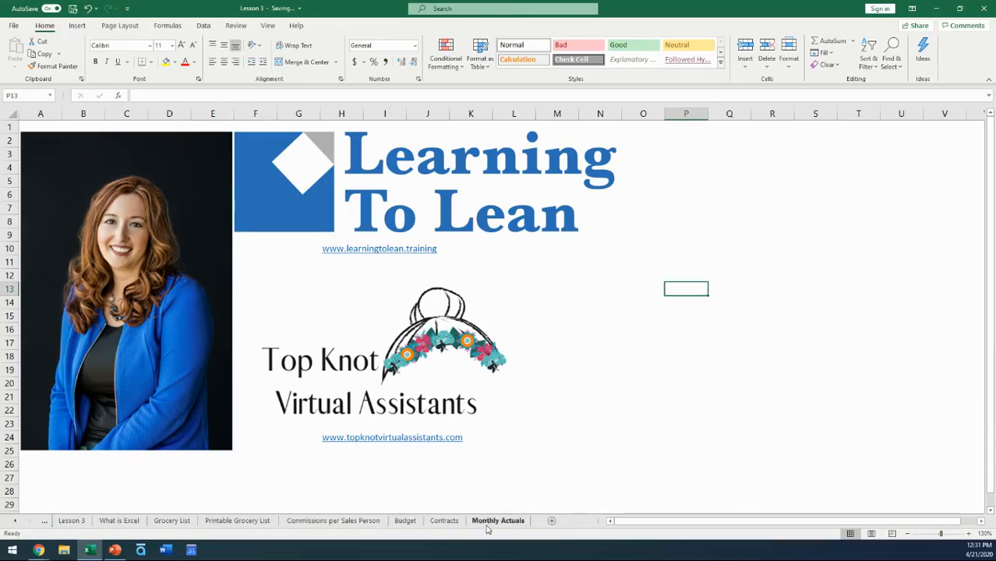
{"action": "left_click", "coordinate": [487, 528]}
{"action": "left_click", "coordinate": [490, 337]}
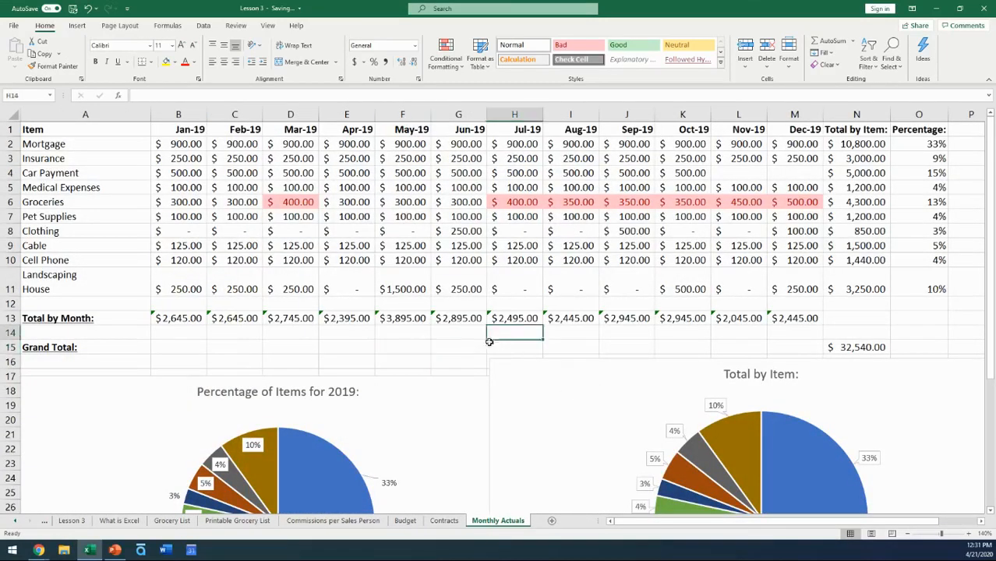
{"action": "left_click", "coordinate": [398, 347]}
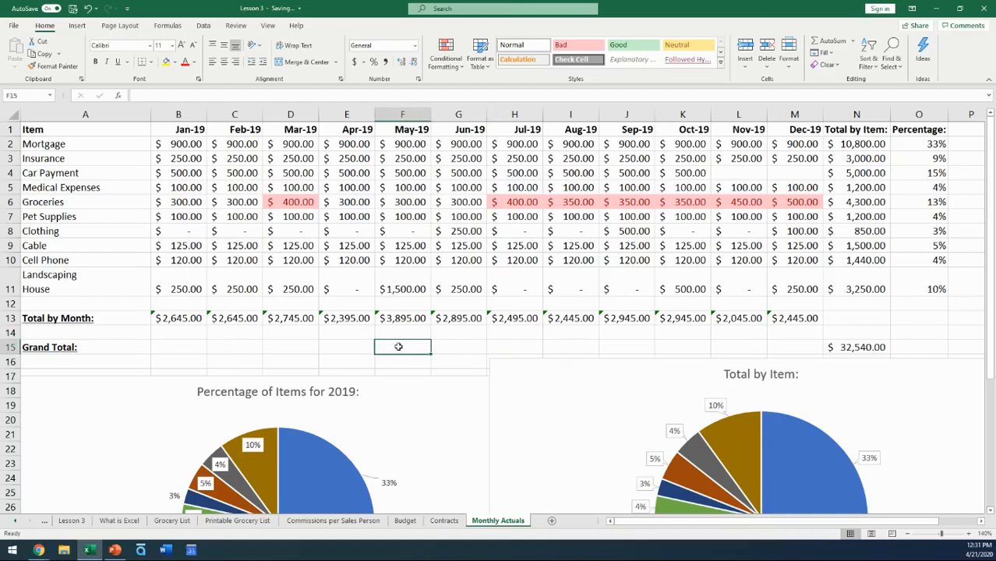